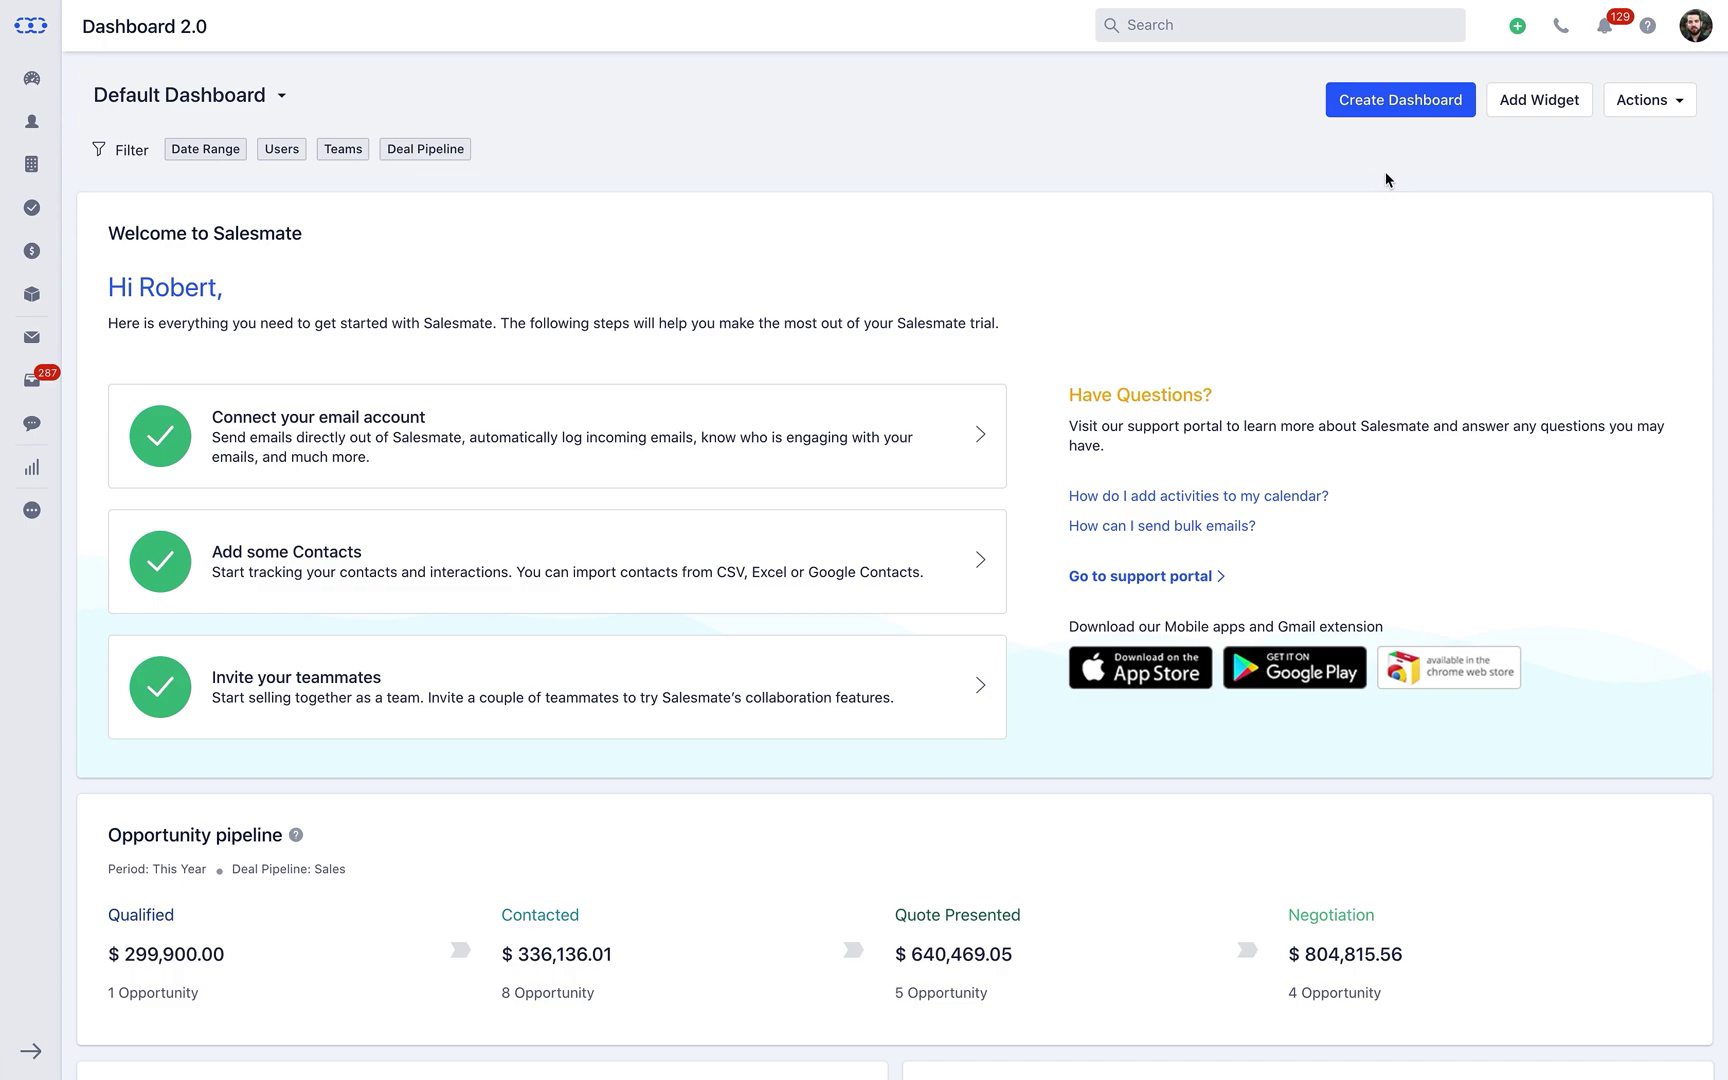
# - Save the Setup > Sales Automation > Sequences settings, with tags auto-assigned per sequence action
pyautogui.click(1693, 29)
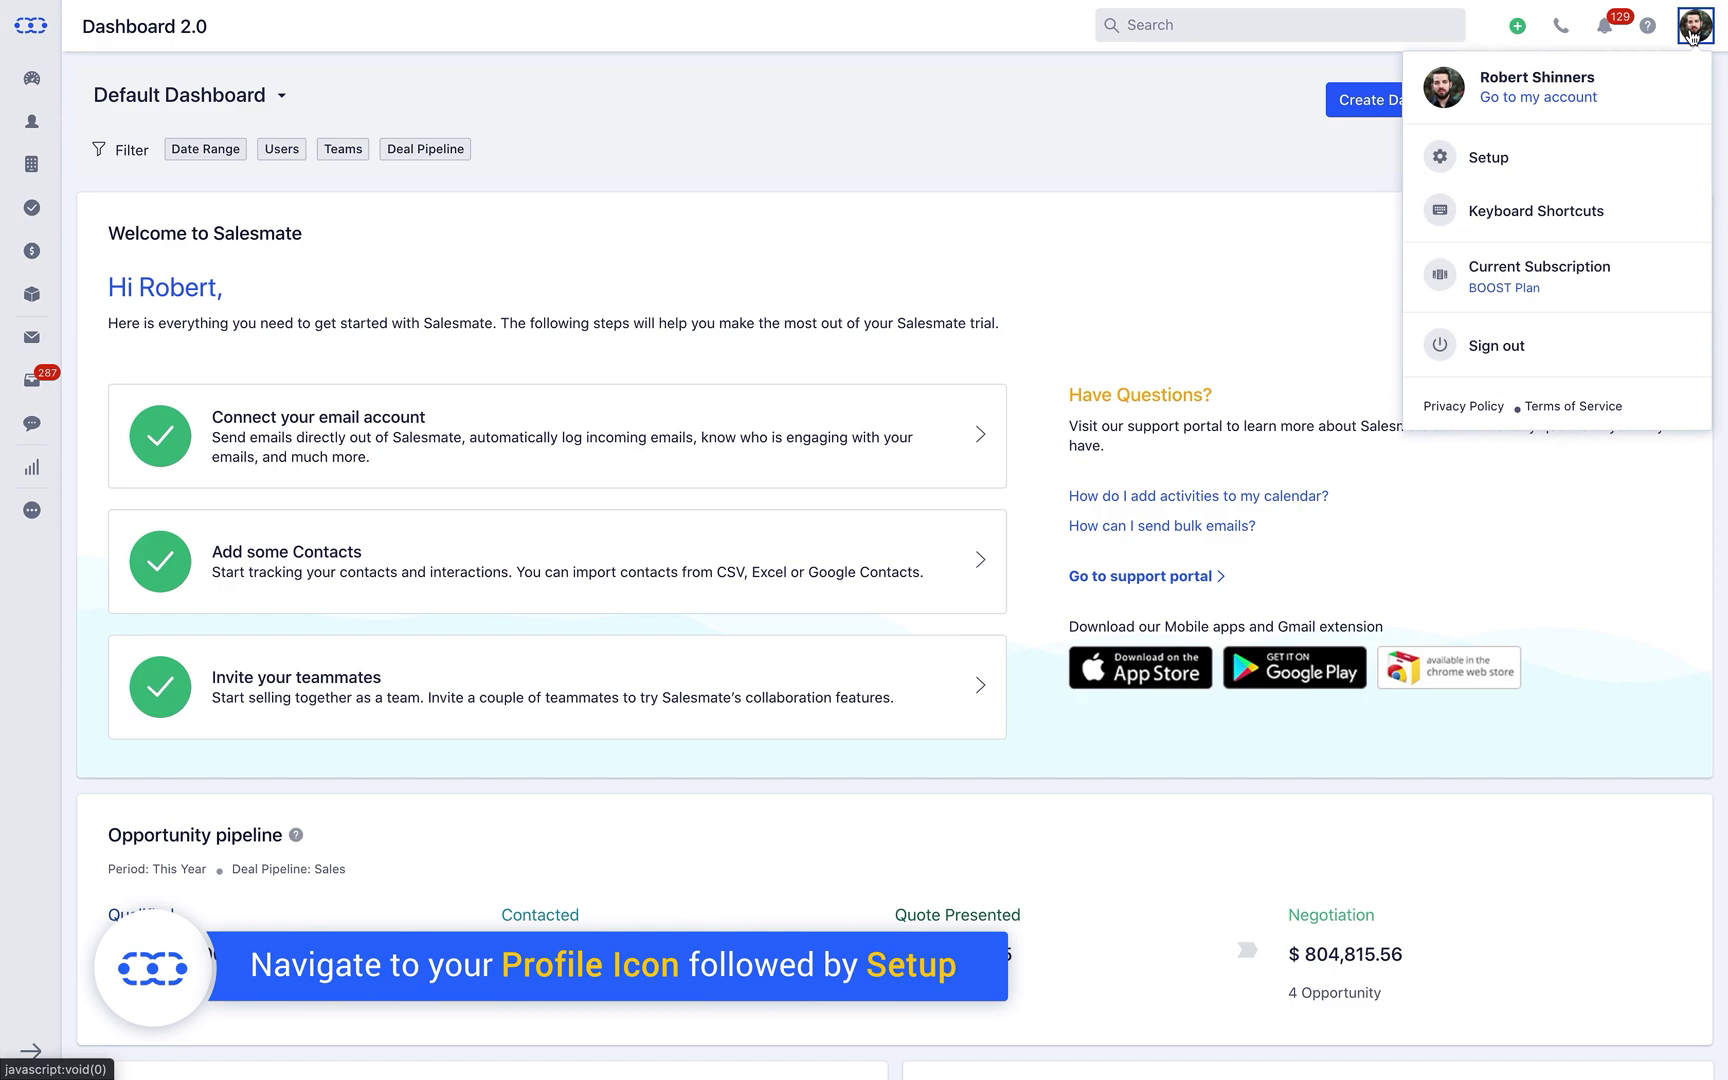
pyautogui.click(1626, 151)
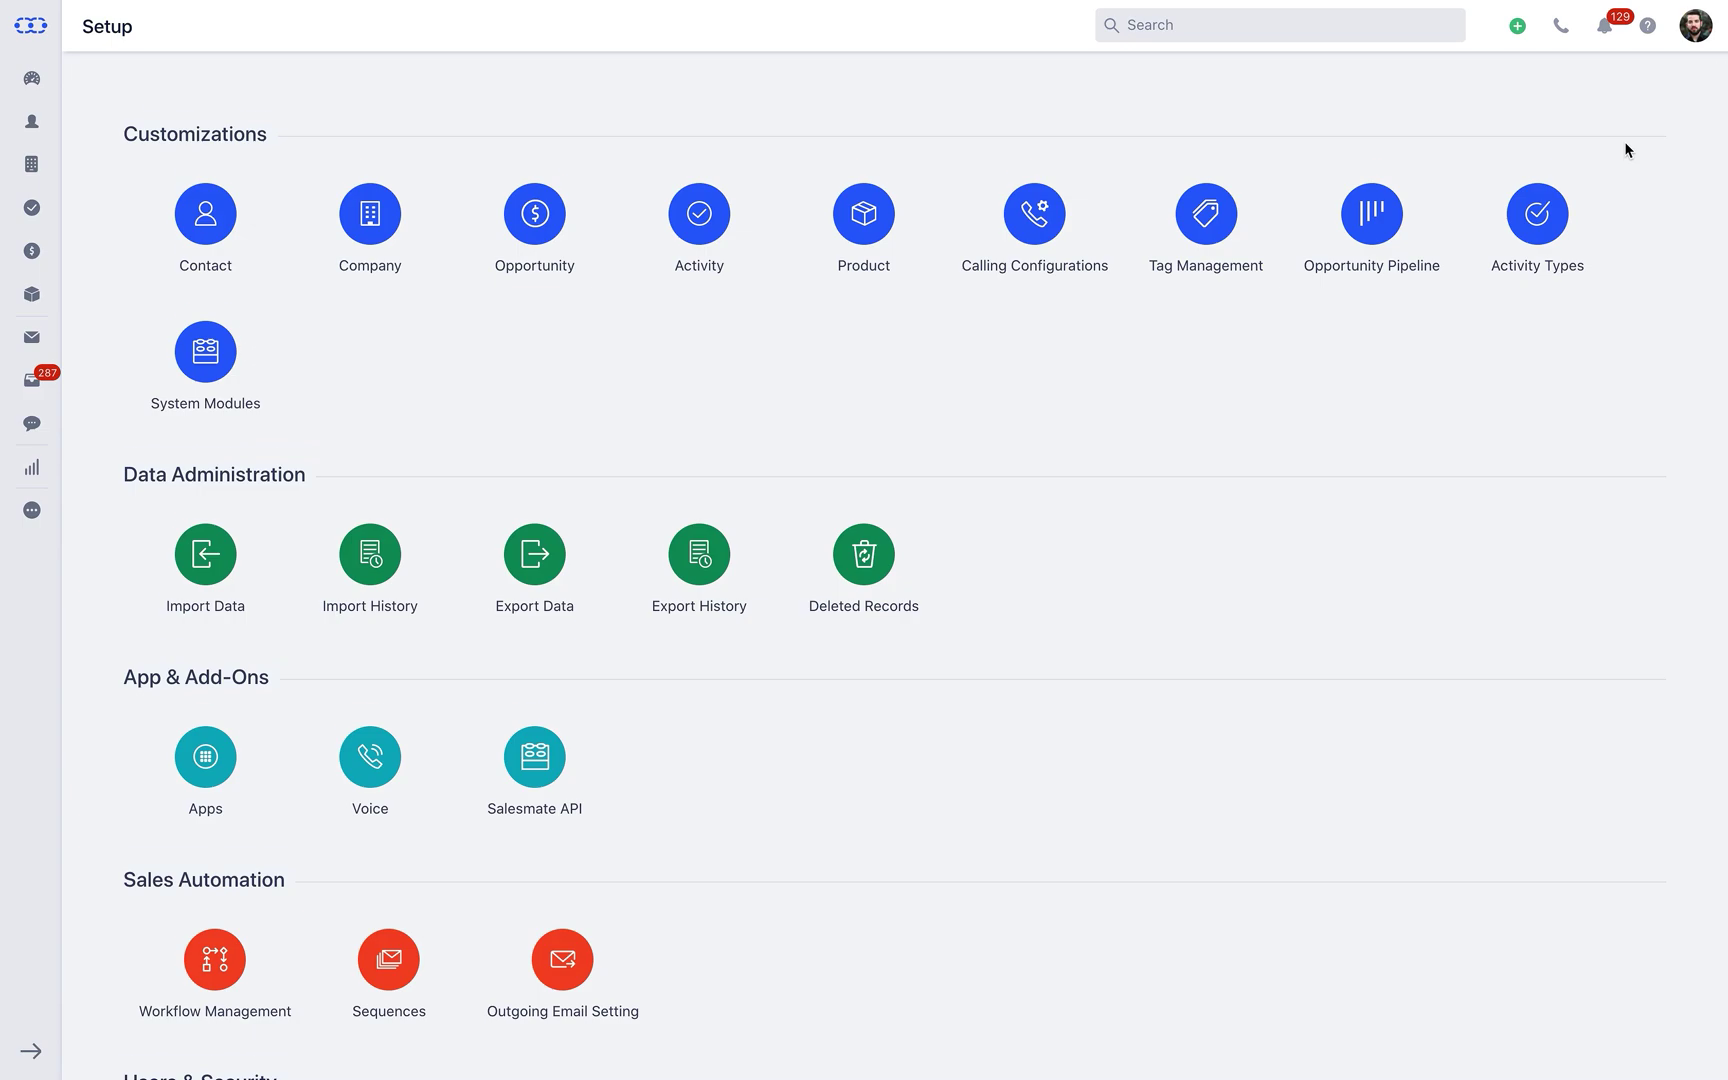
pyautogui.scroll(-5, 1625, 140)
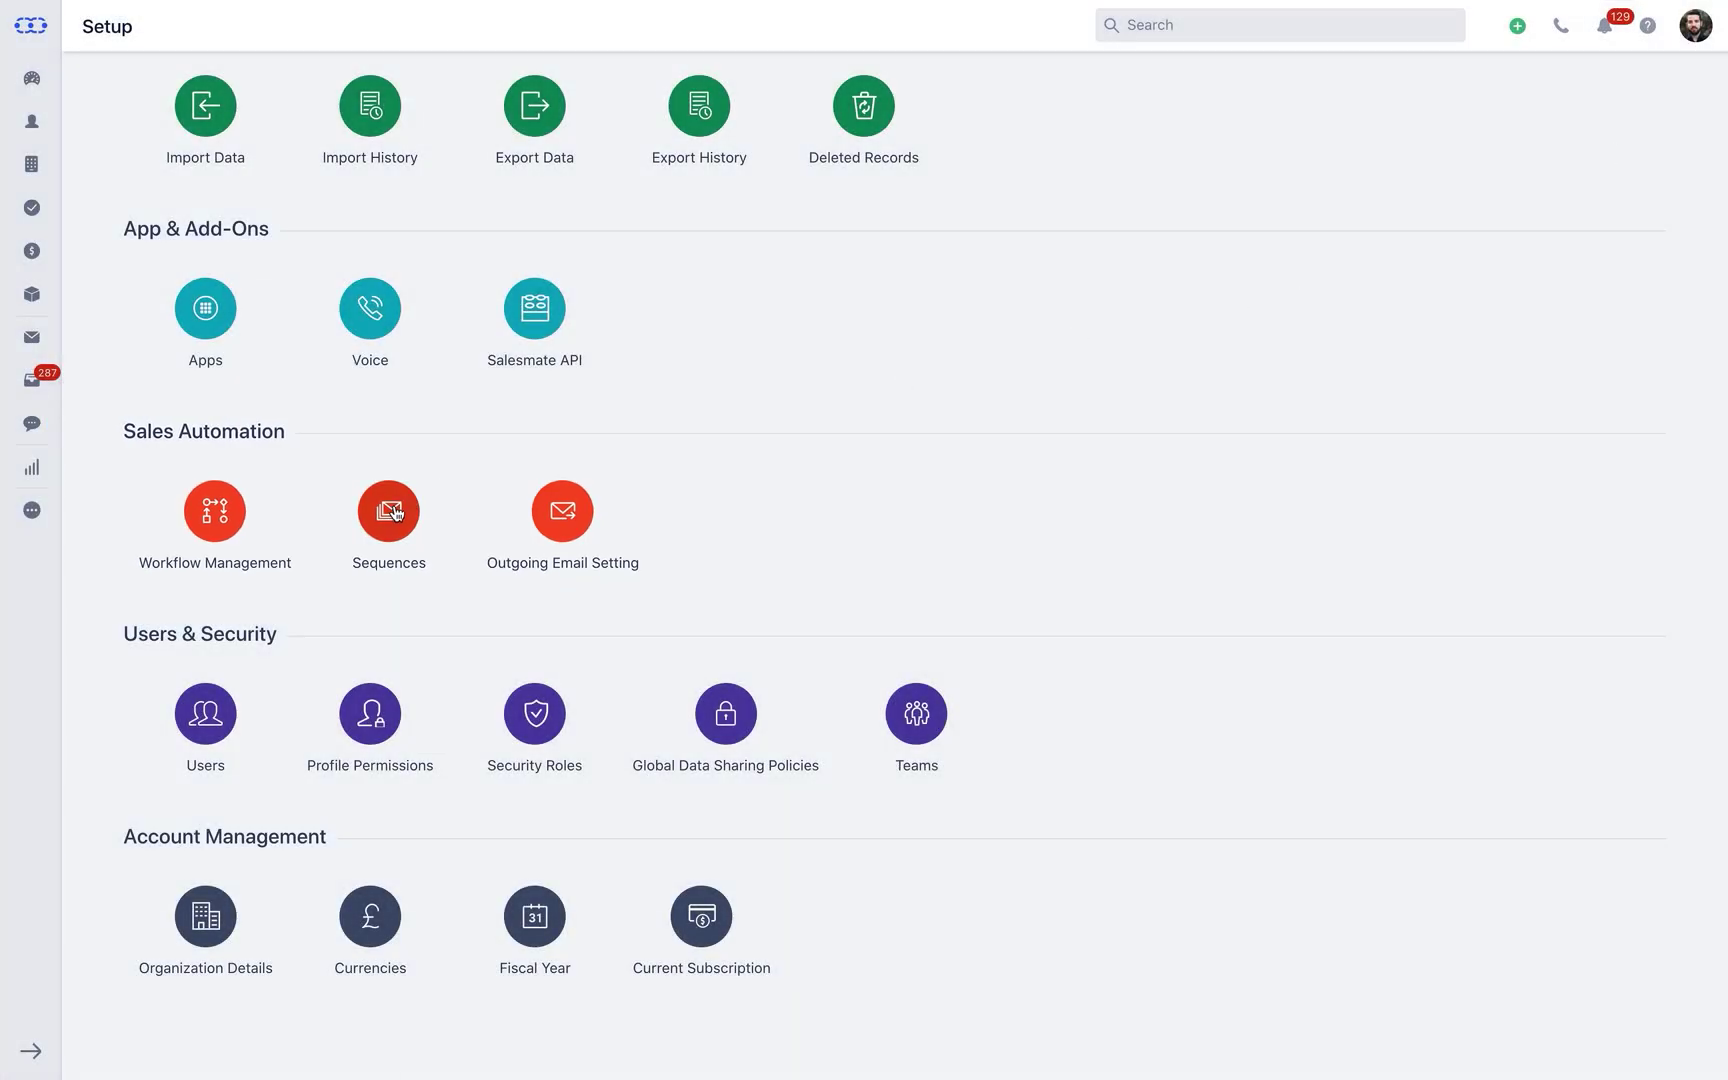
pyautogui.click(393, 510)
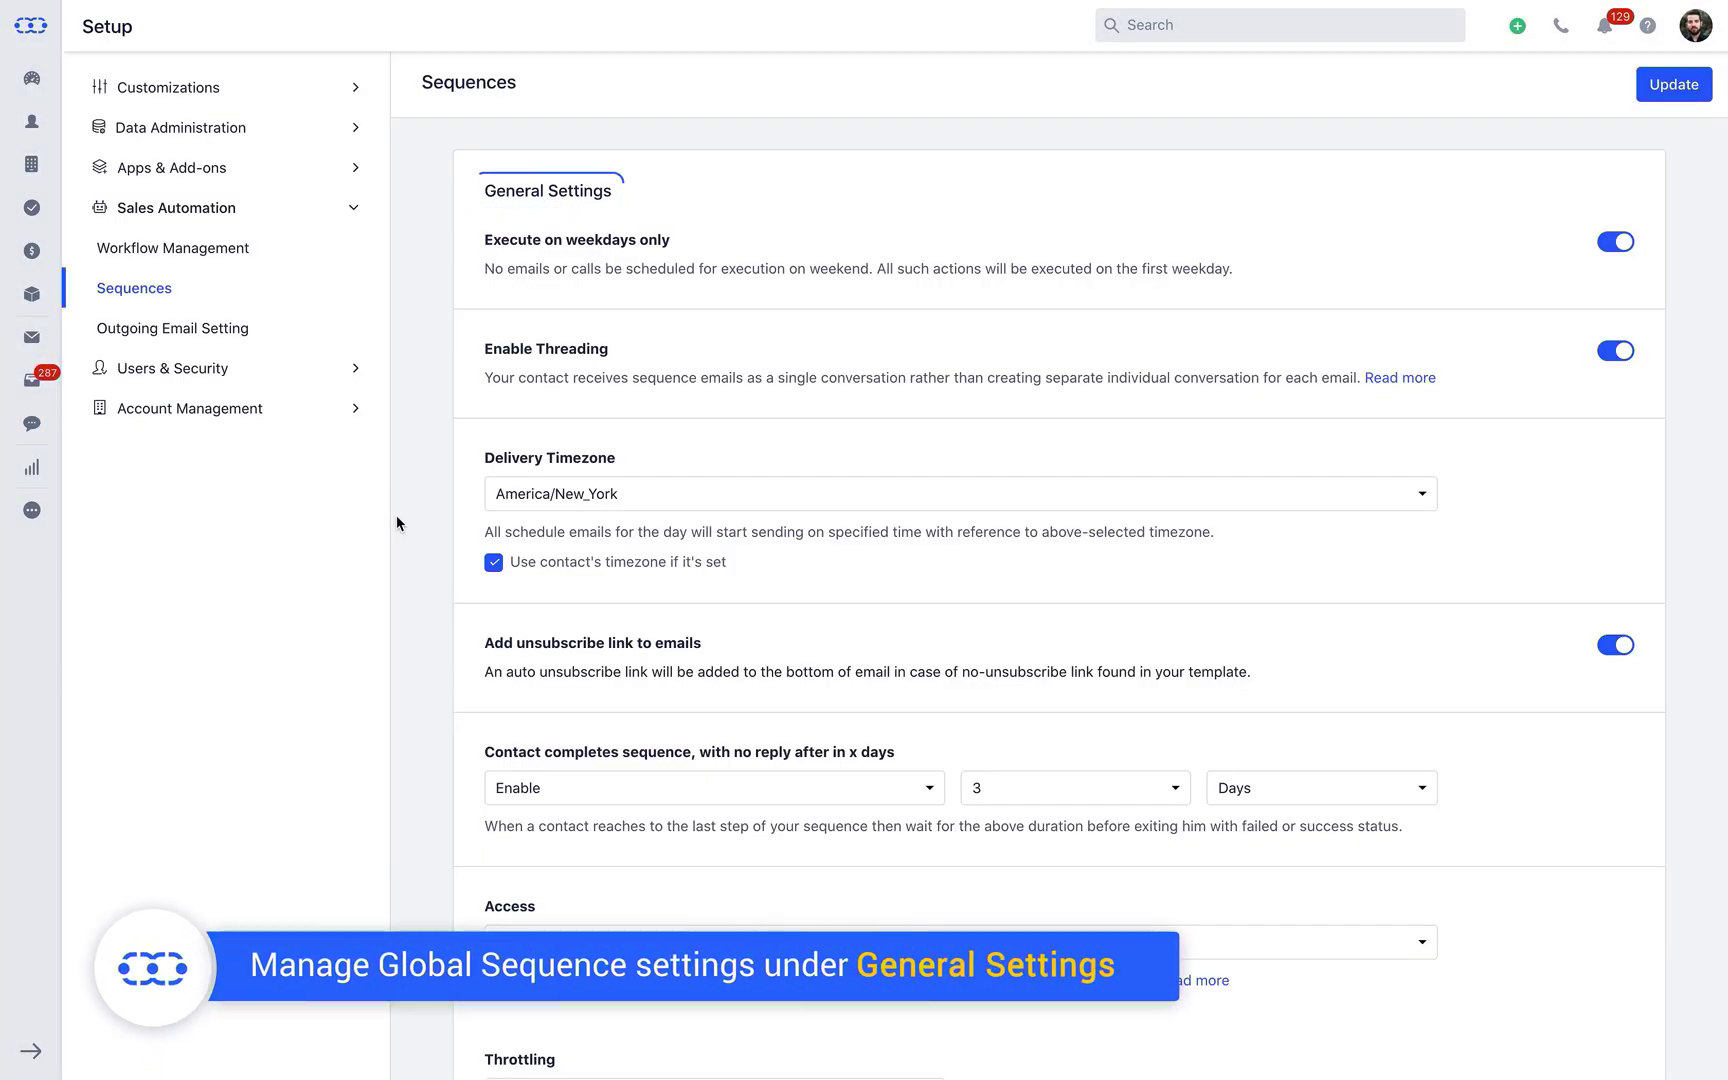
pyautogui.scroll(-3, 396, 523)
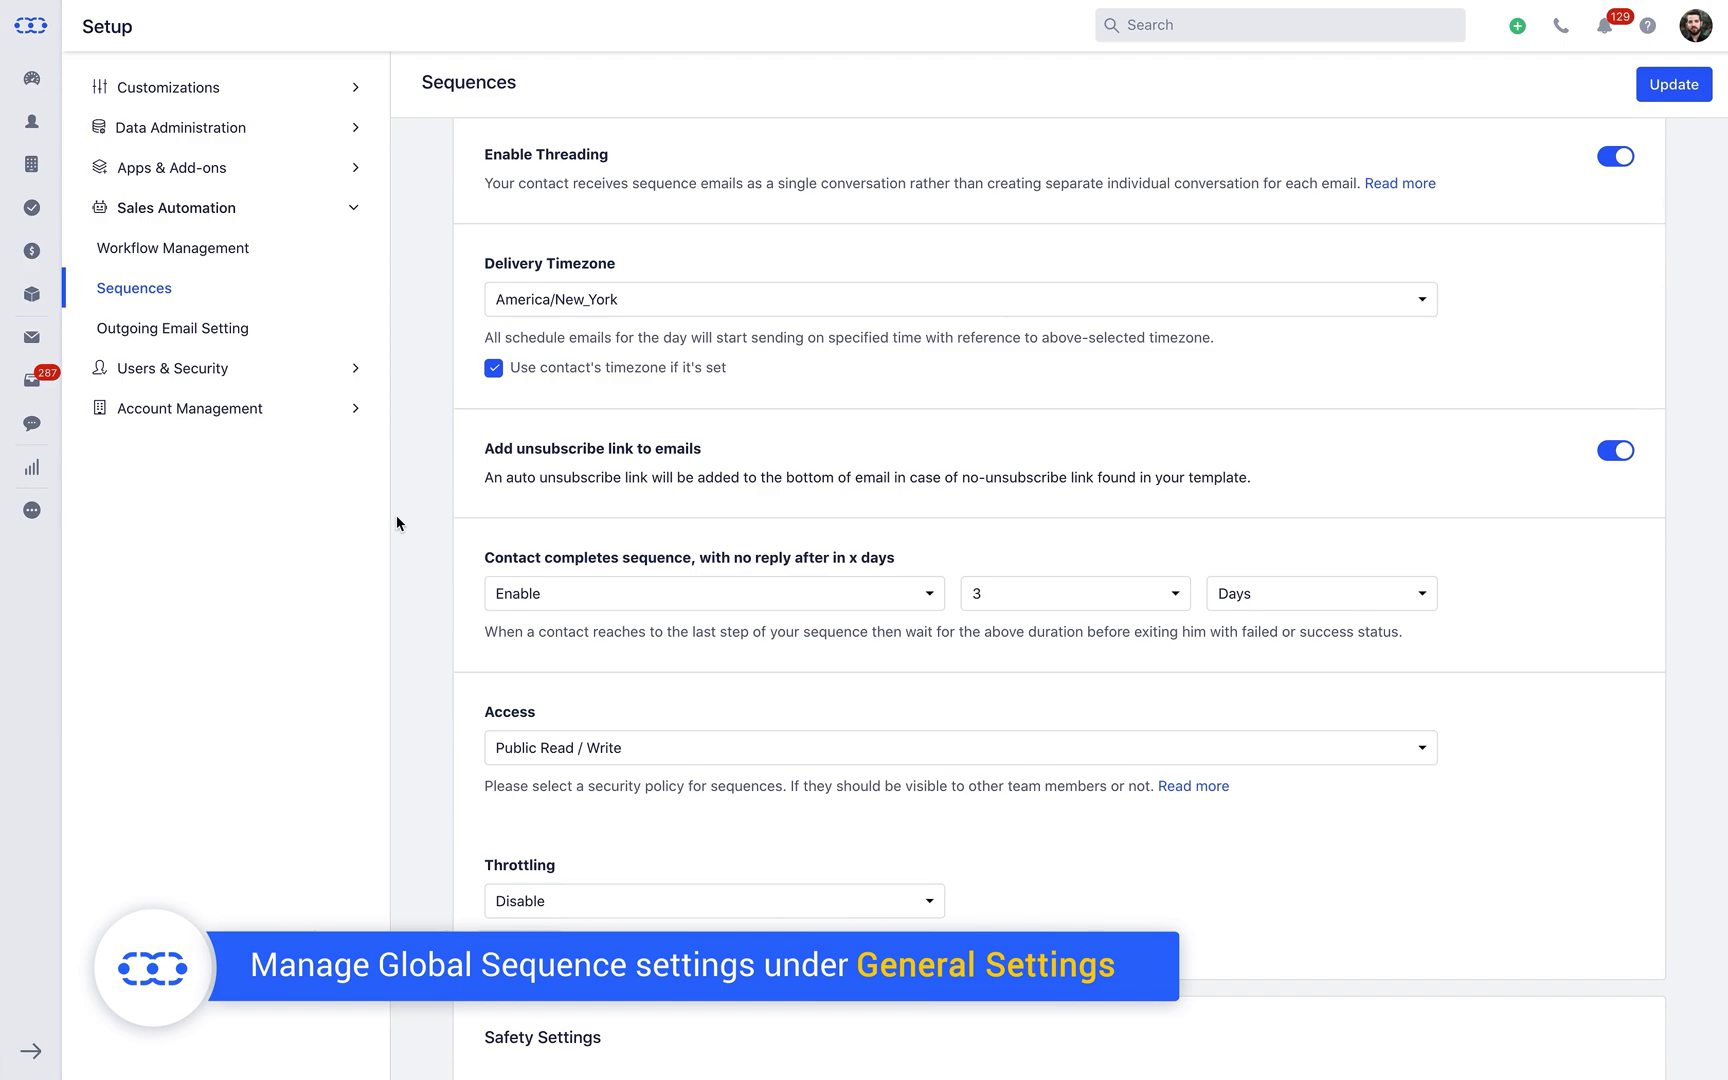
pyautogui.scroll(-3, 395, 523)
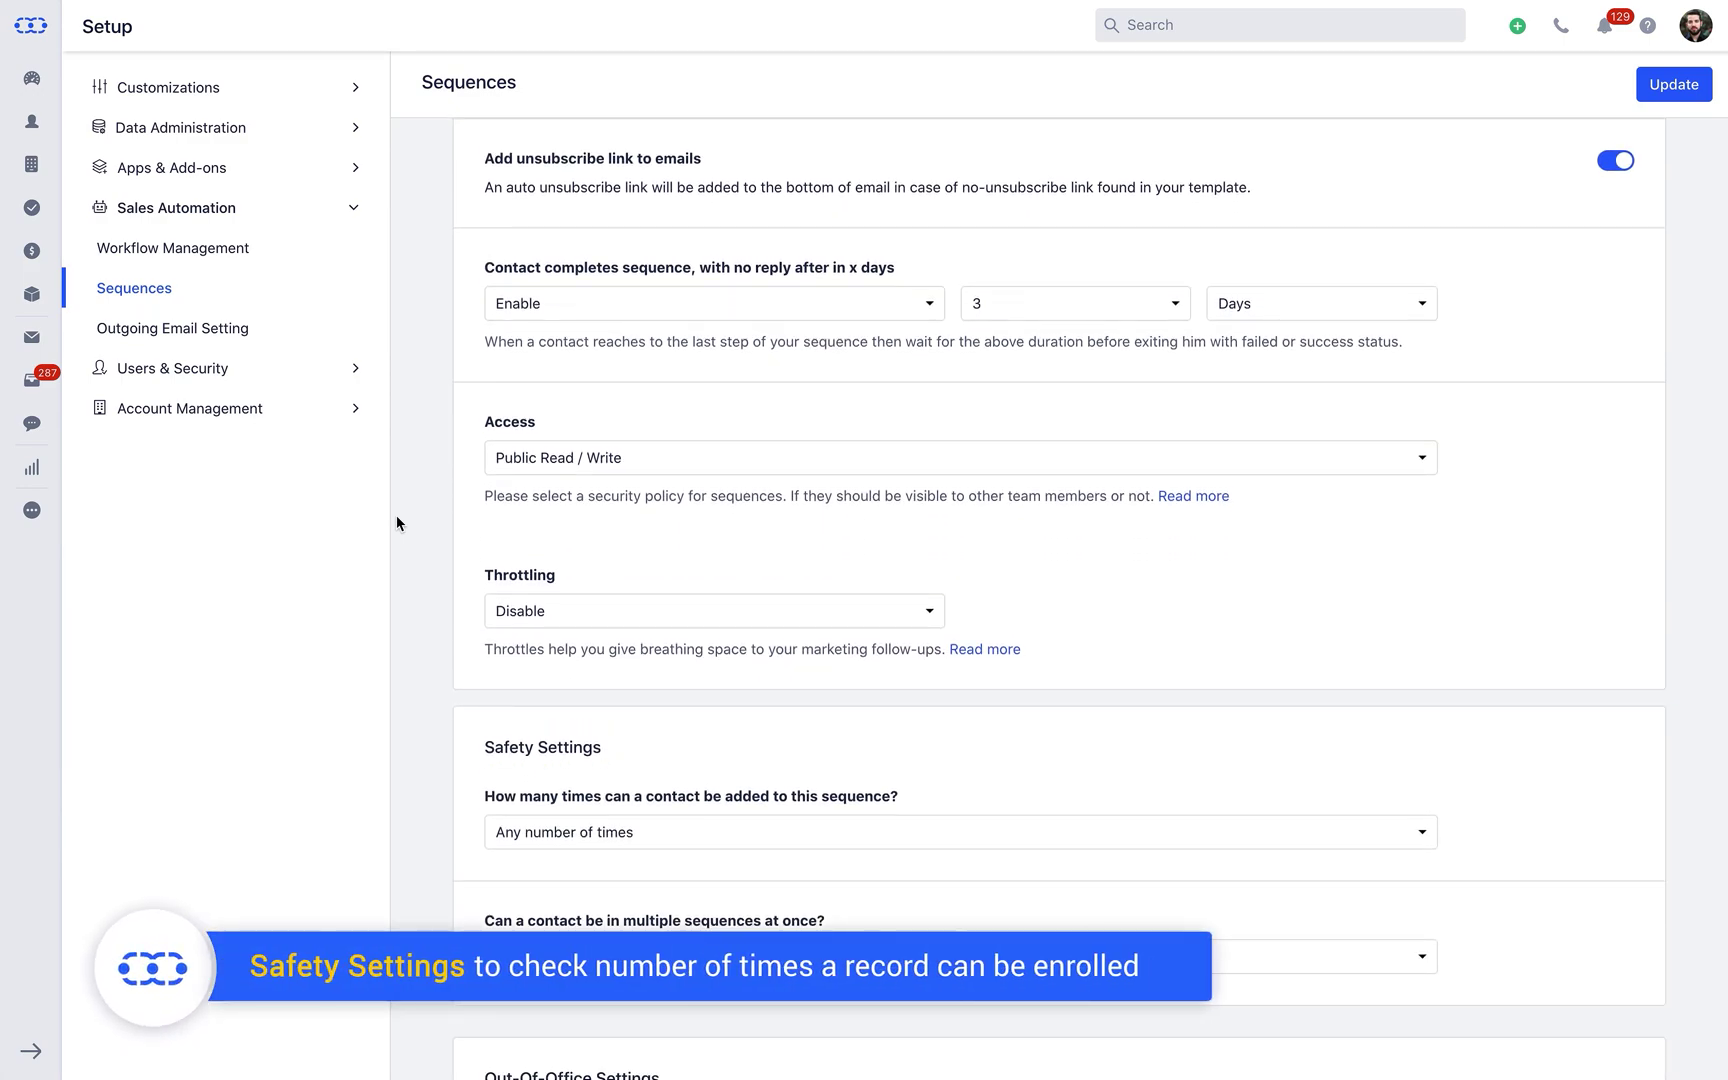
pyautogui.scroll(-3, 396, 523)
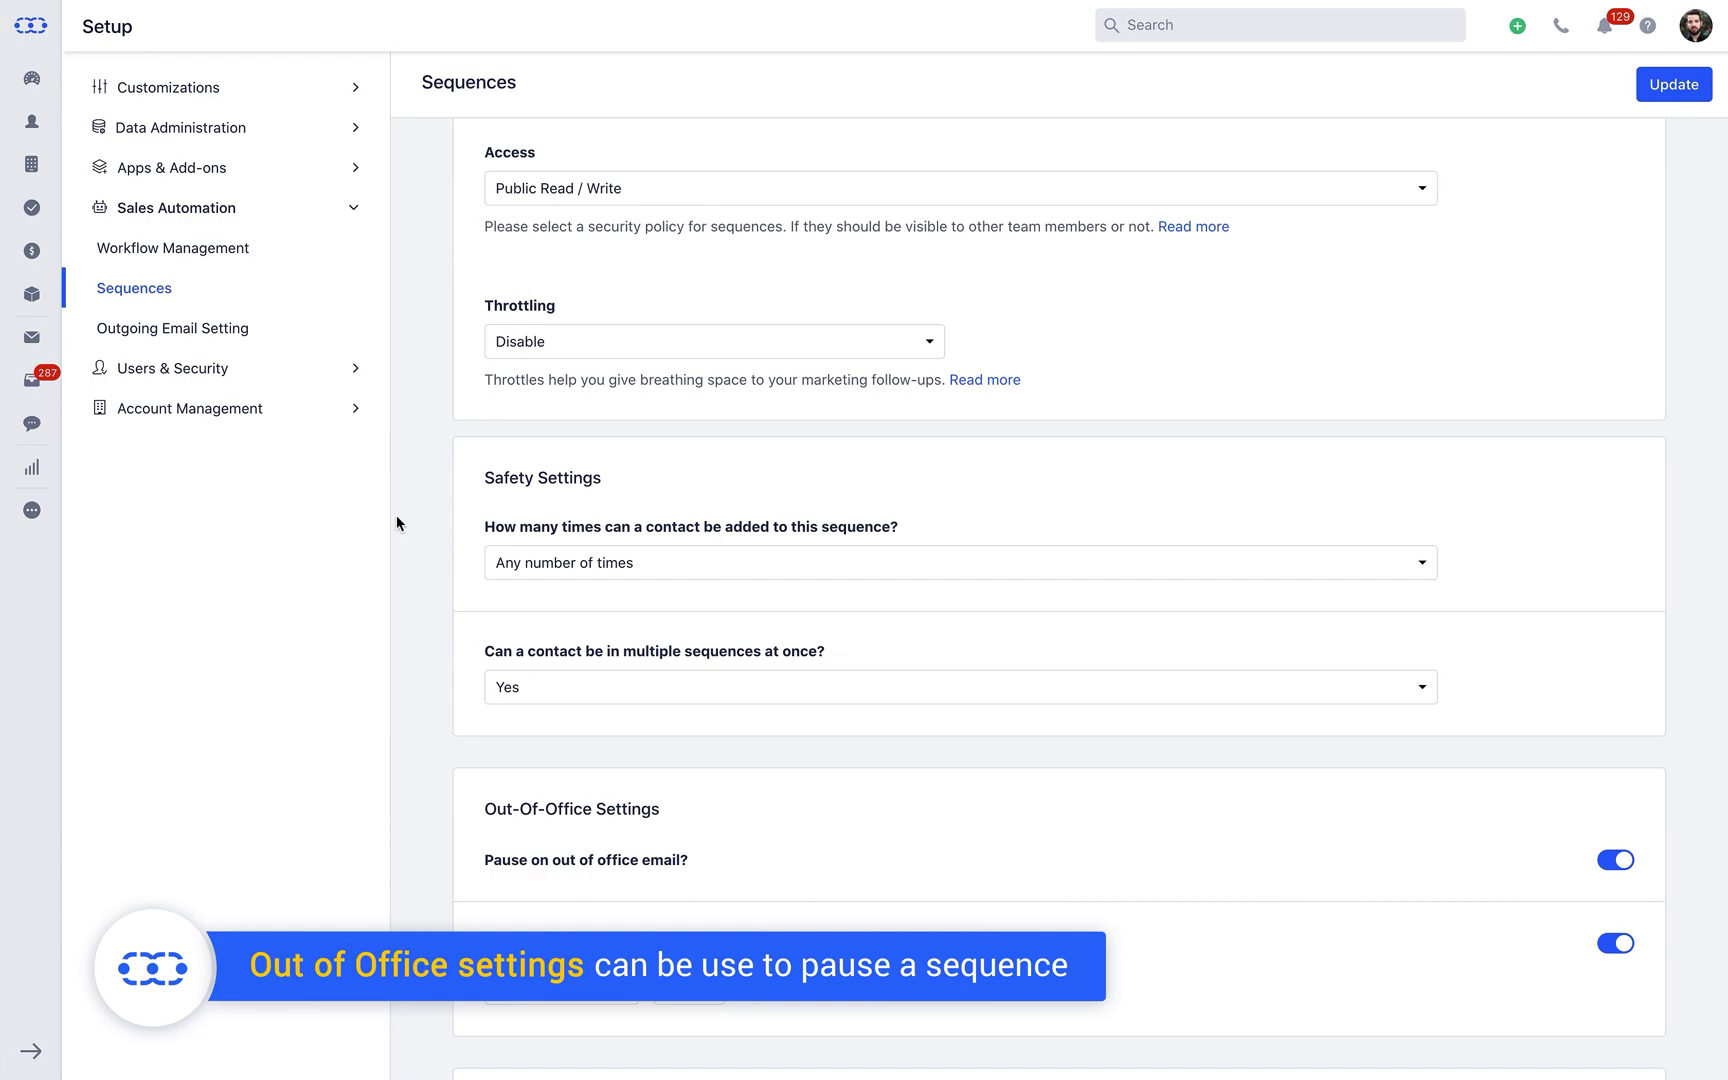
pyautogui.scroll(-3, 396, 522)
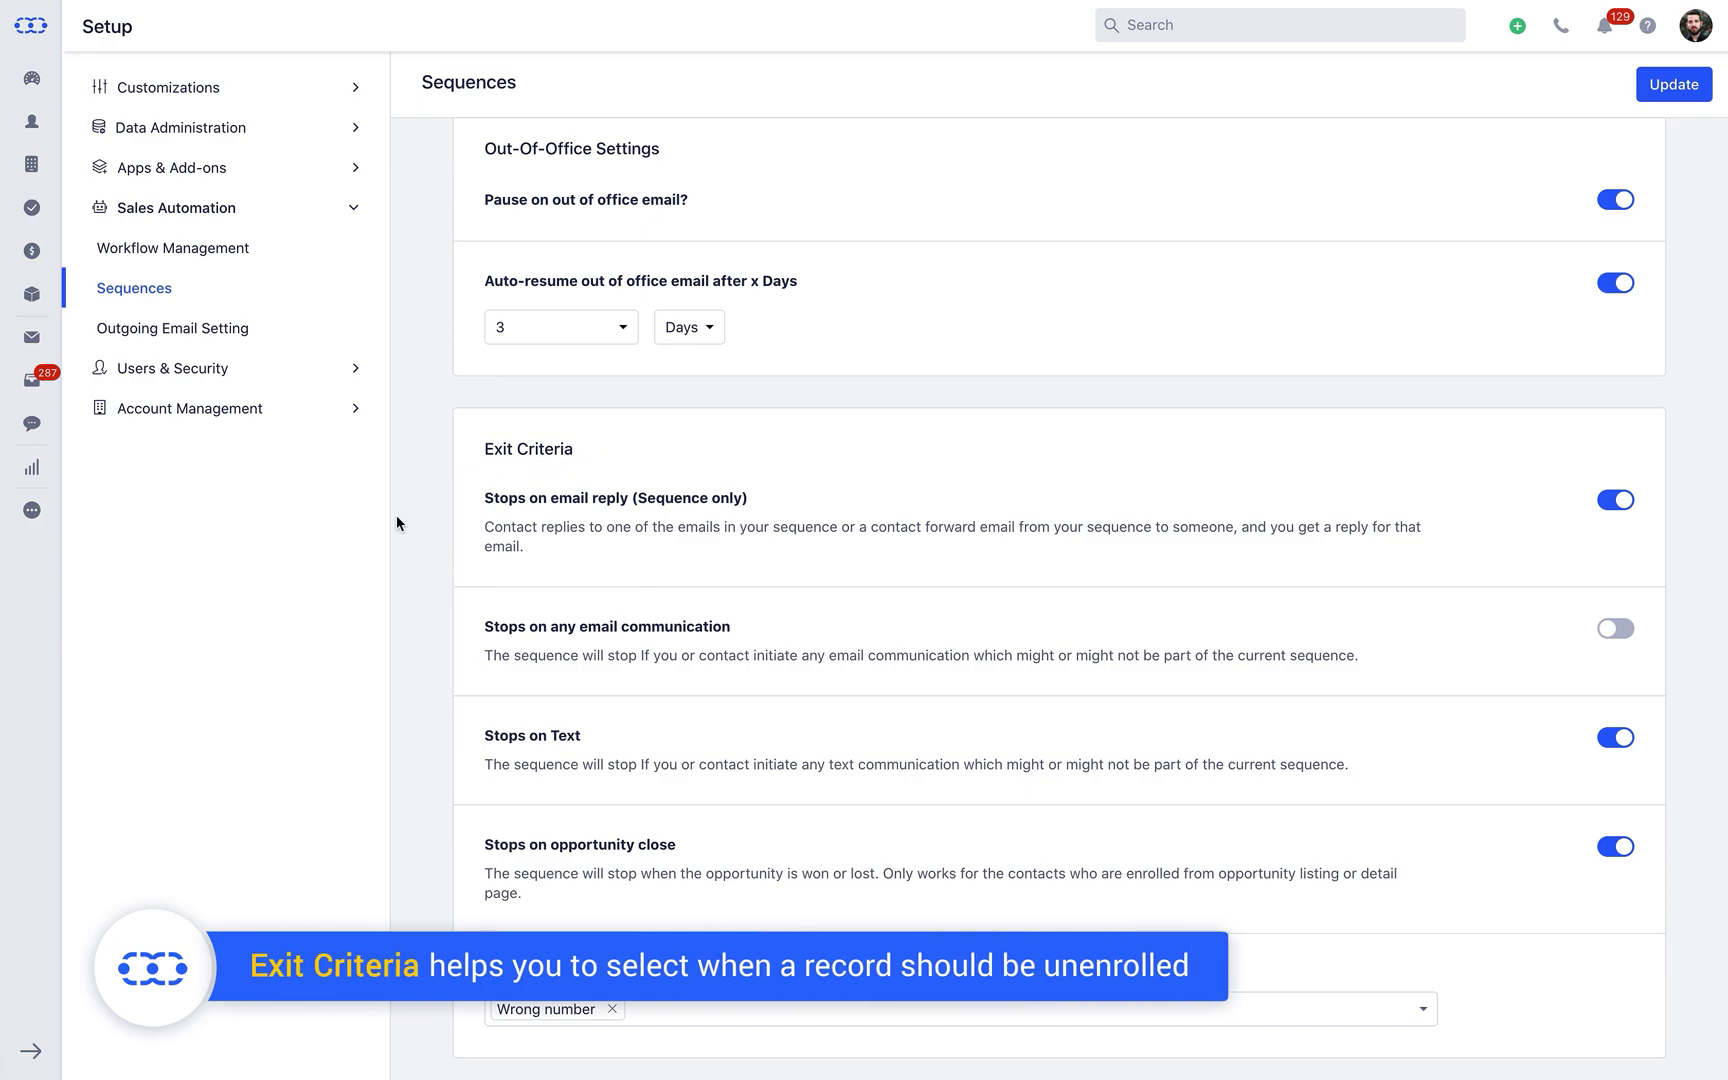
pyautogui.scroll(-3, 397, 517)
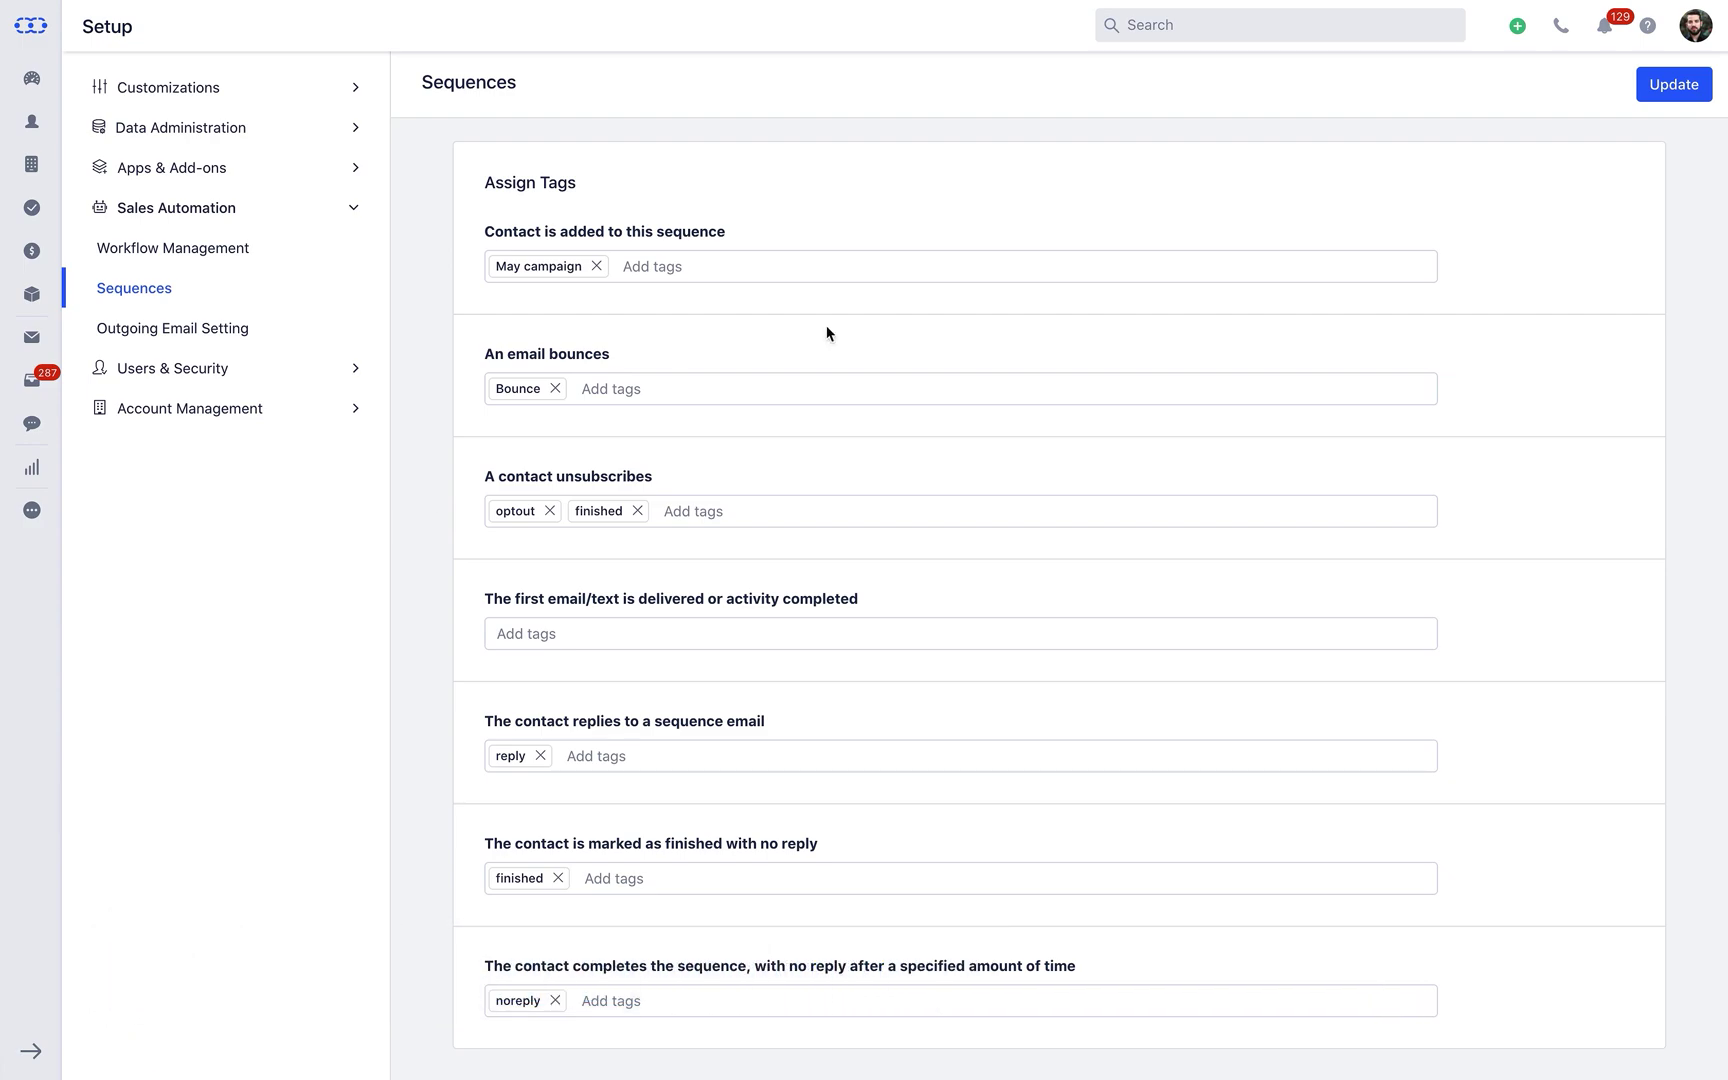
pyautogui.click(1673, 94)
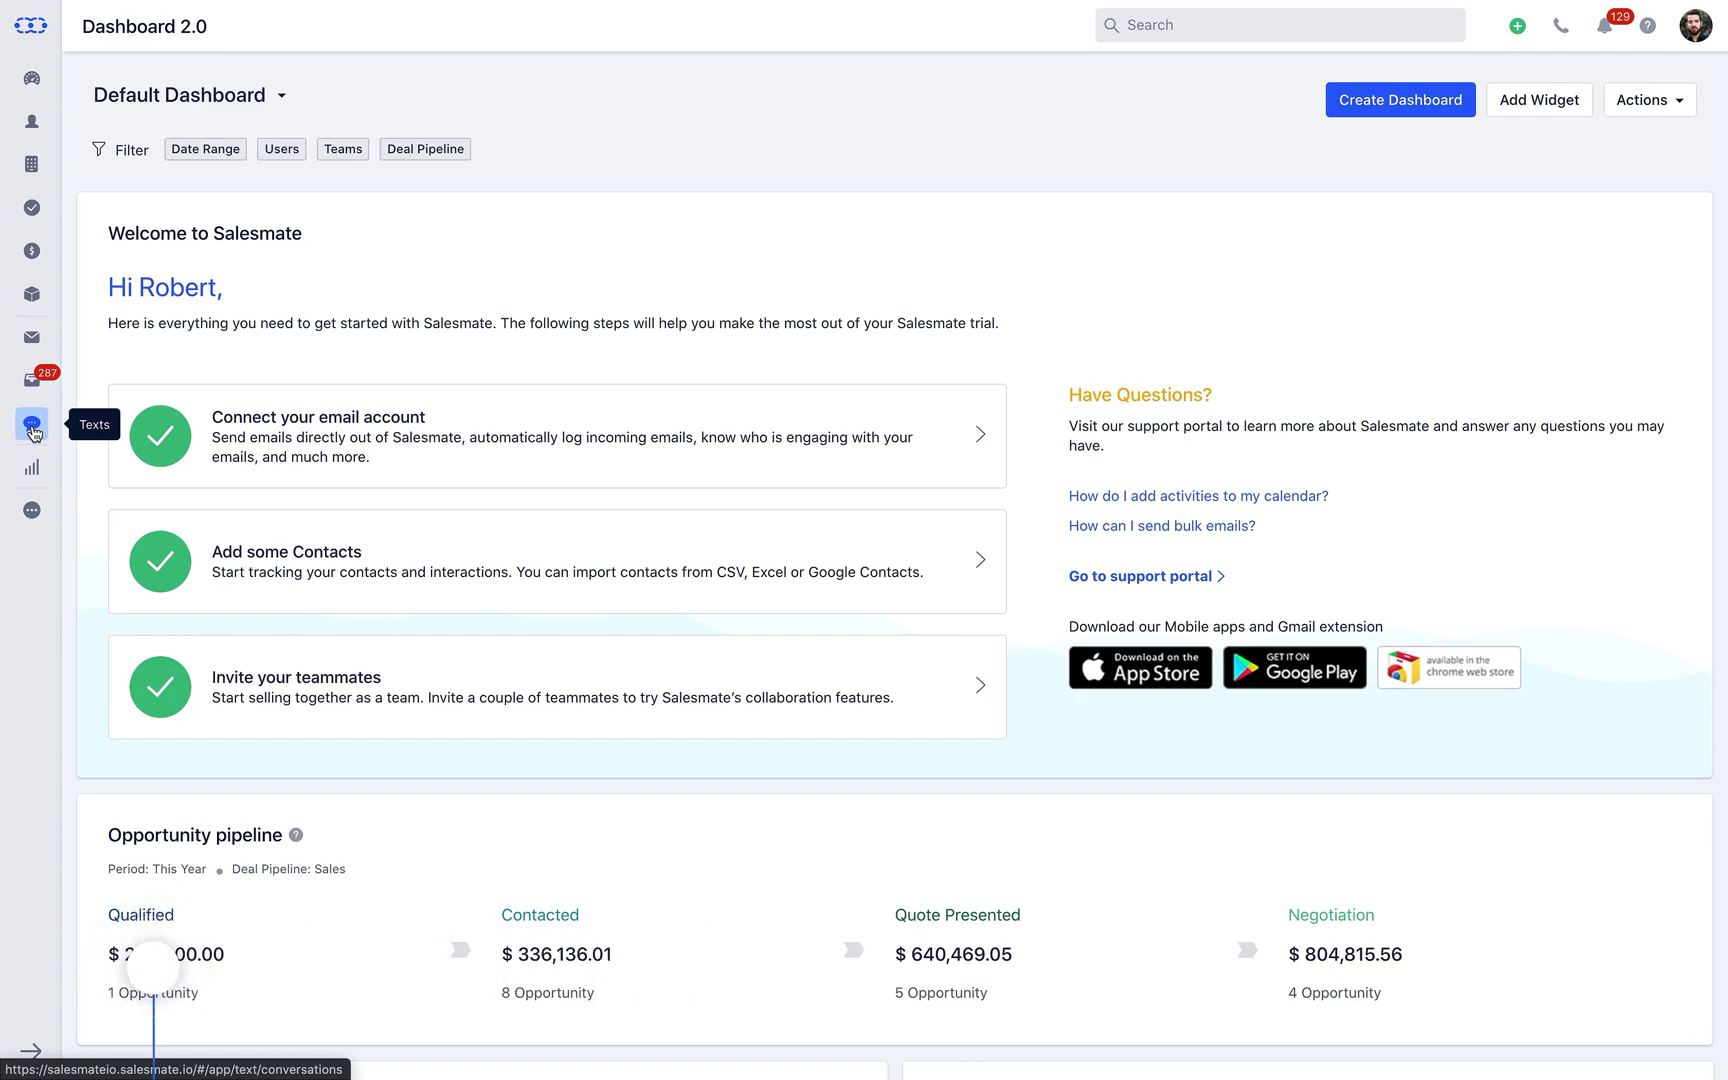
# - Create a new text template 'Introduction', filed under Marketing, with a Happy Homes welcome message
pyautogui.click(33, 429)
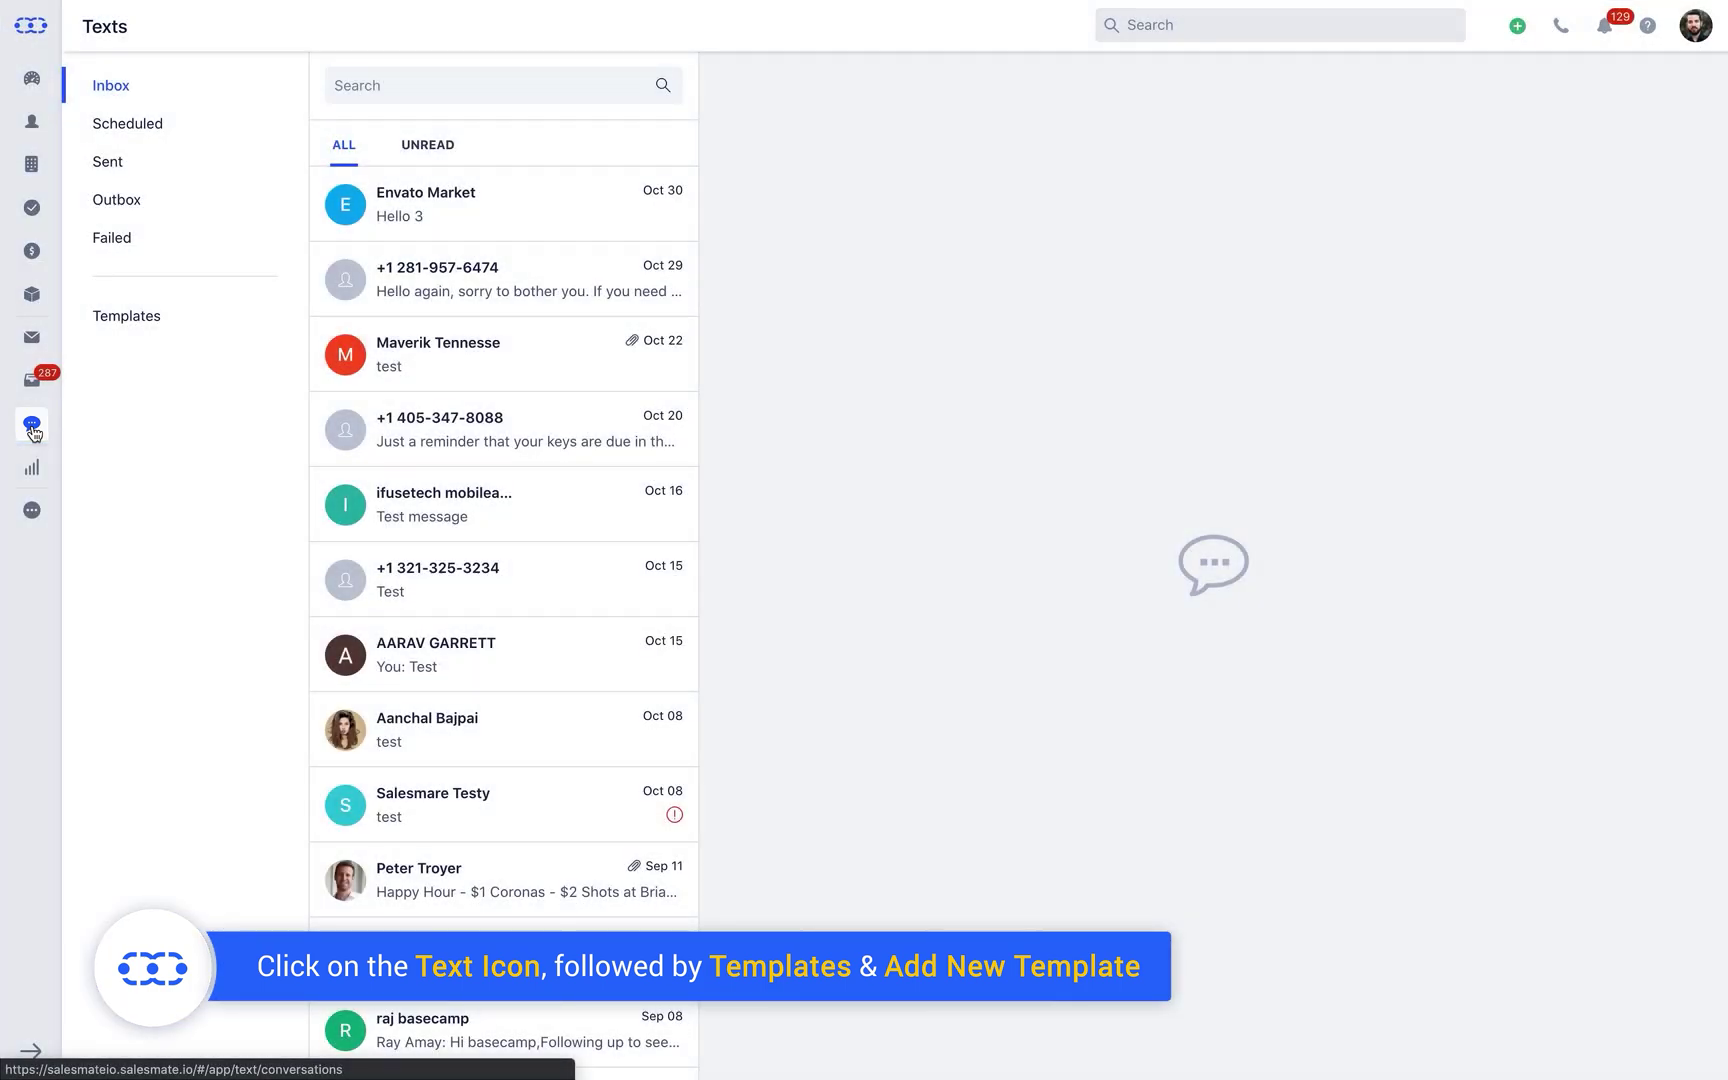
pyautogui.click(125, 319)
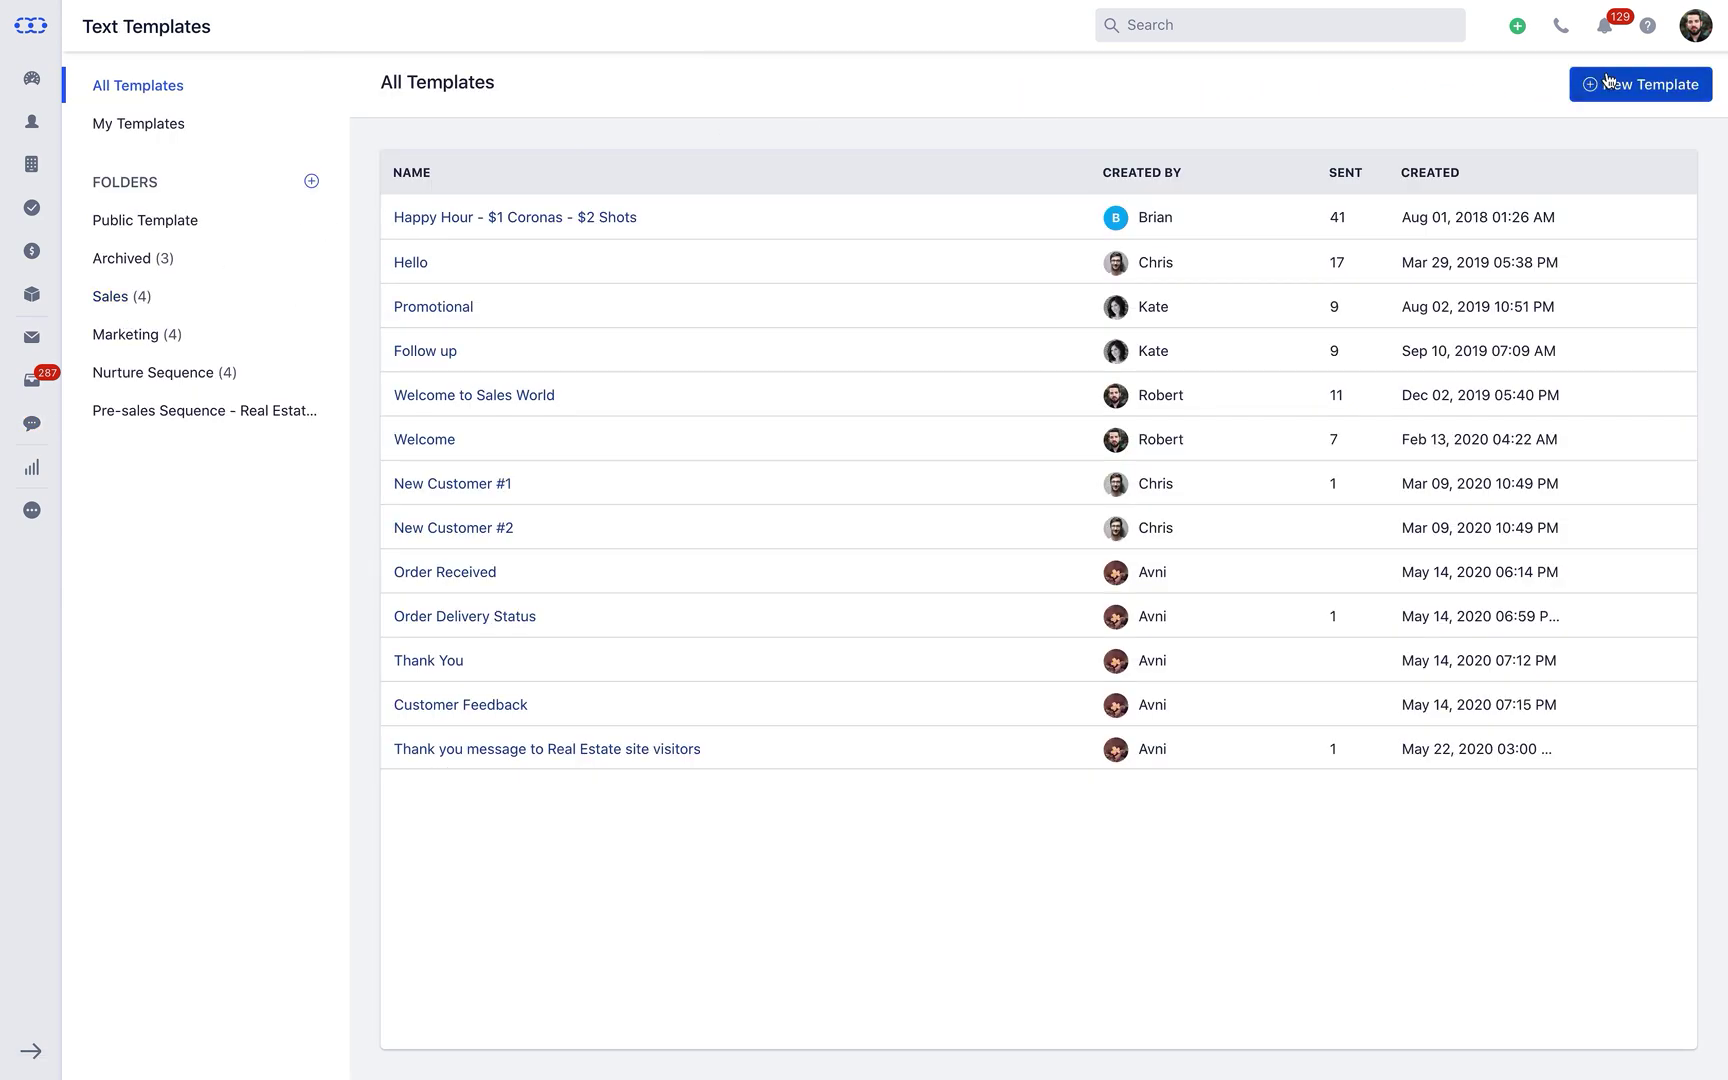
pyautogui.click(1608, 82)
pyautogui.click(1007, 213)
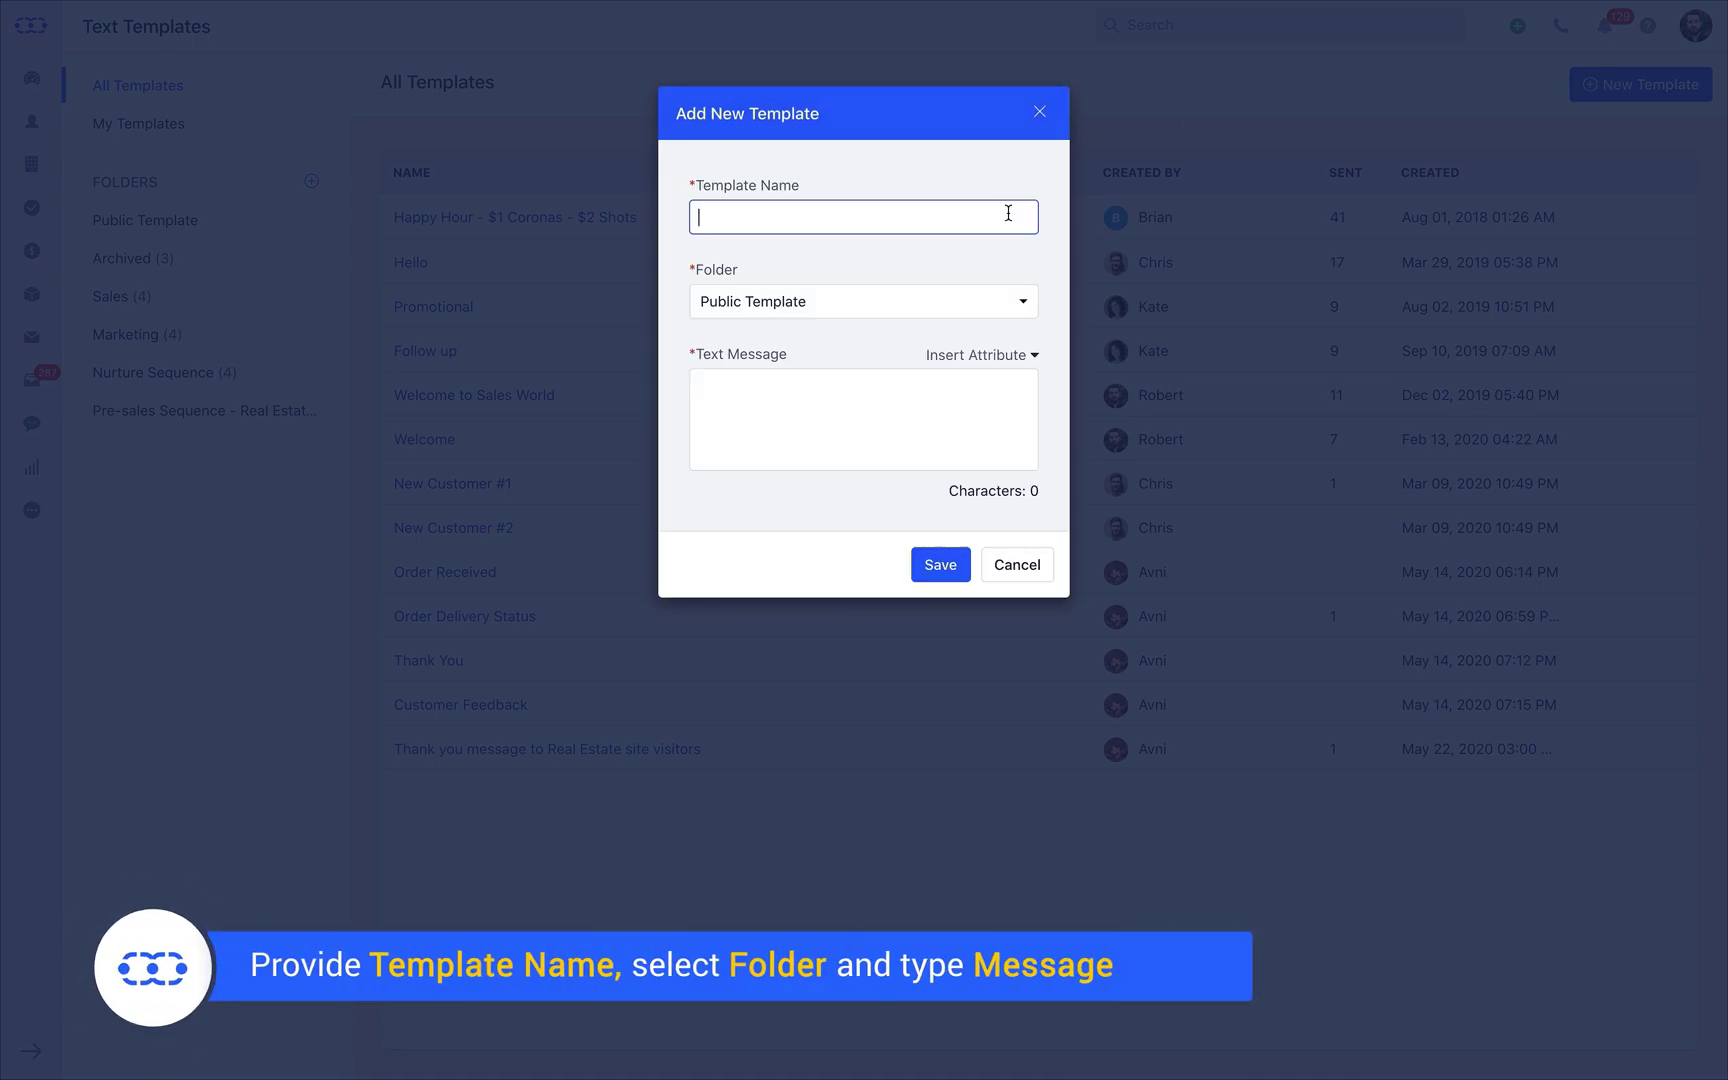
pyautogui.write('Introduction')
pyautogui.click(999, 301)
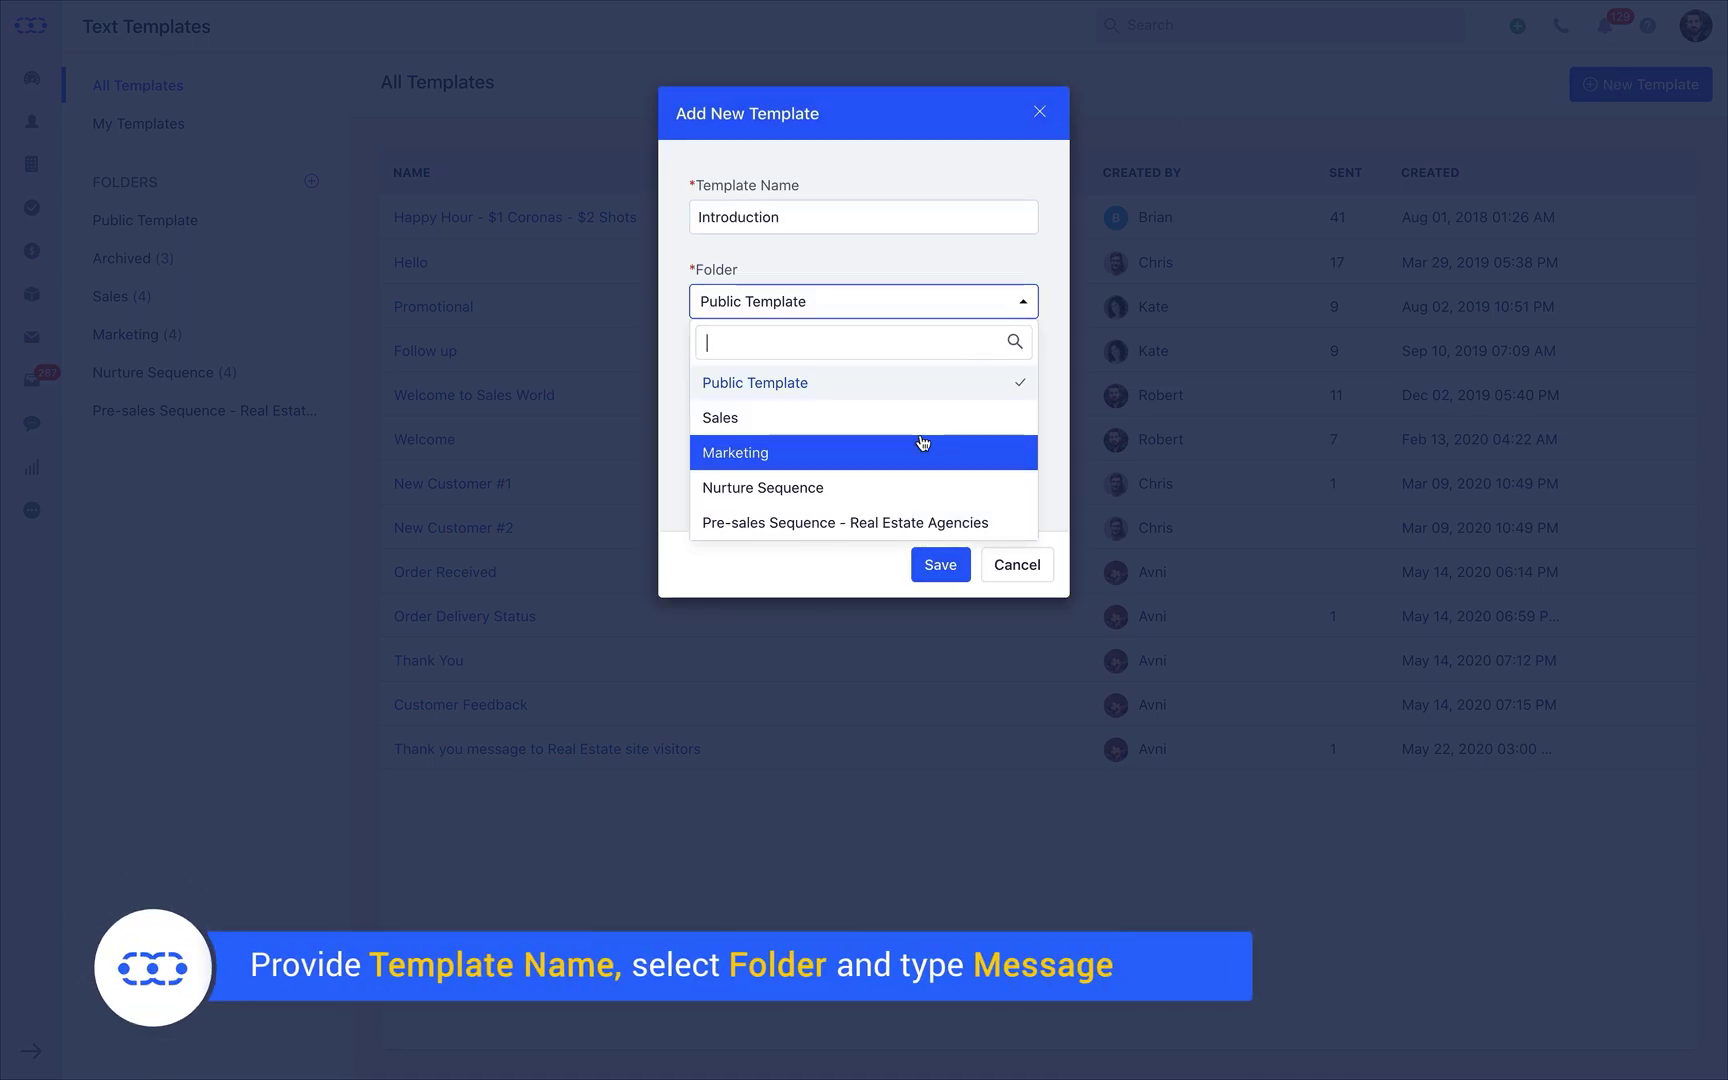
pyautogui.click(922, 447)
pyautogui.click(930, 406)
pyautogui.write('Hi , welcome to Happy Homes, my name is {{Owner.firstName}} {{Owner.lastName}}. You are receiving this because you submitted our form online. Would you like to speak to someone about home rentals?')
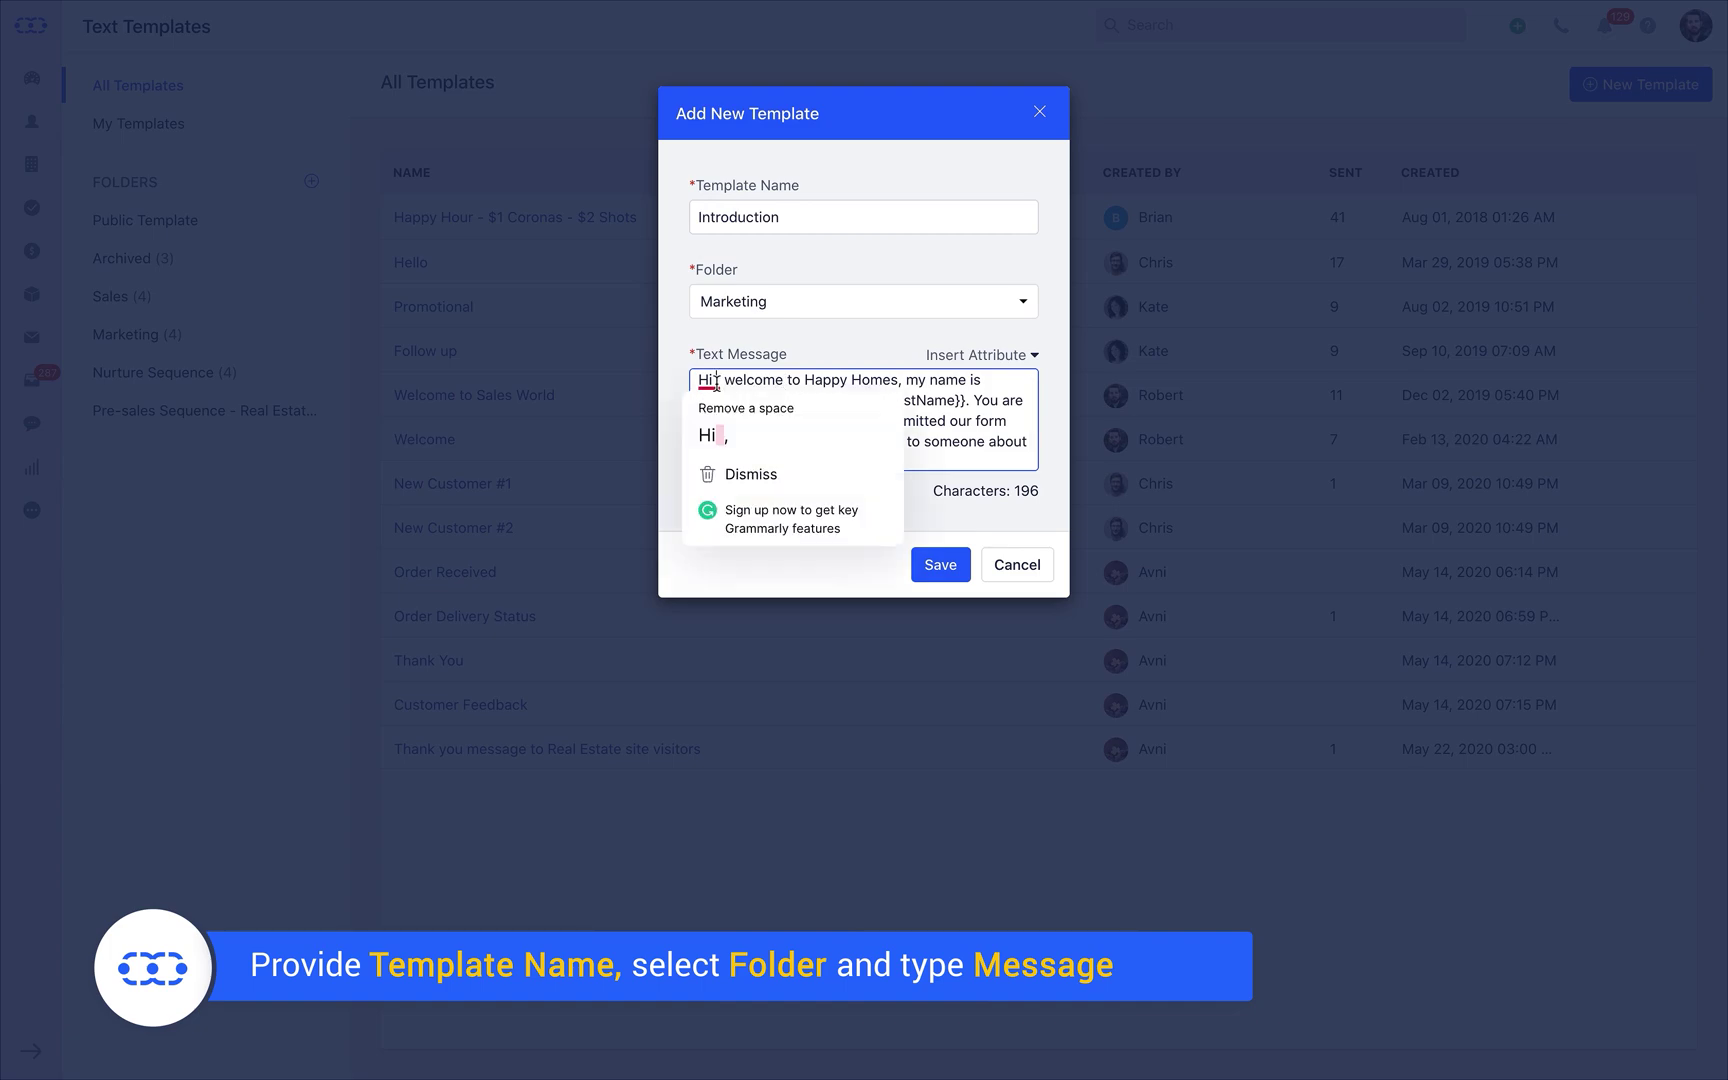
# - Insert the Contact Name placeholder into the Introduction message and save the template
pyautogui.click(990, 362)
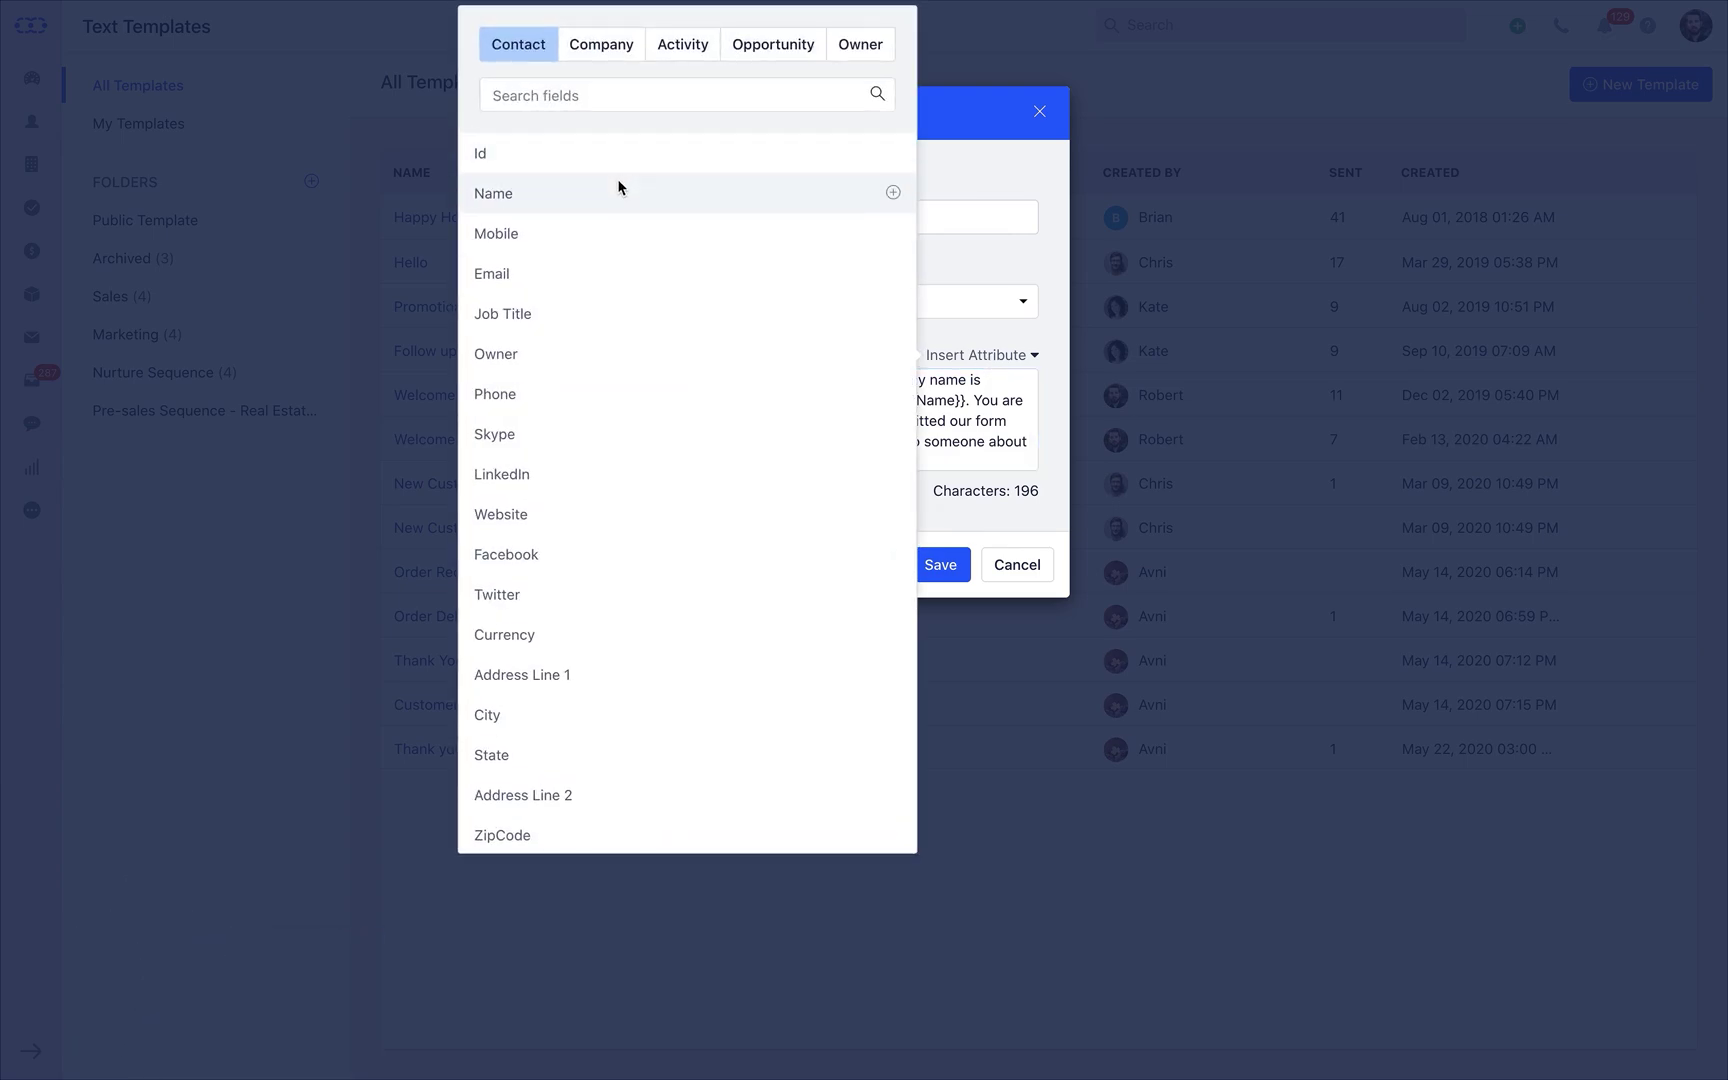
pyautogui.click(644, 55)
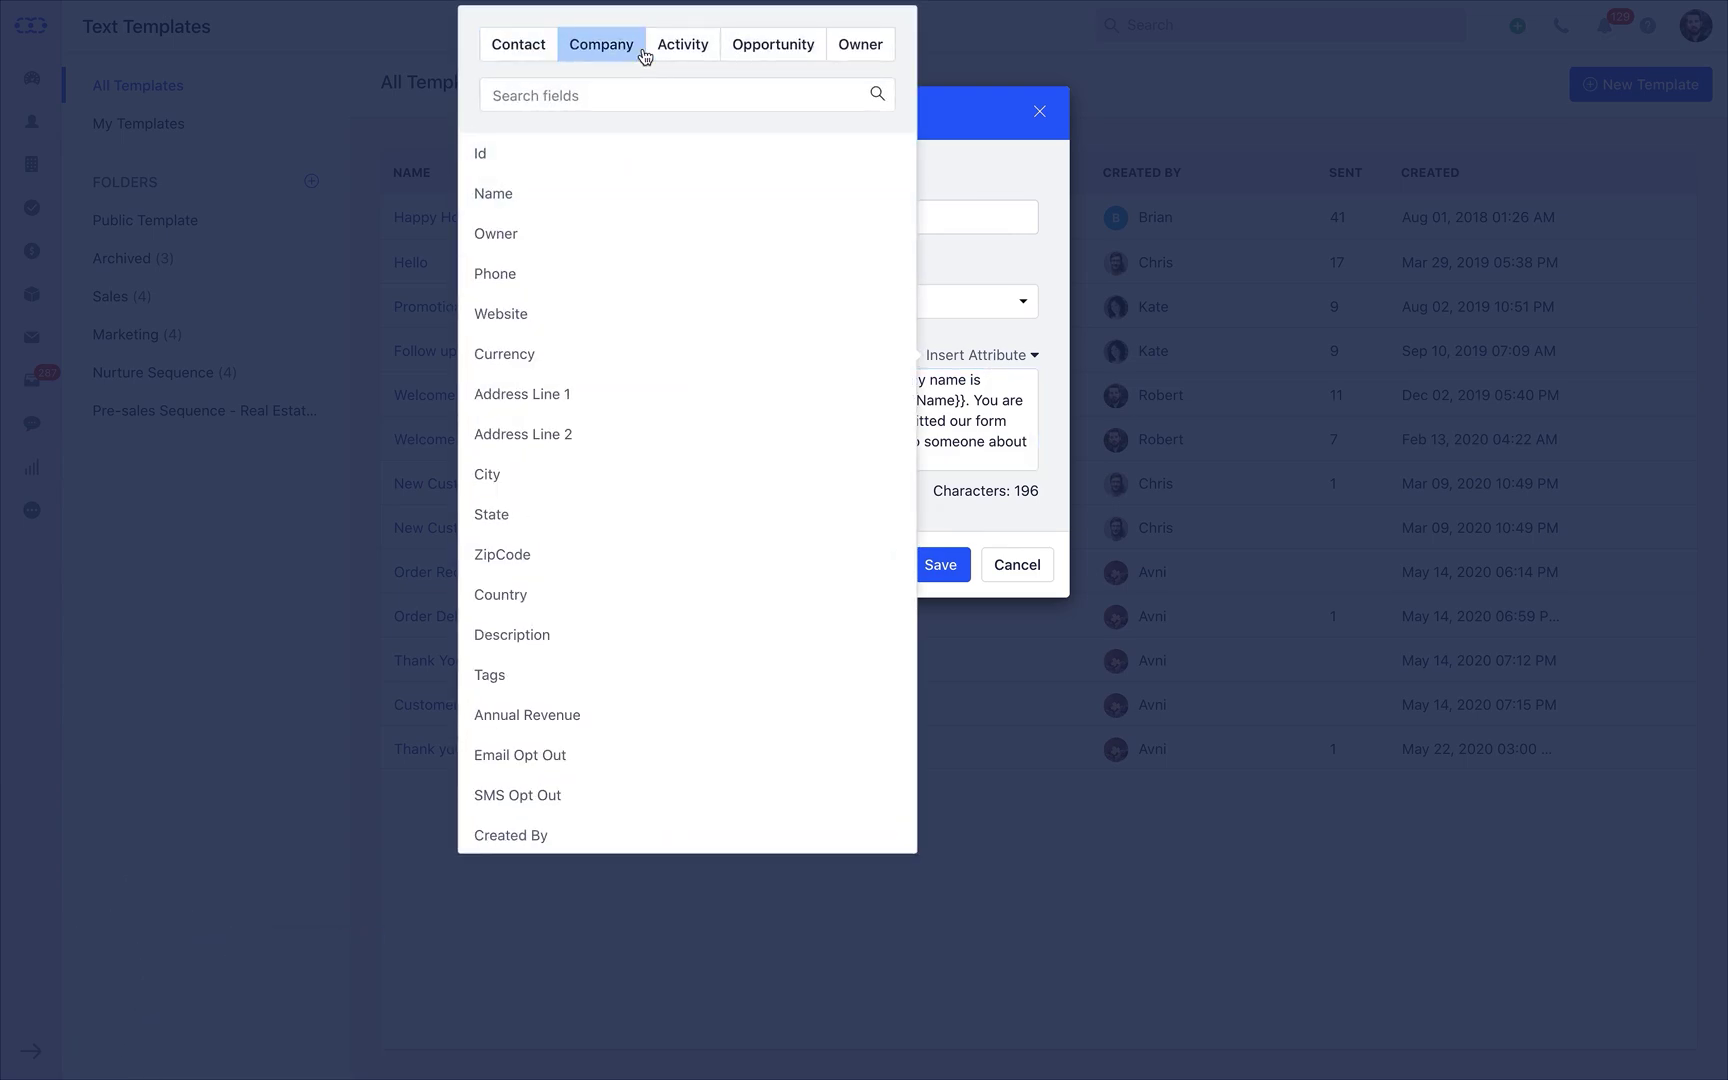
pyautogui.click(679, 51)
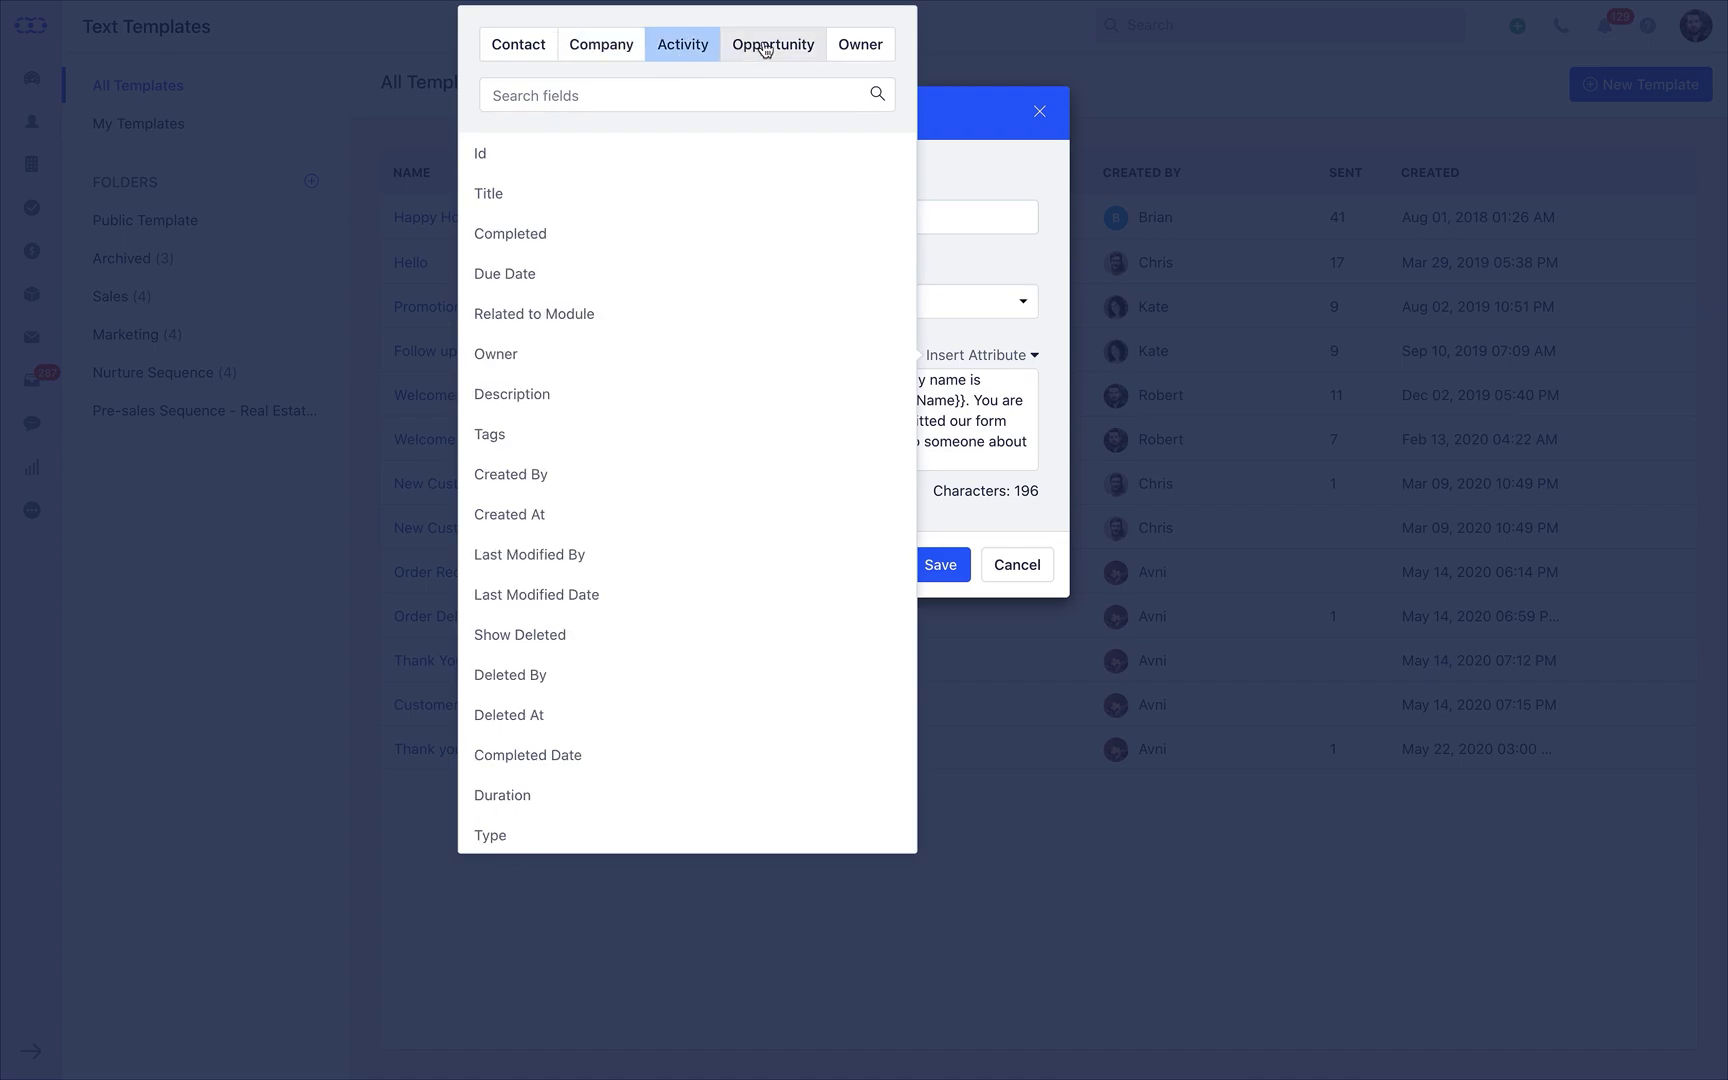
pyautogui.click(769, 49)
pyautogui.click(853, 44)
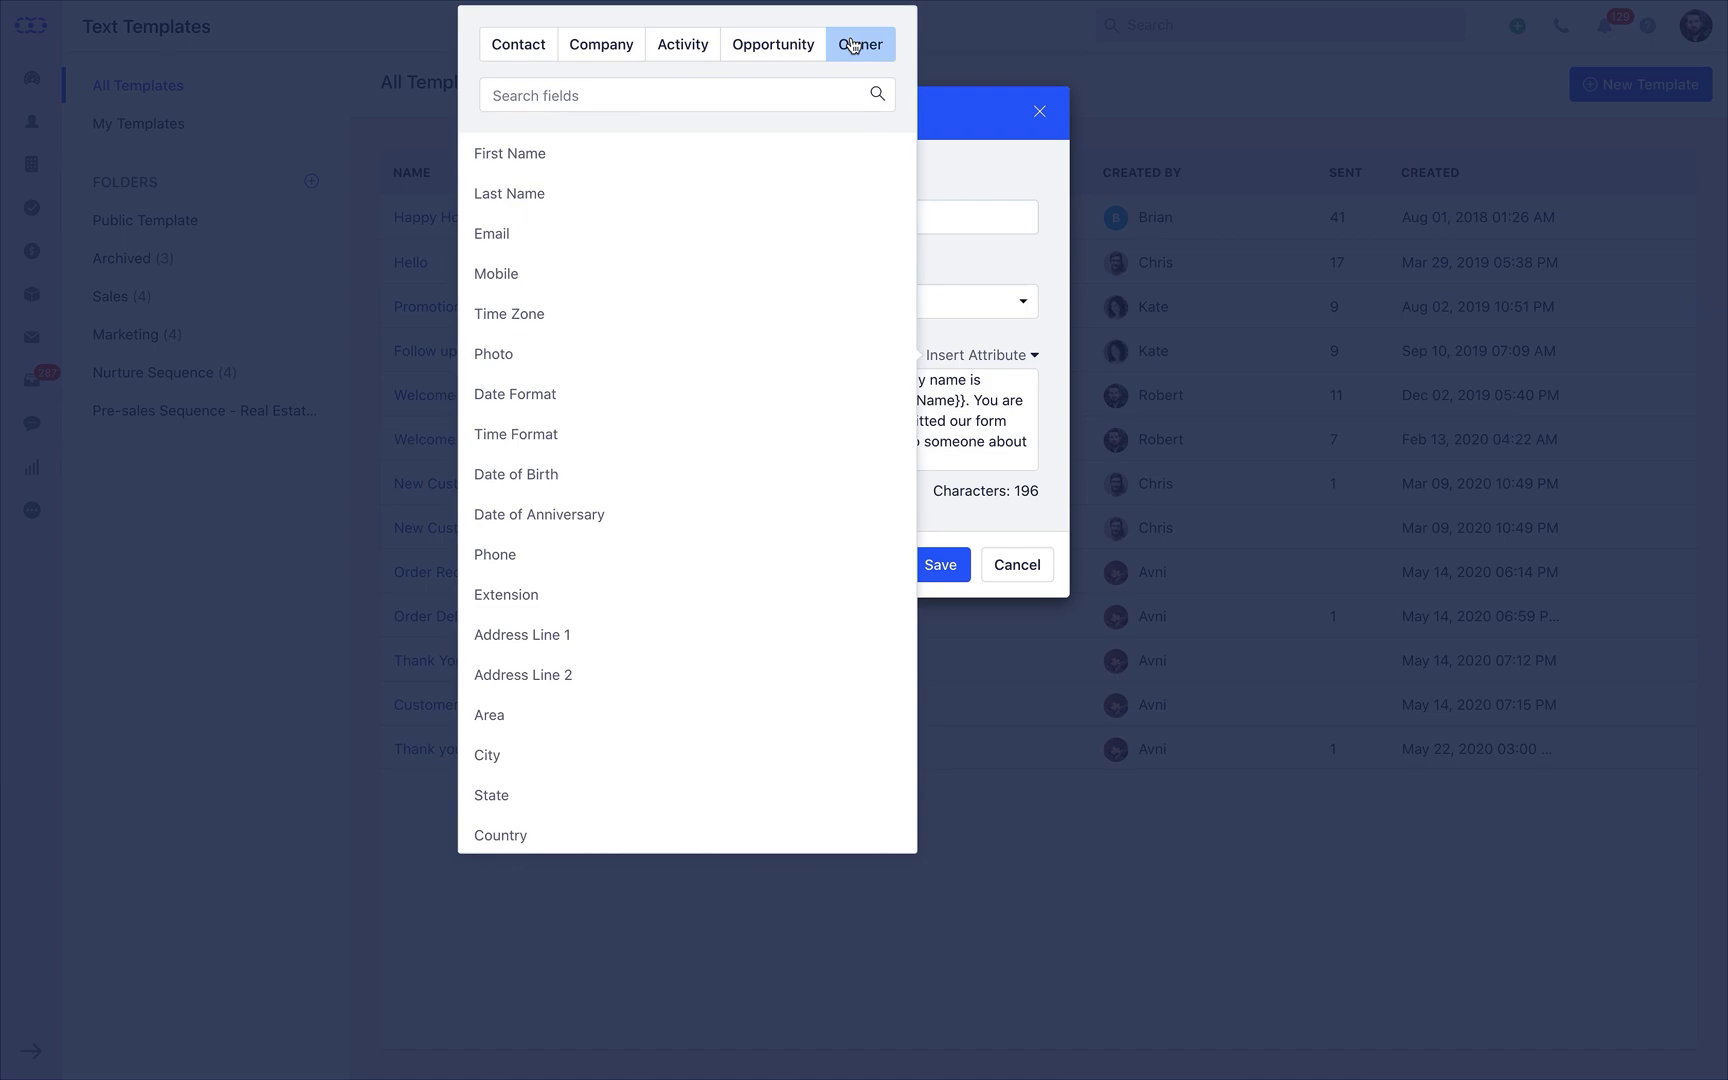
pyautogui.click(529, 45)
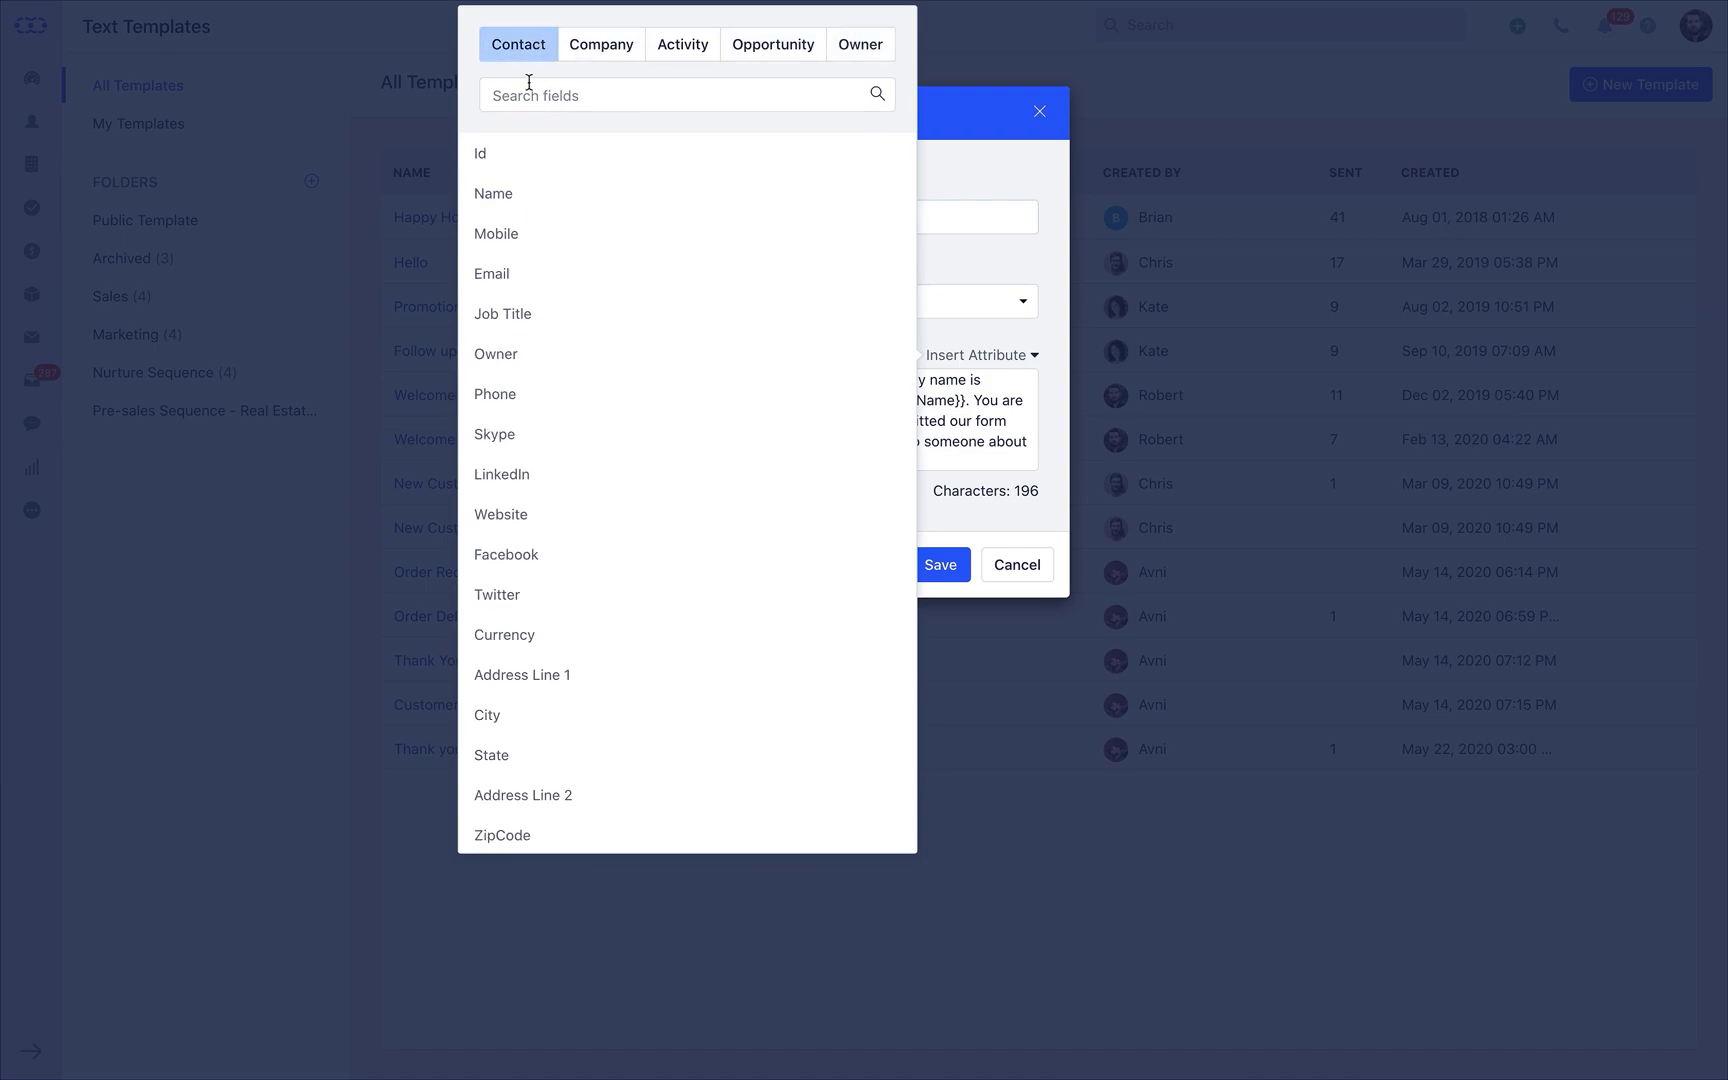
pyautogui.click(895, 195)
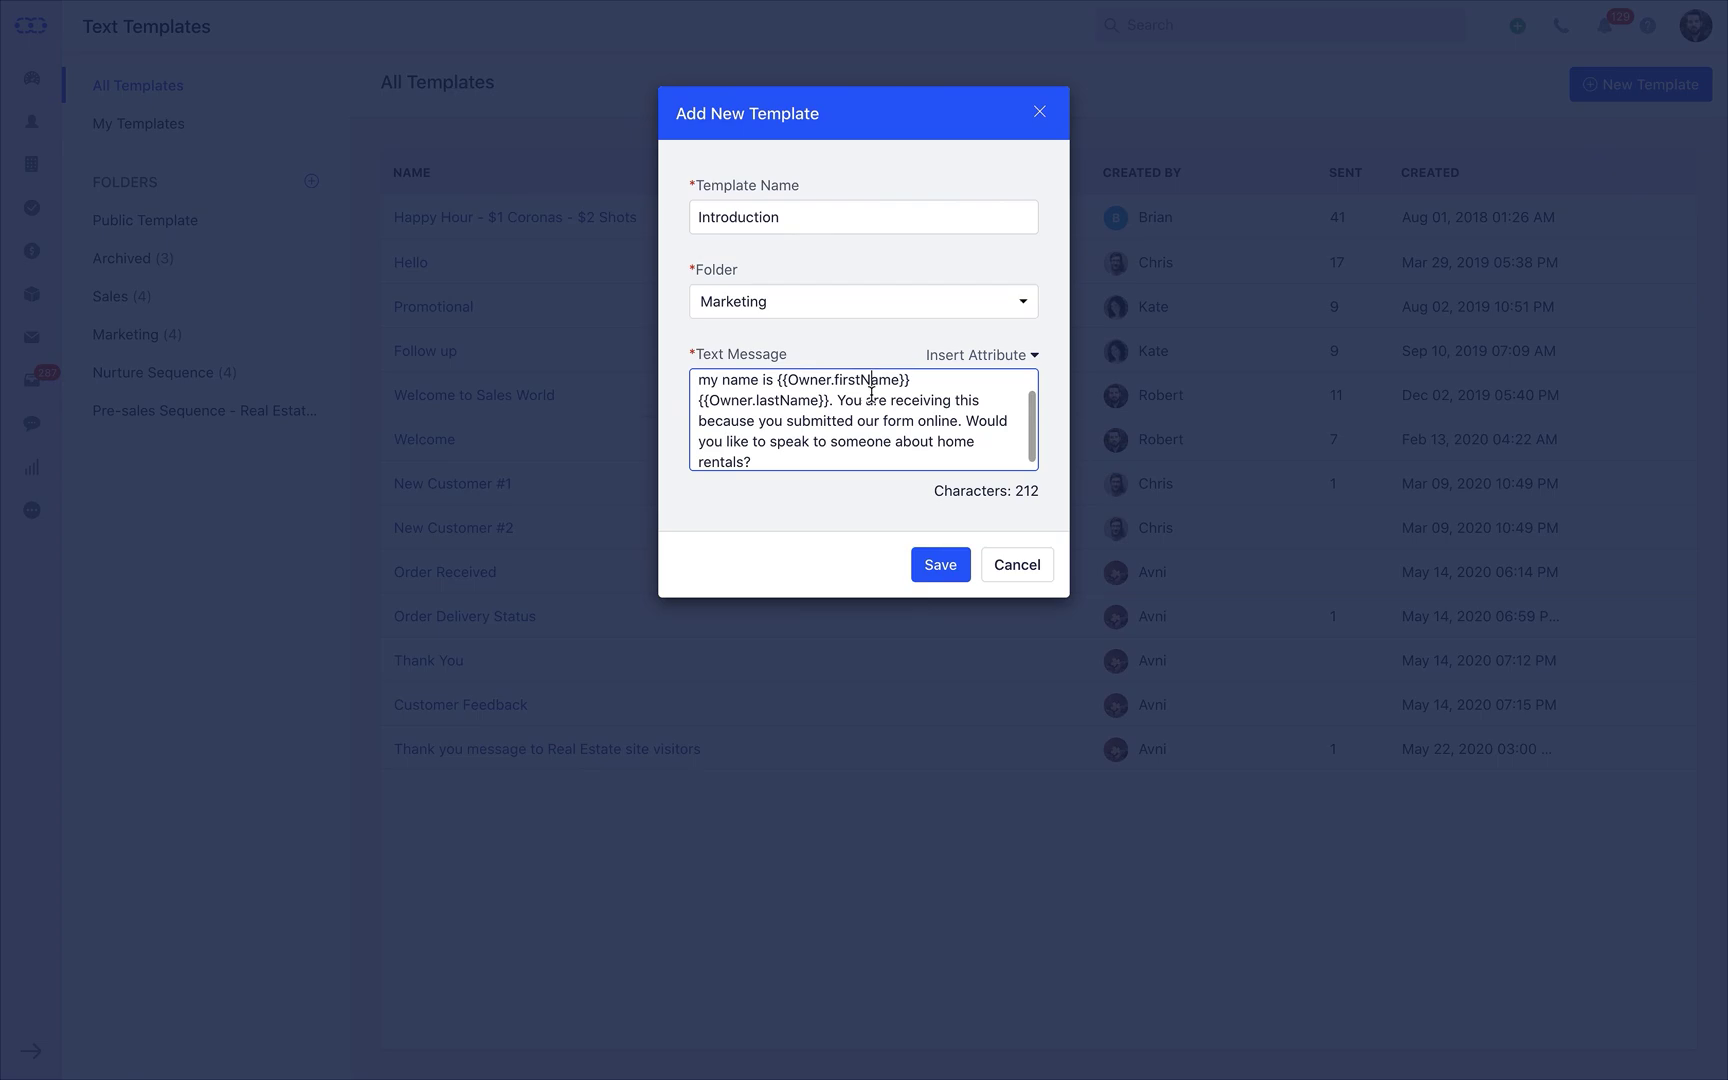
pyautogui.click(935, 567)
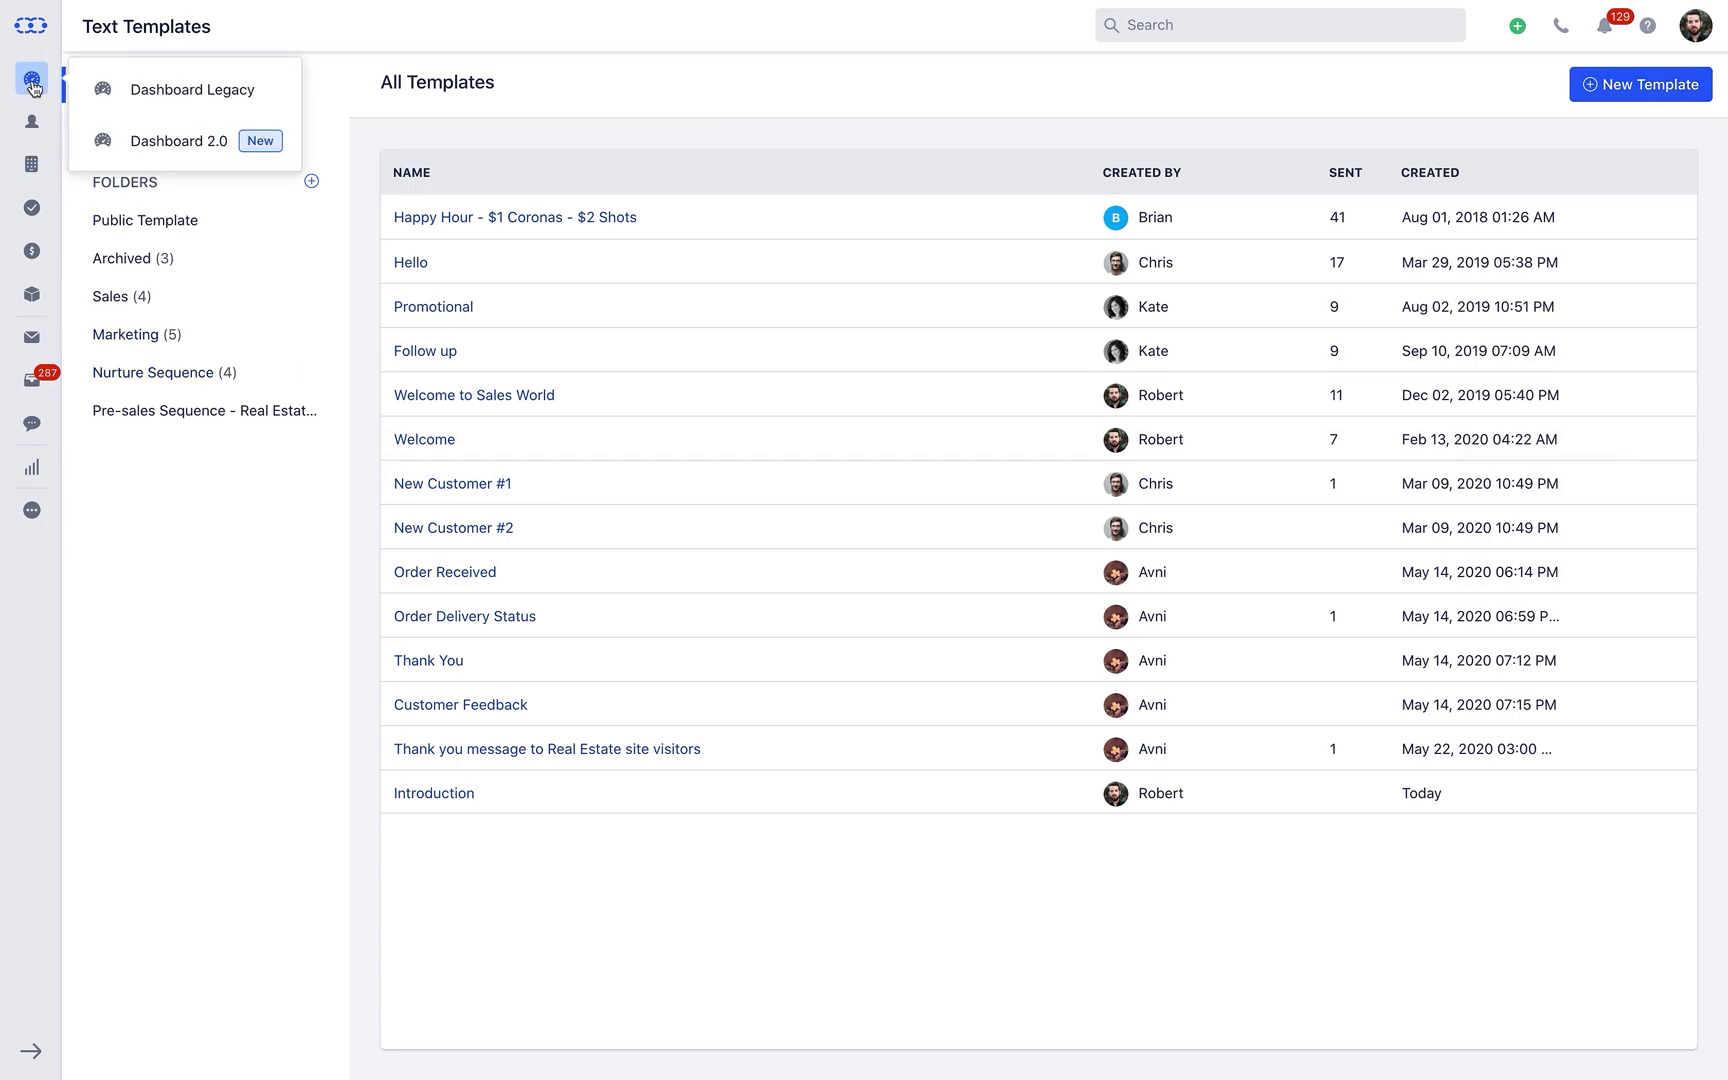
# - Create a new sequence from the Sequences list and title it 'Nurture Lead's'
pyautogui.click(151, 140)
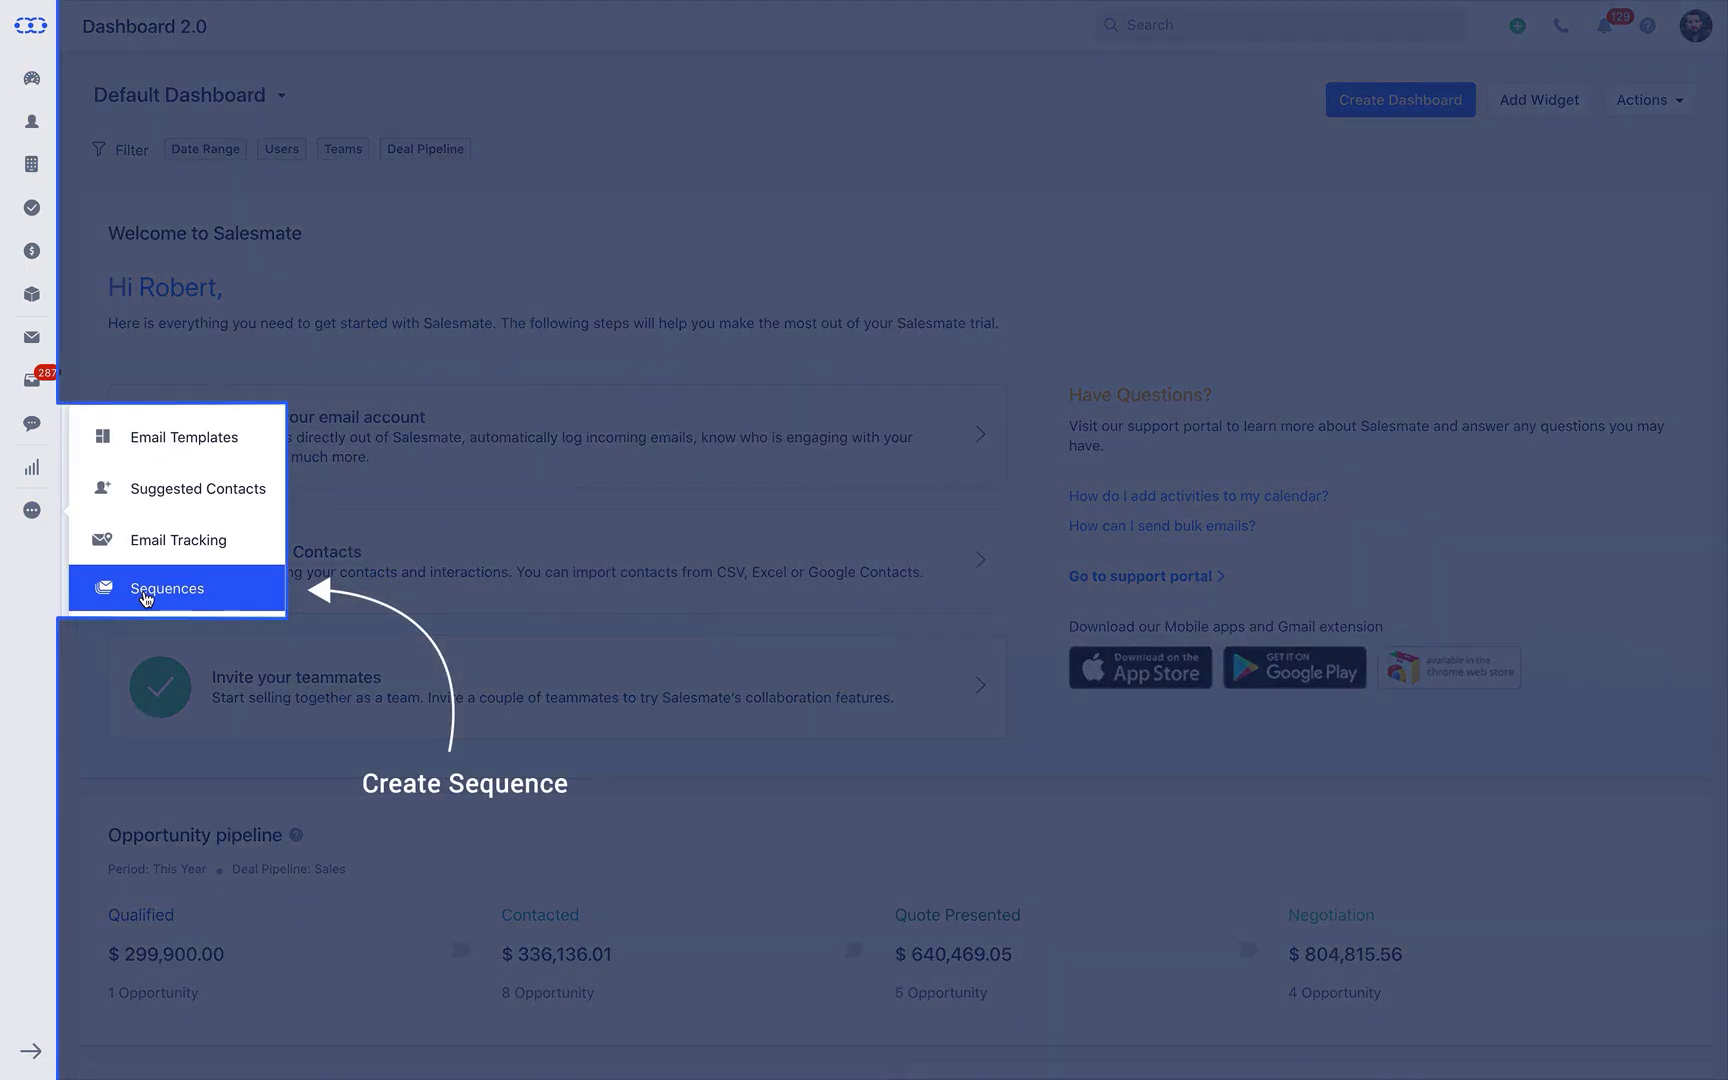
pyautogui.click(144, 593)
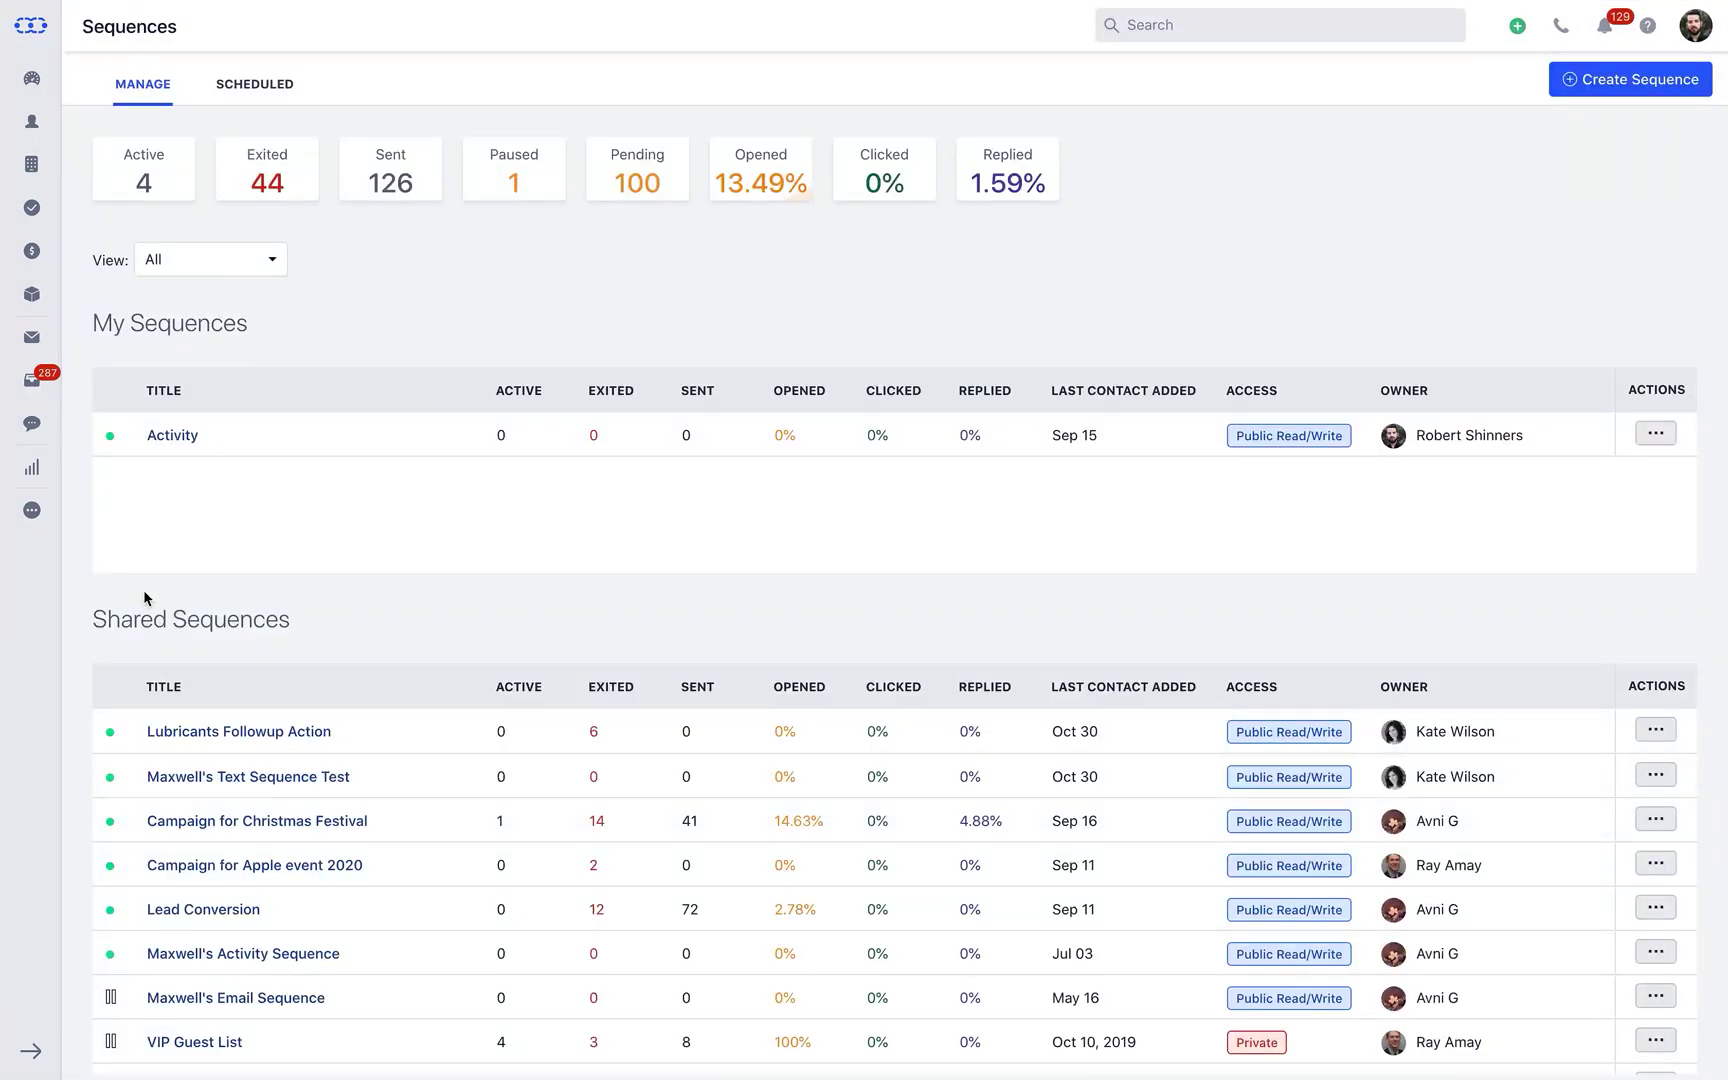
pyautogui.click(1610, 81)
pyautogui.write("Nurture Lead's")
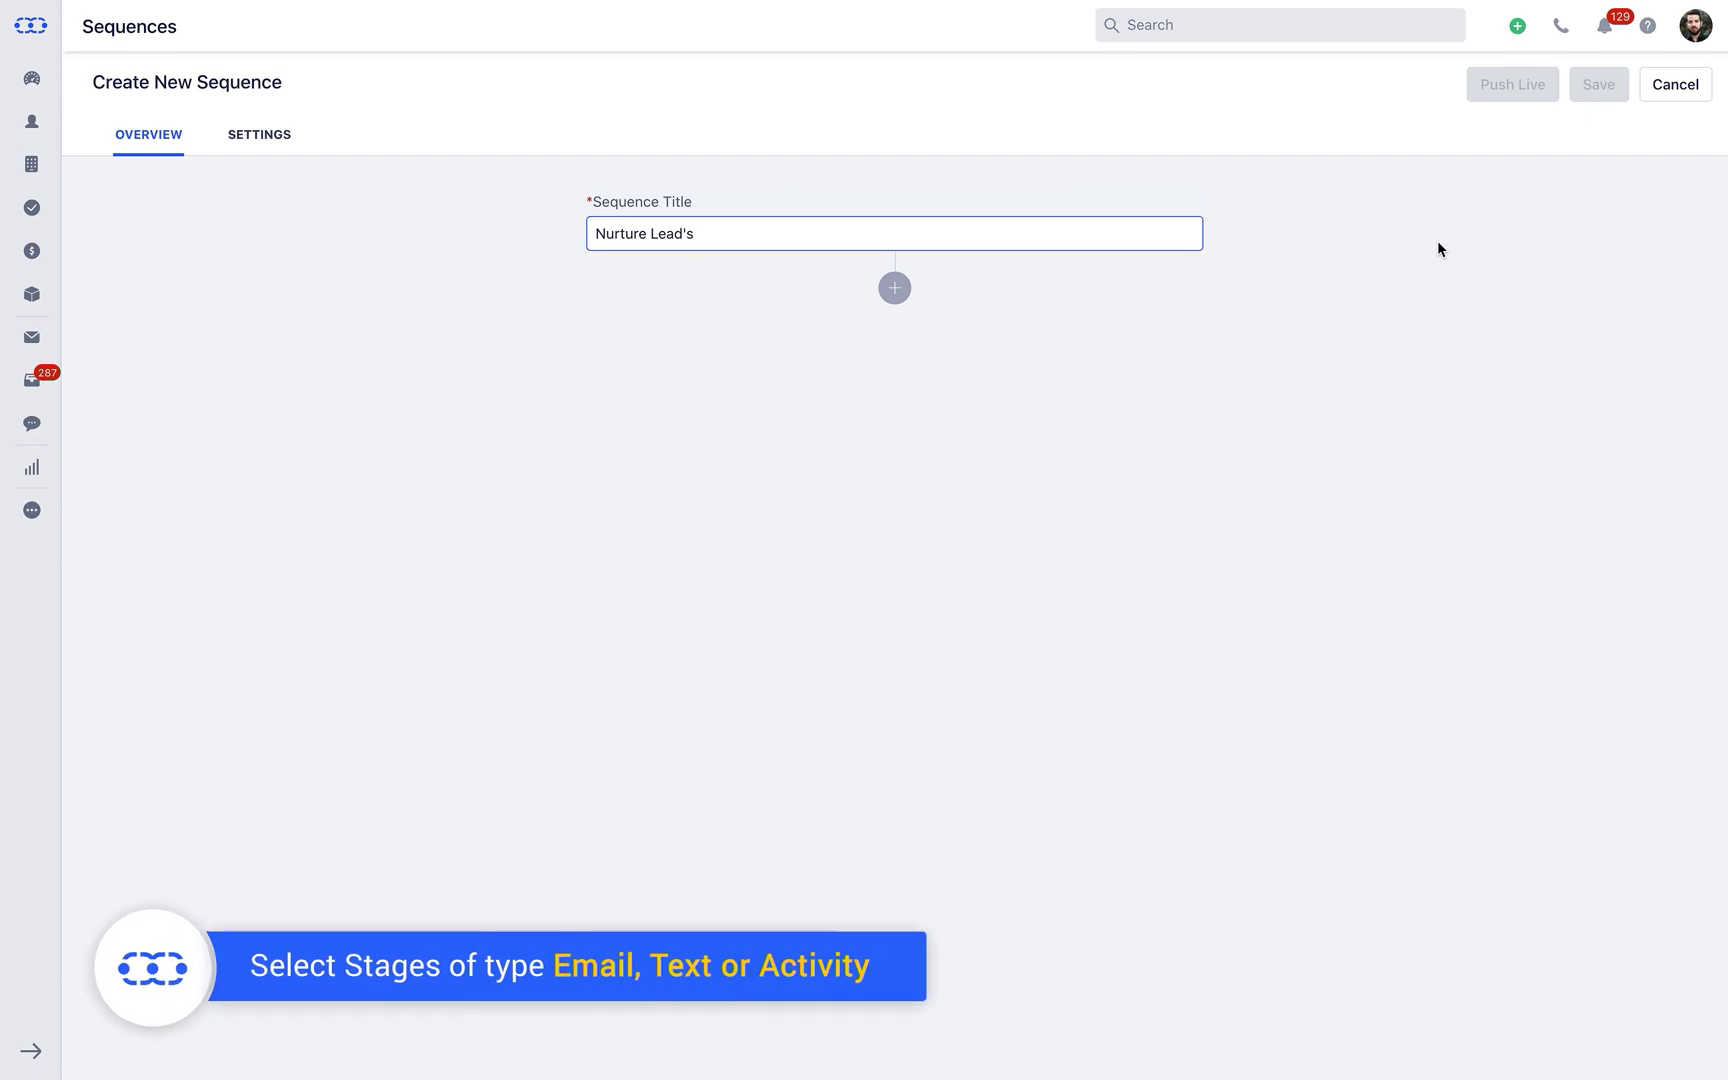
pyautogui.click(1438, 247)
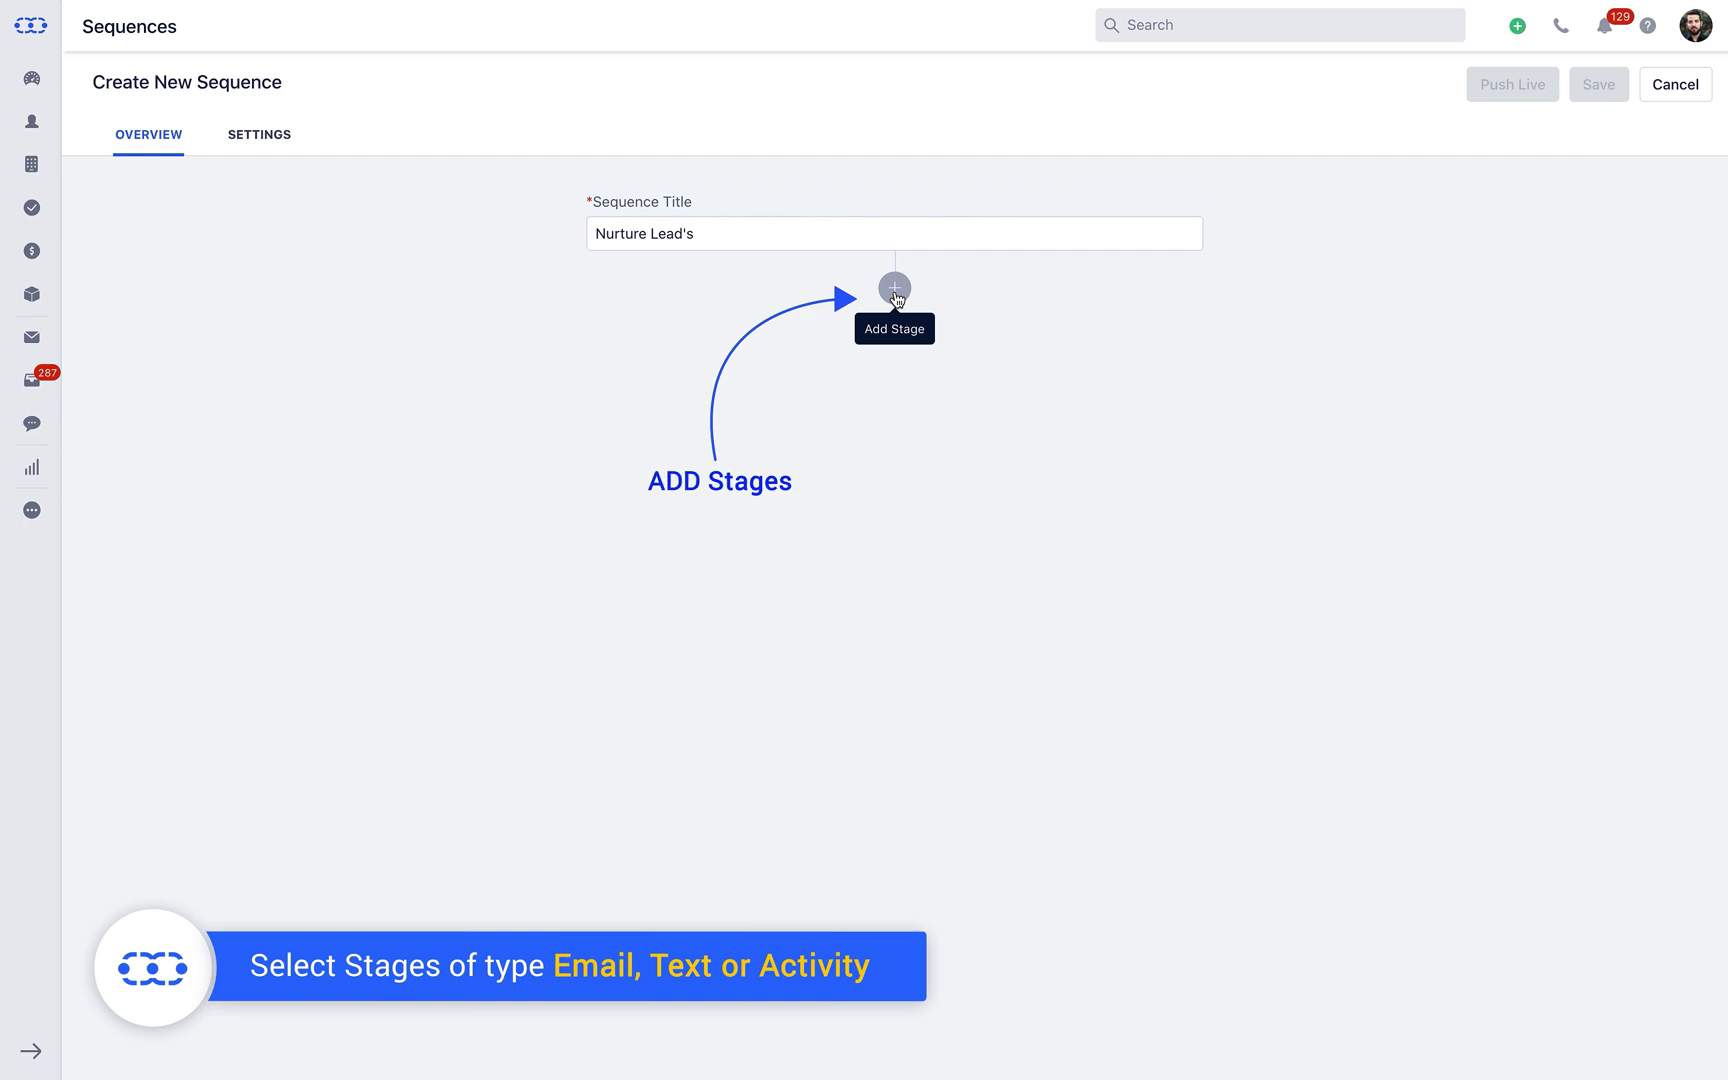
# - Add stage 1 as a Manual Text using the Nurture Sequence 'Order Received' template, and save it
pyautogui.click(894, 293)
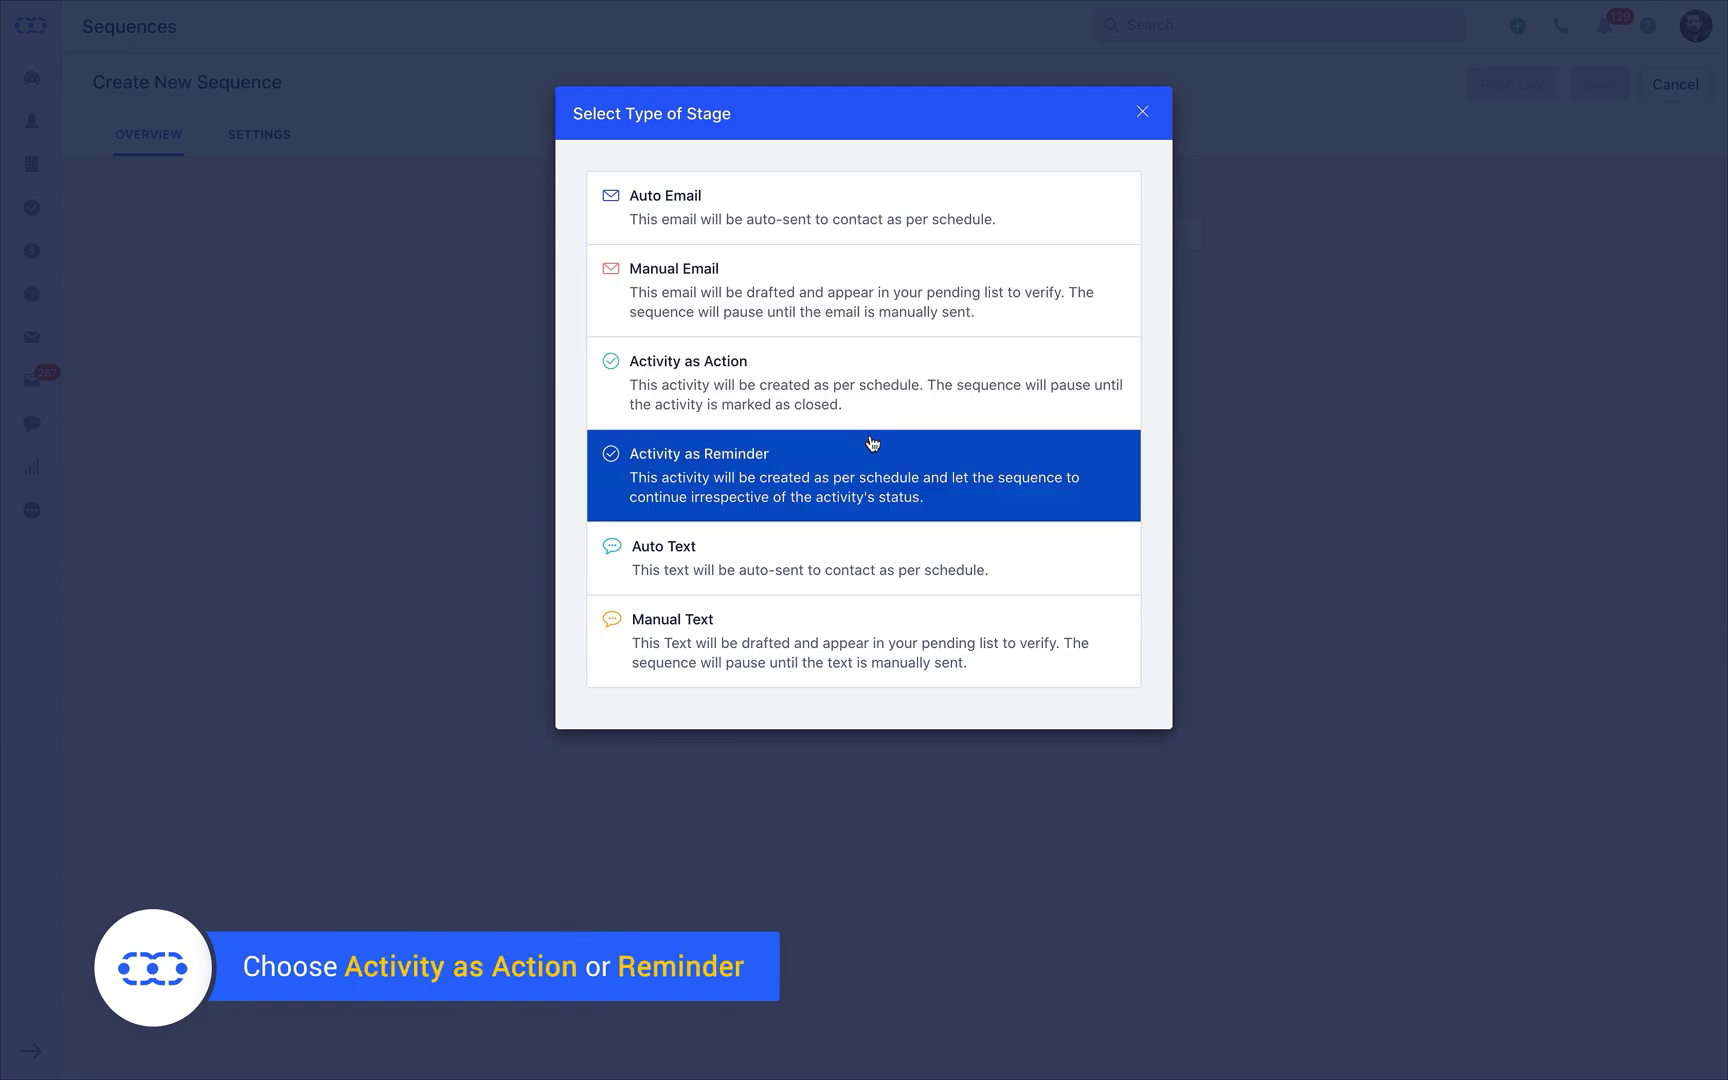
pyautogui.click(871, 623)
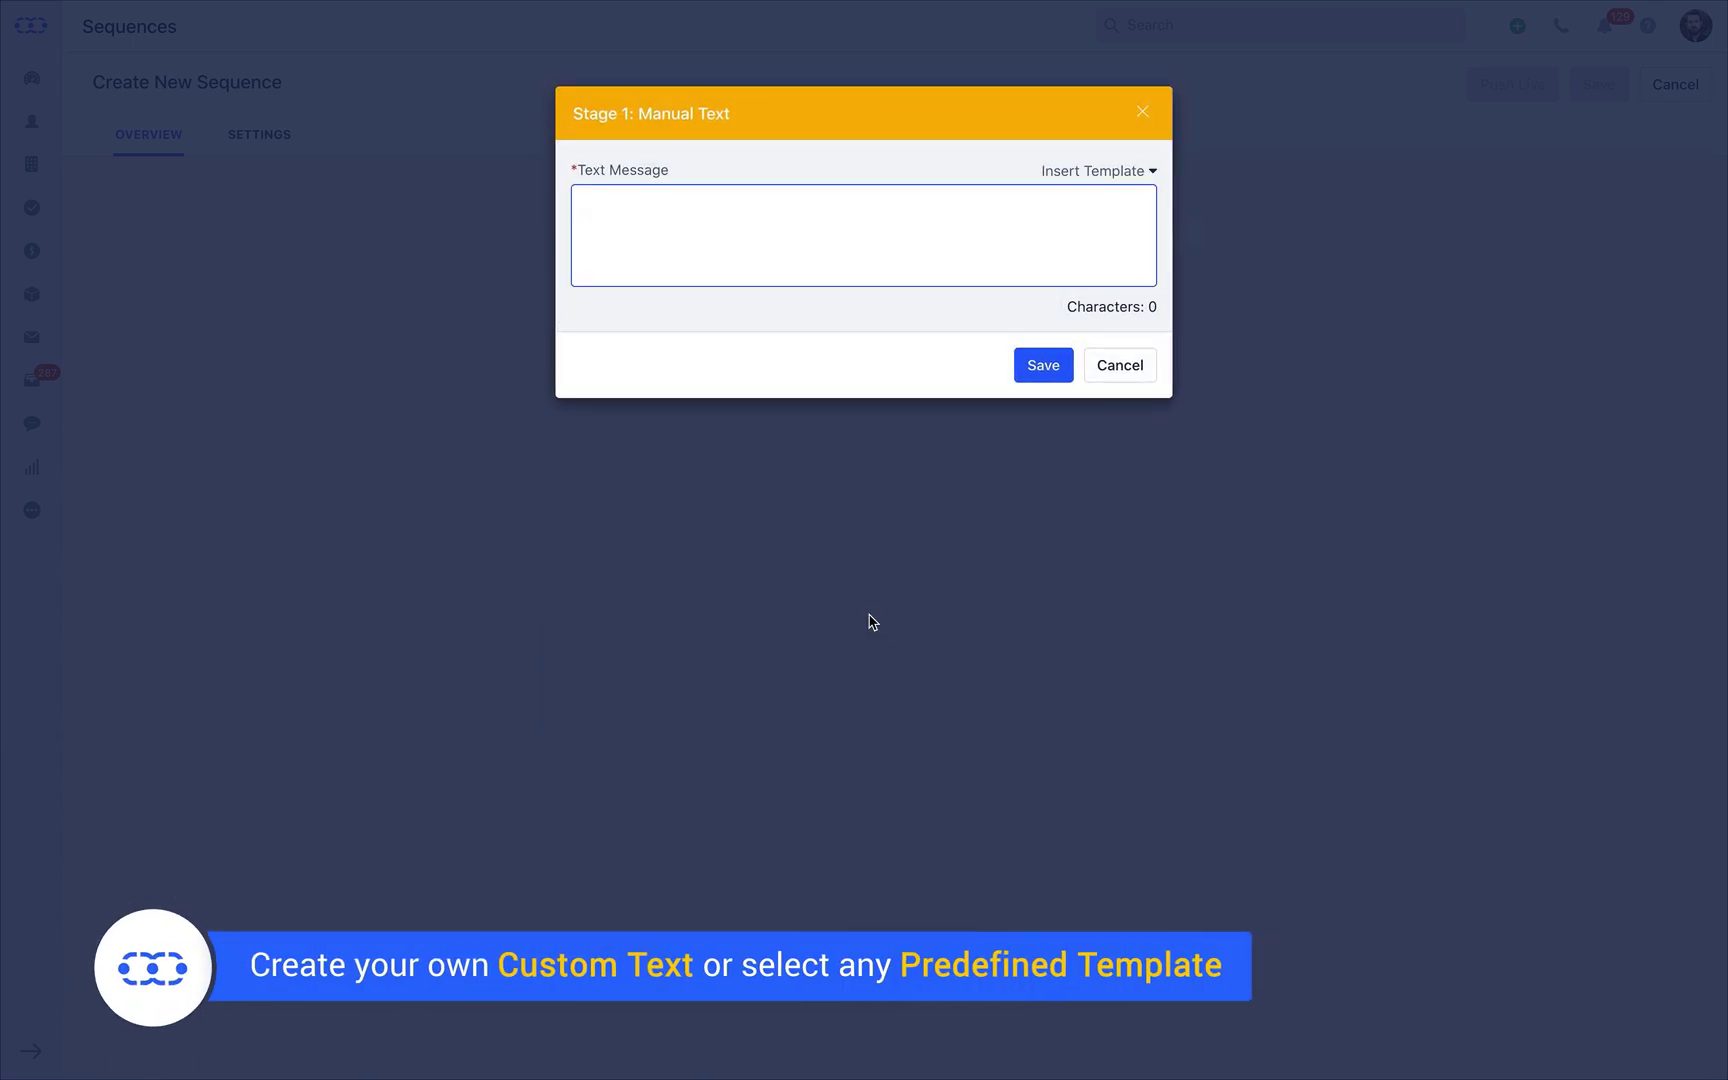
pyautogui.click(1105, 176)
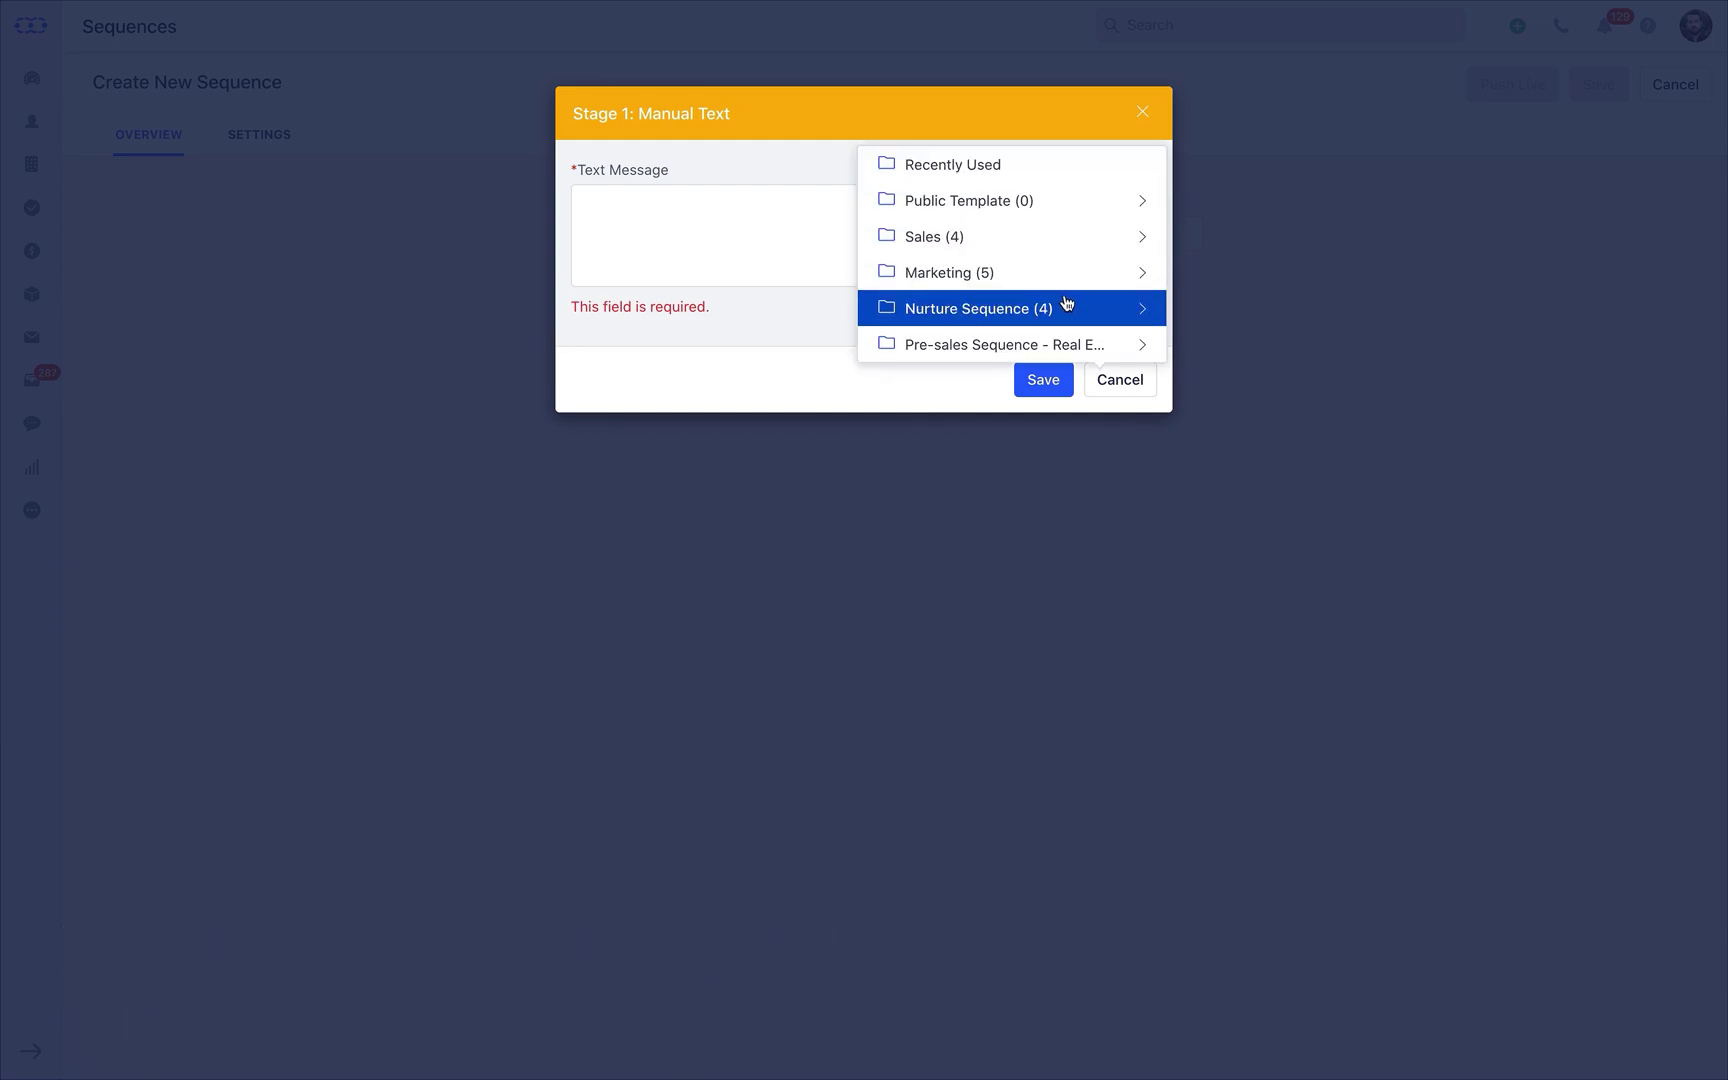
pyautogui.click(1069, 305)
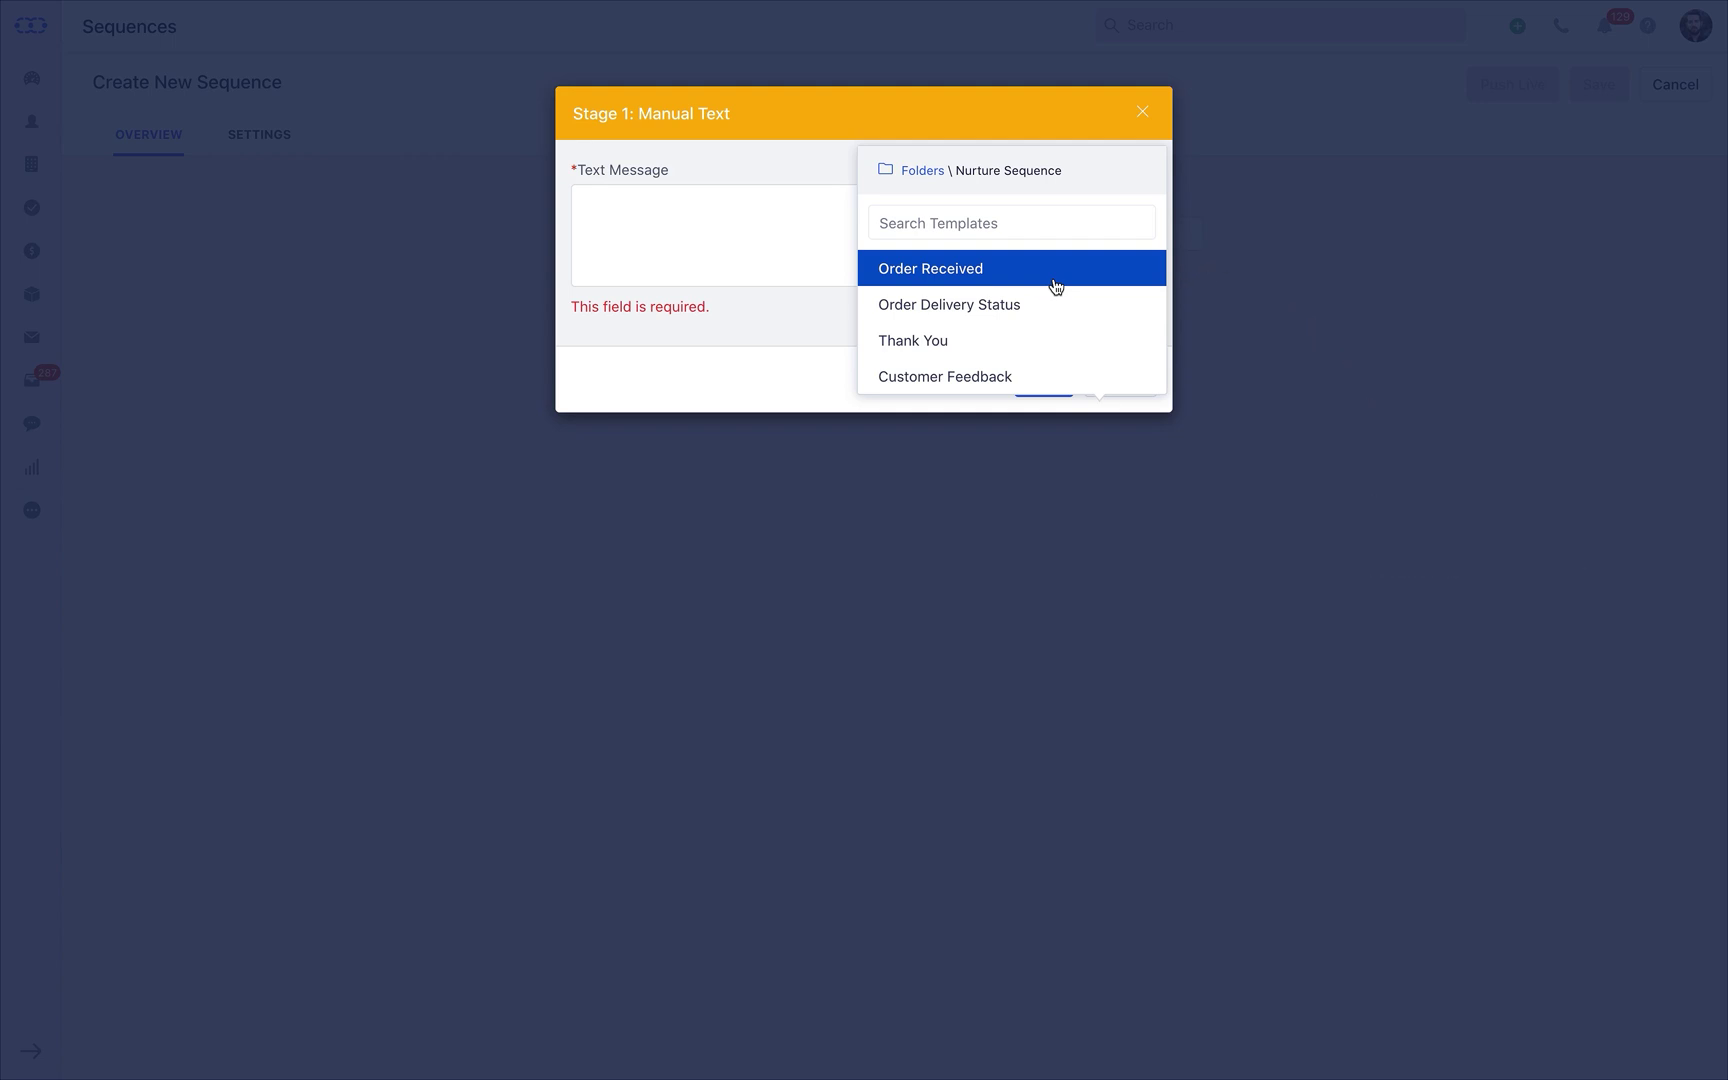
pyautogui.click(1056, 283)
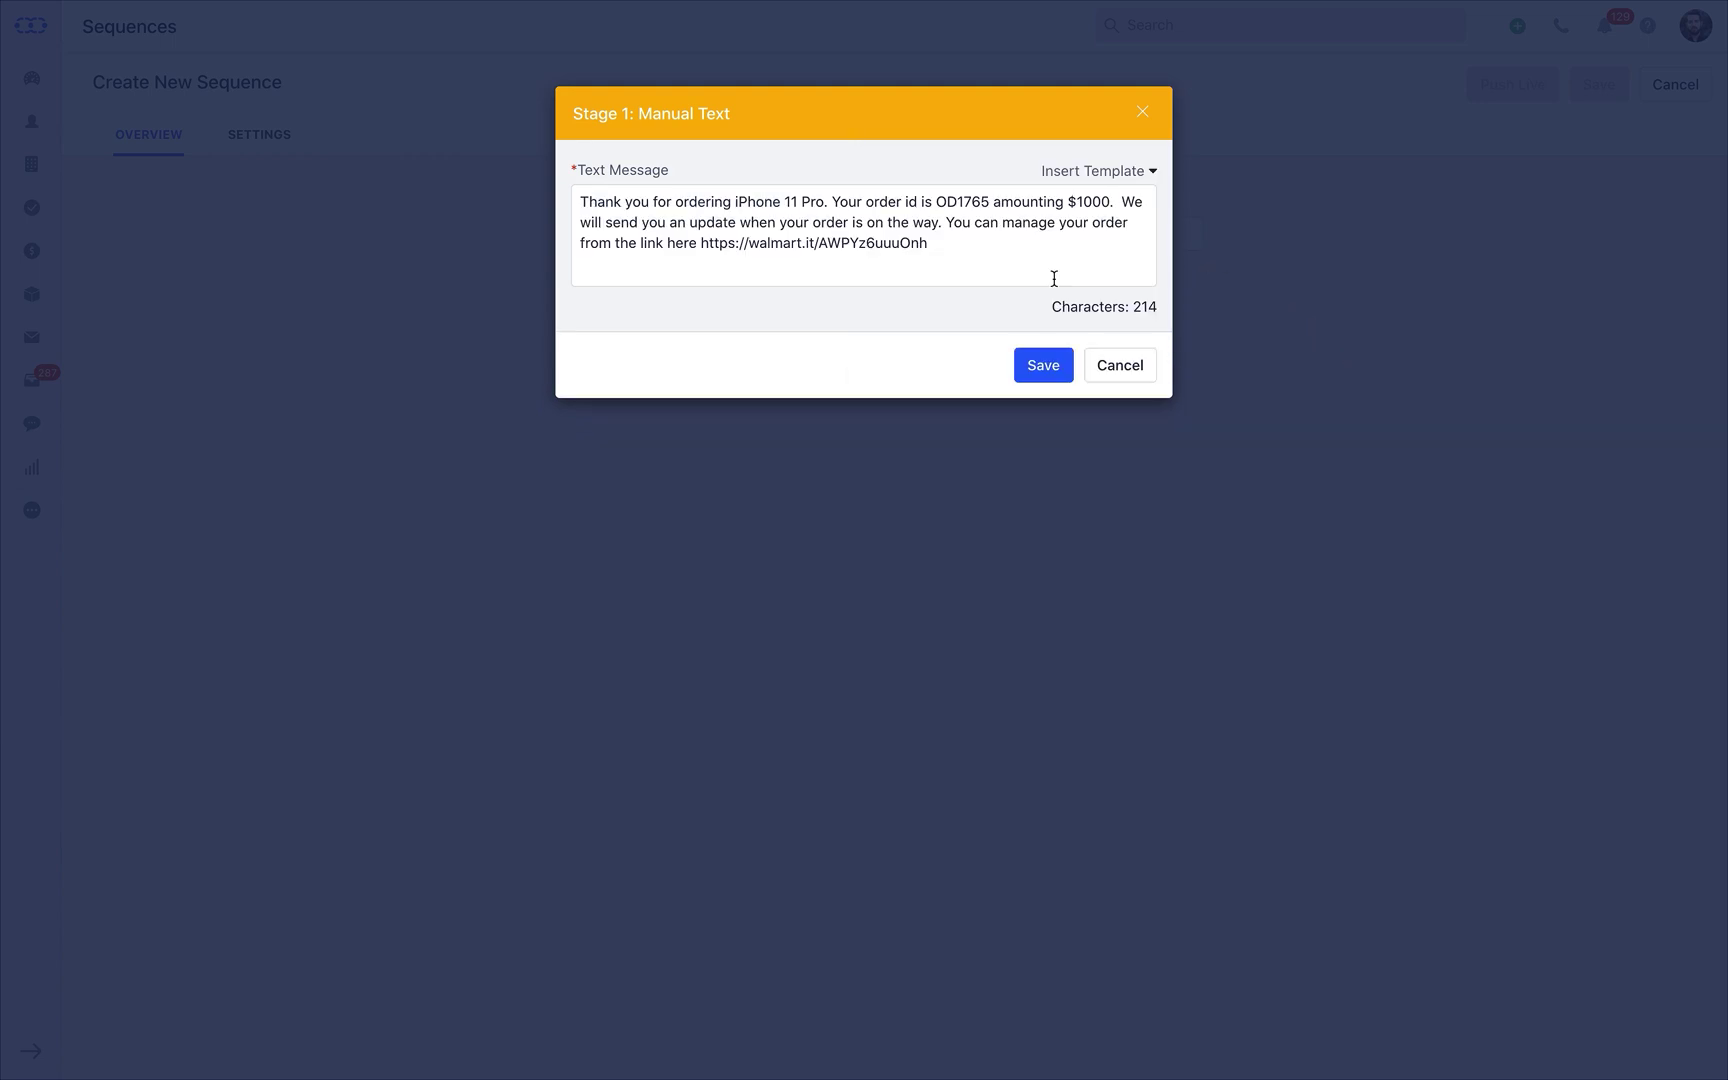
pyautogui.click(1040, 364)
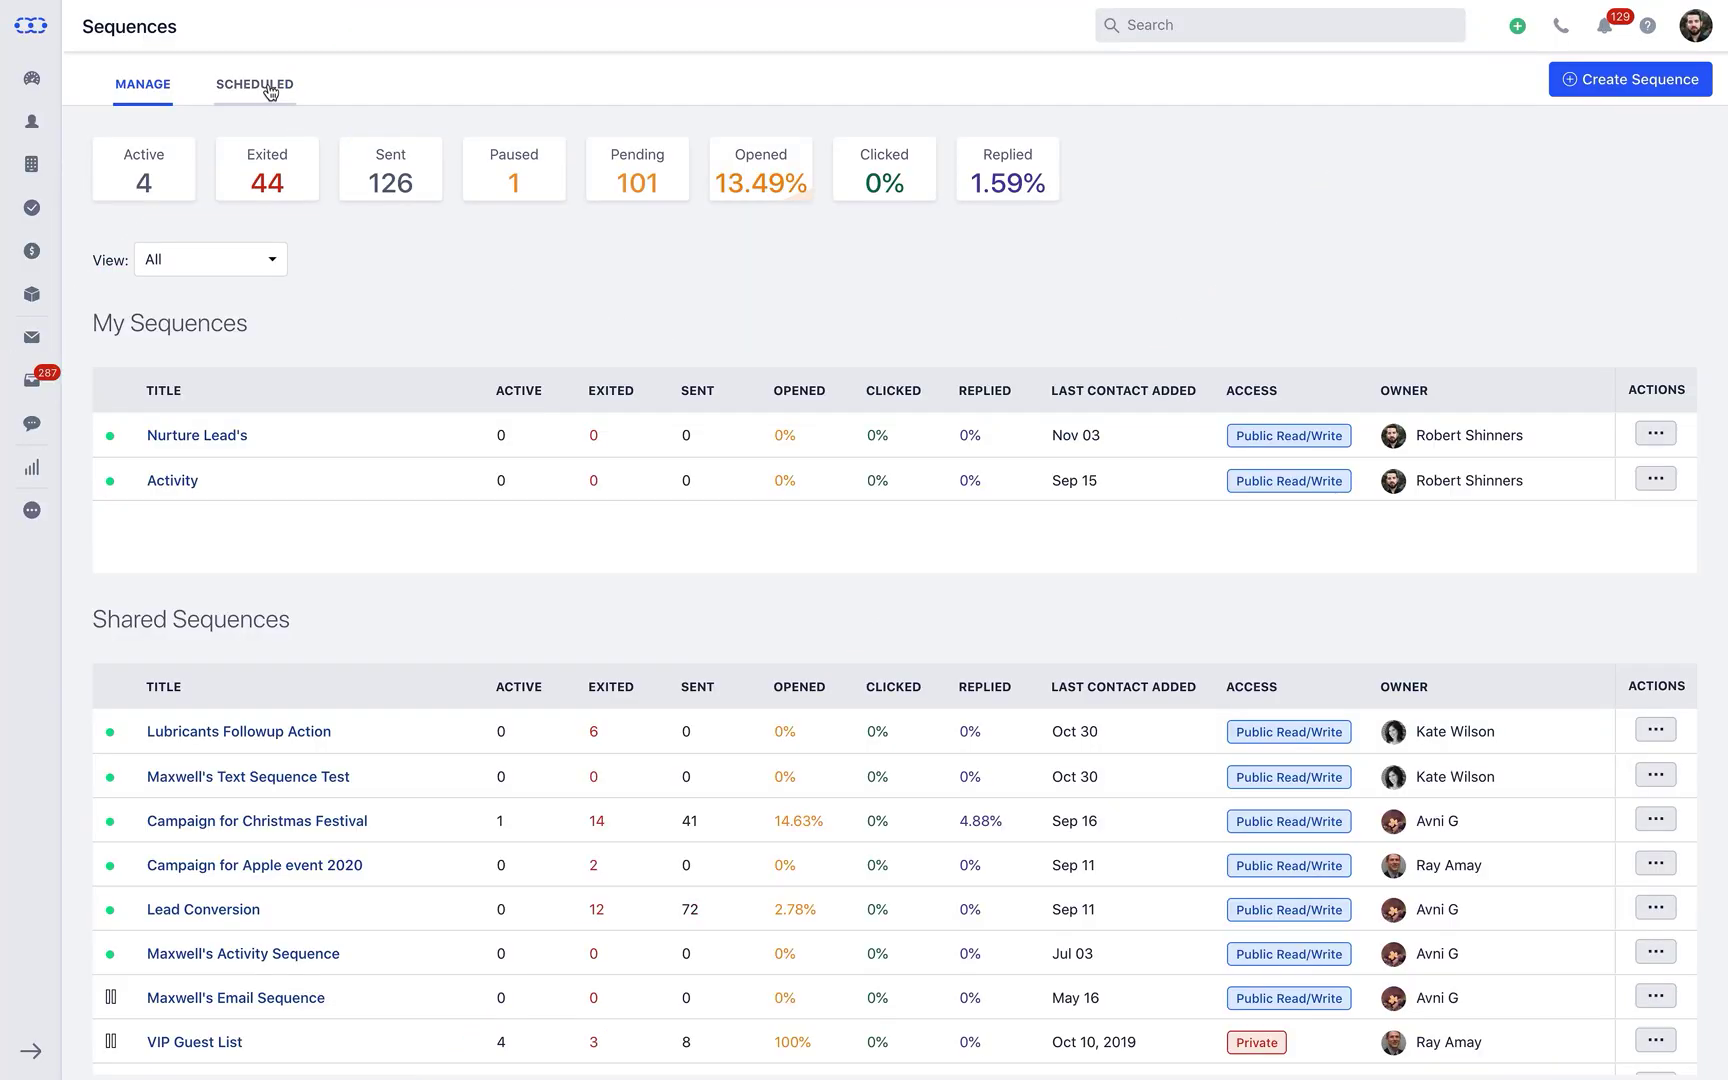
# - Send the pending Nurture Lead's text immediately from the Scheduled Texts list
pyautogui.click(270, 86)
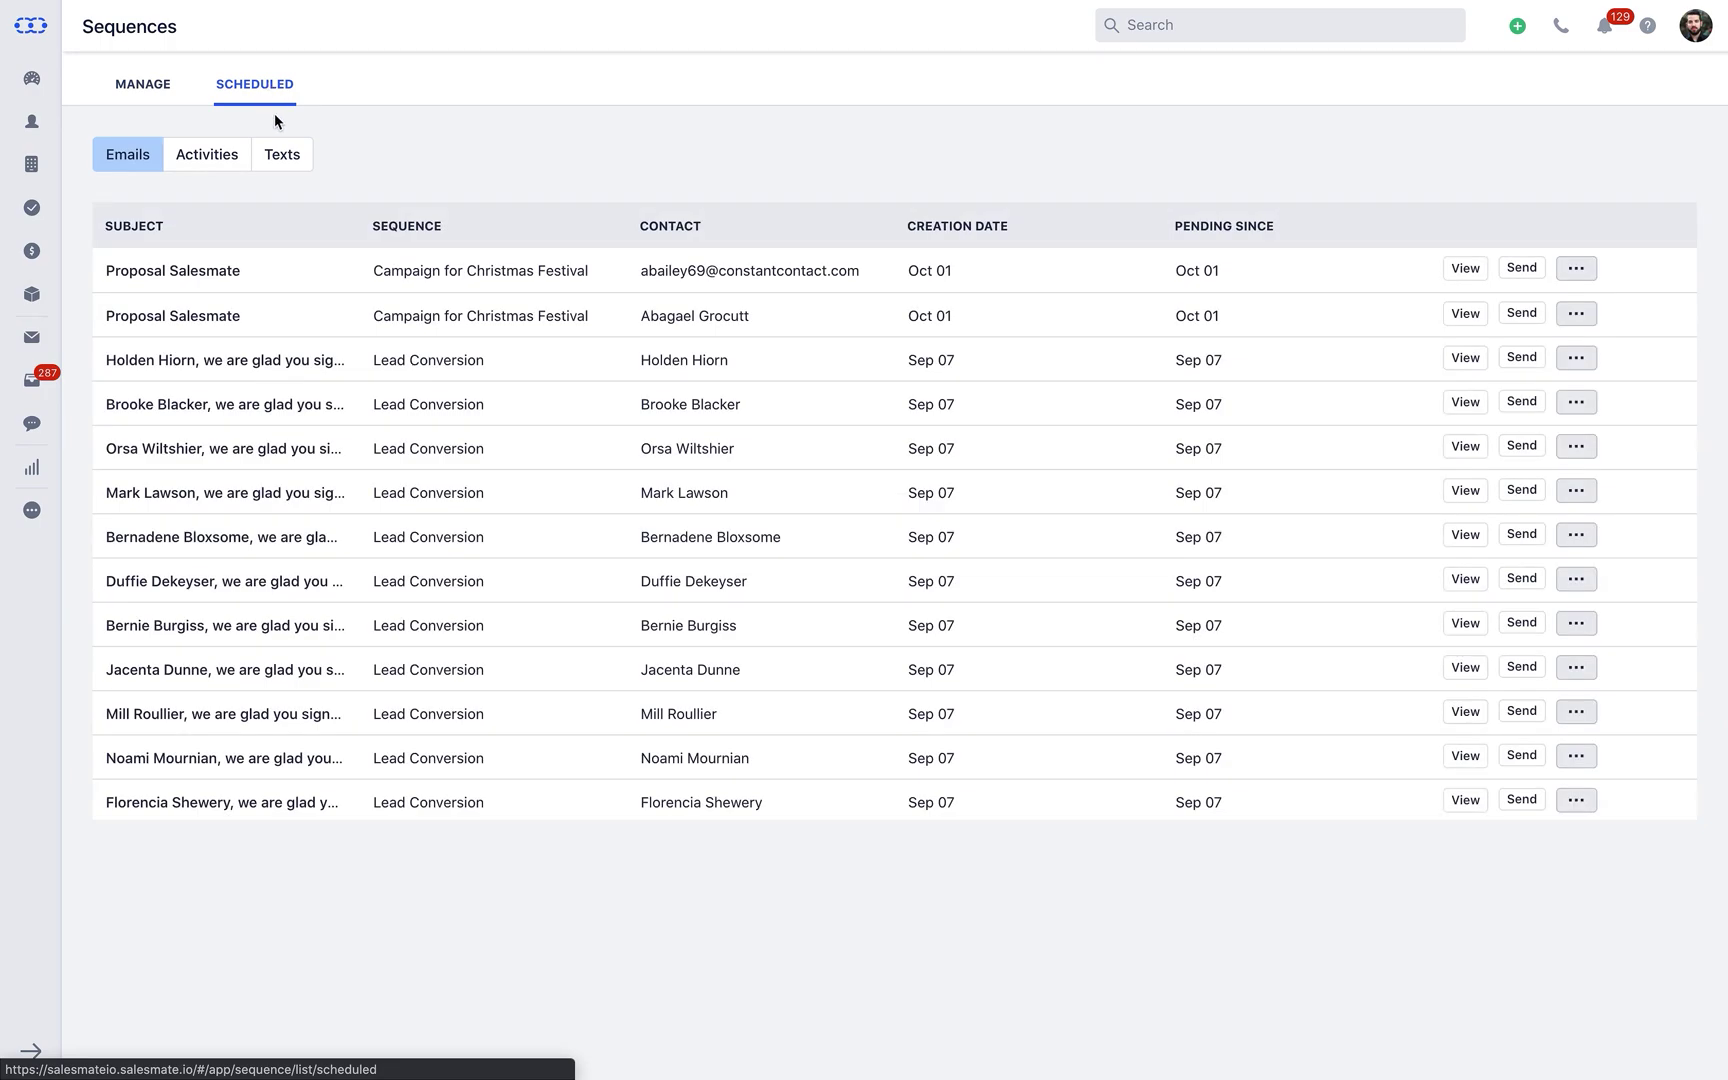
pyautogui.click(280, 156)
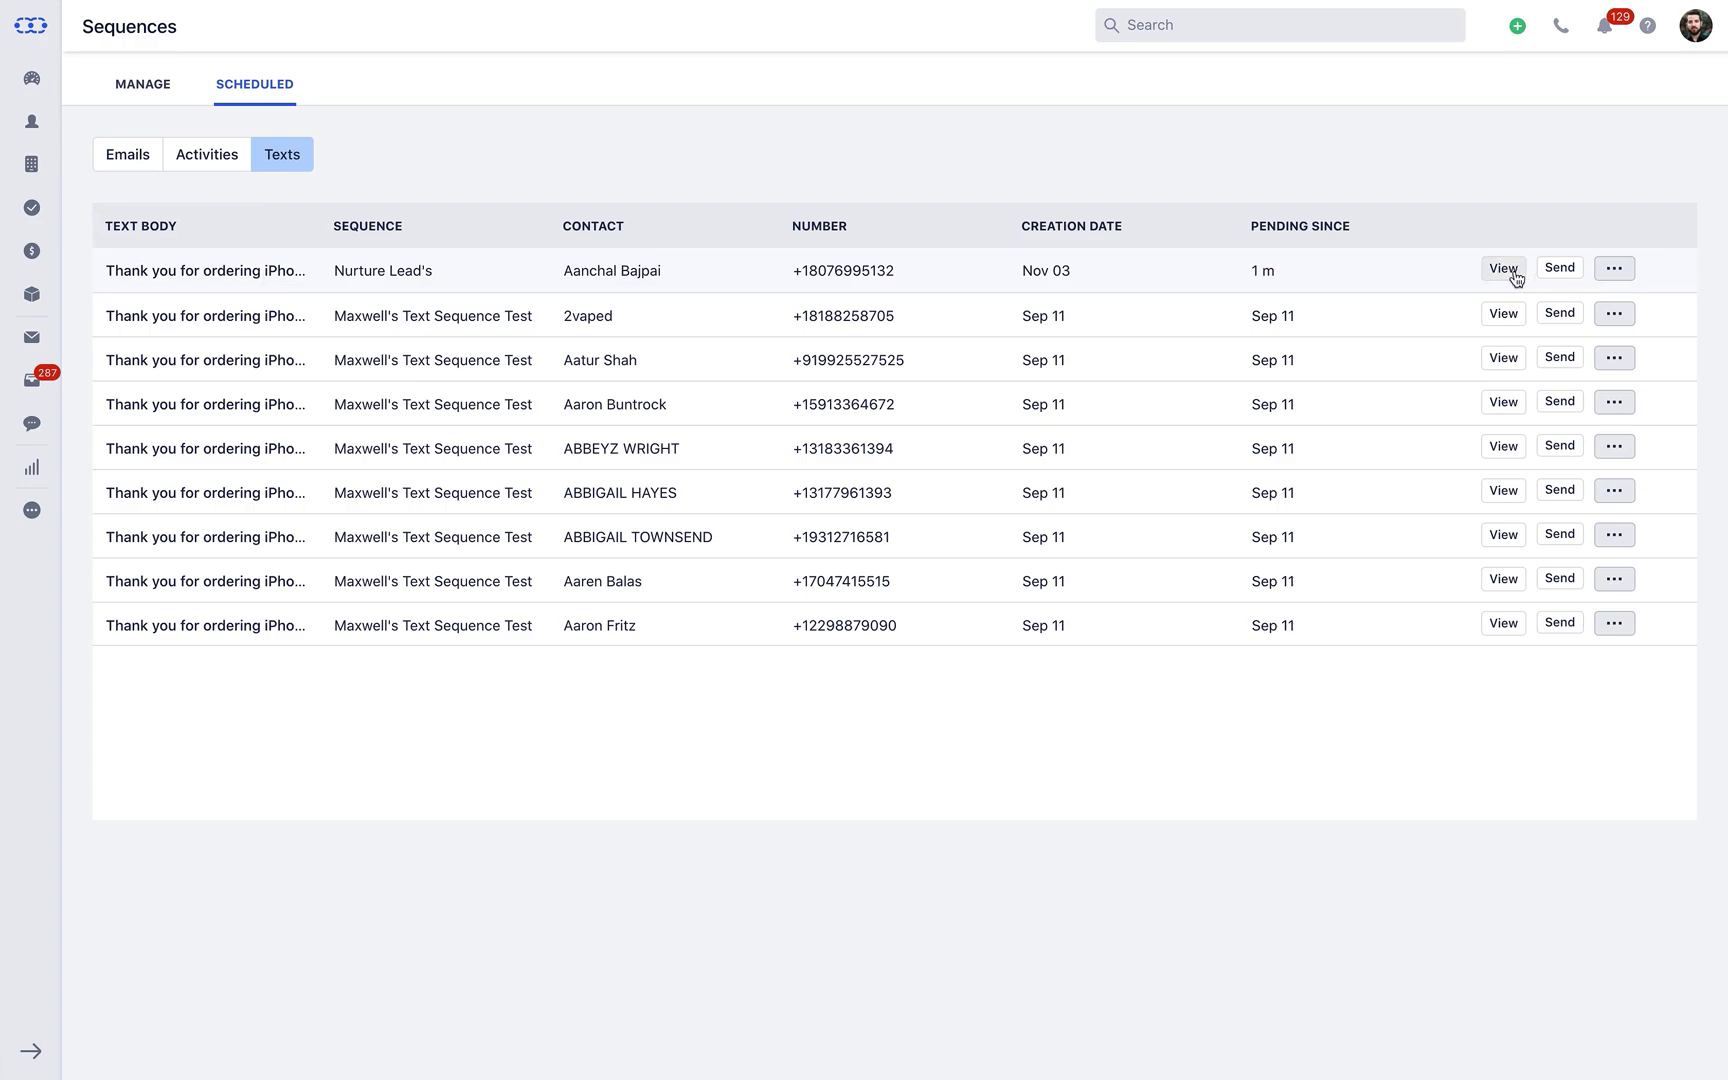
pyautogui.click(1616, 273)
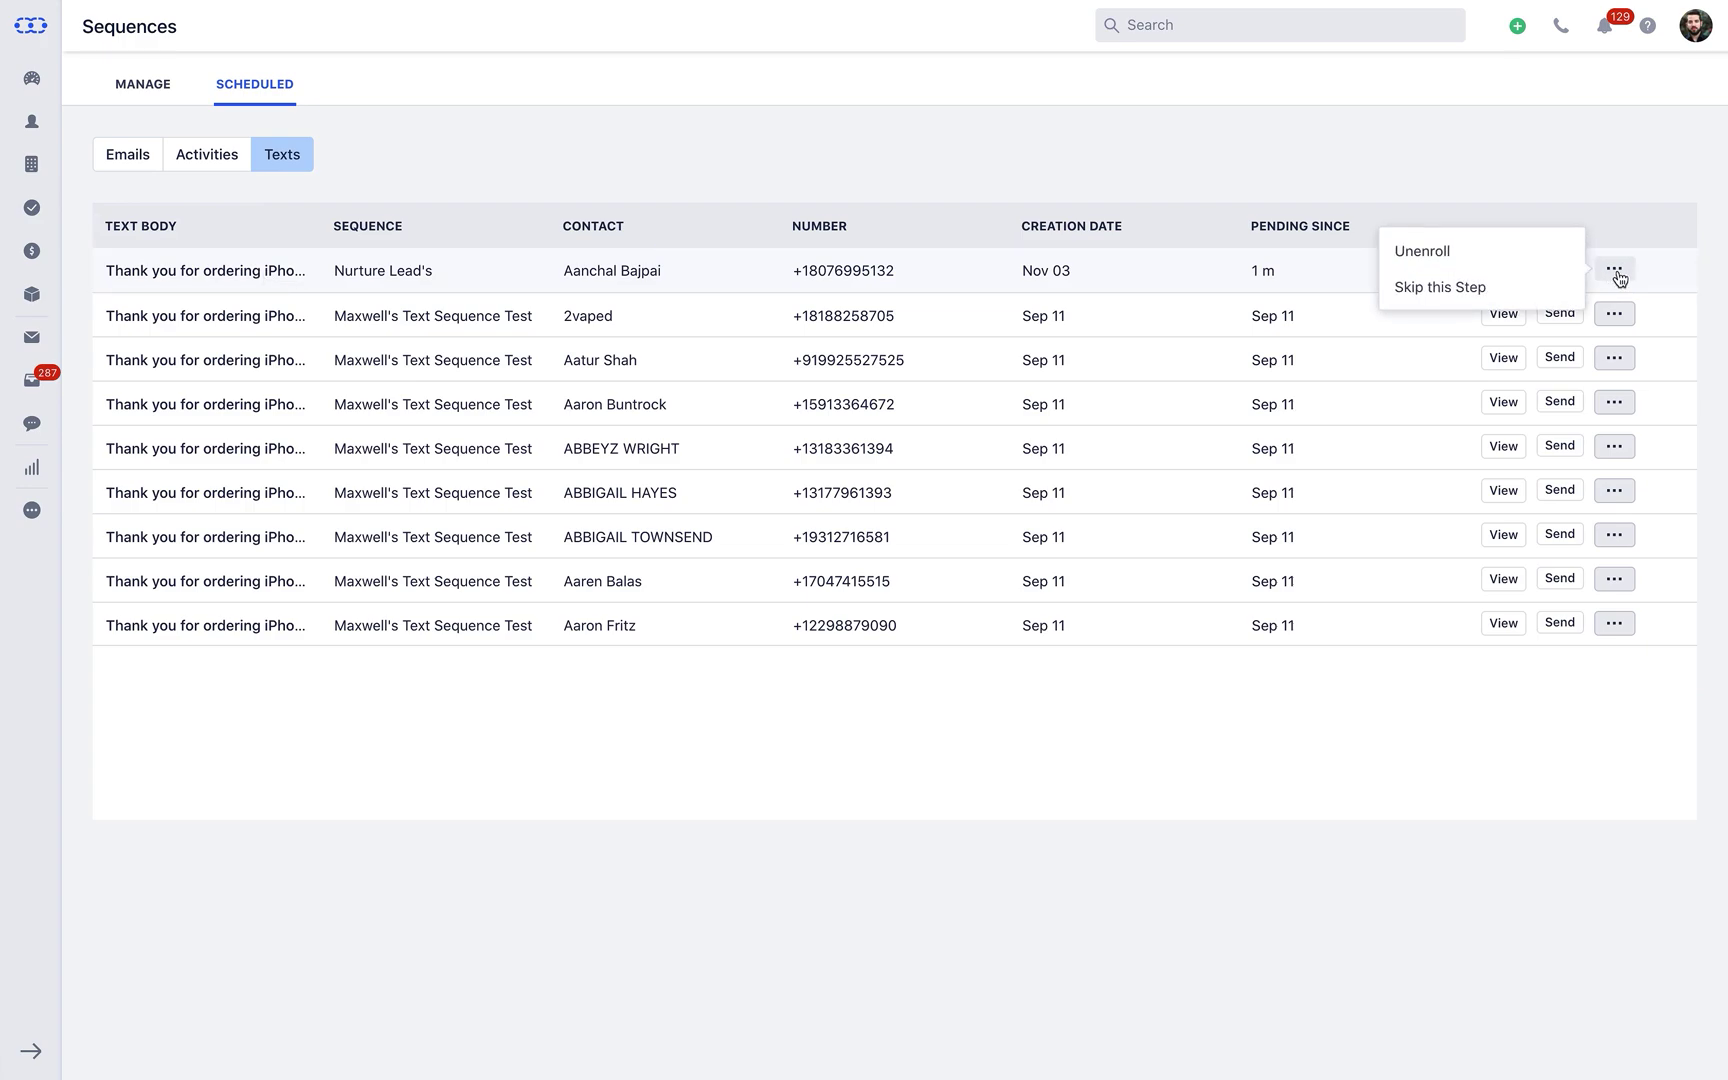
pyautogui.click(1616, 272)
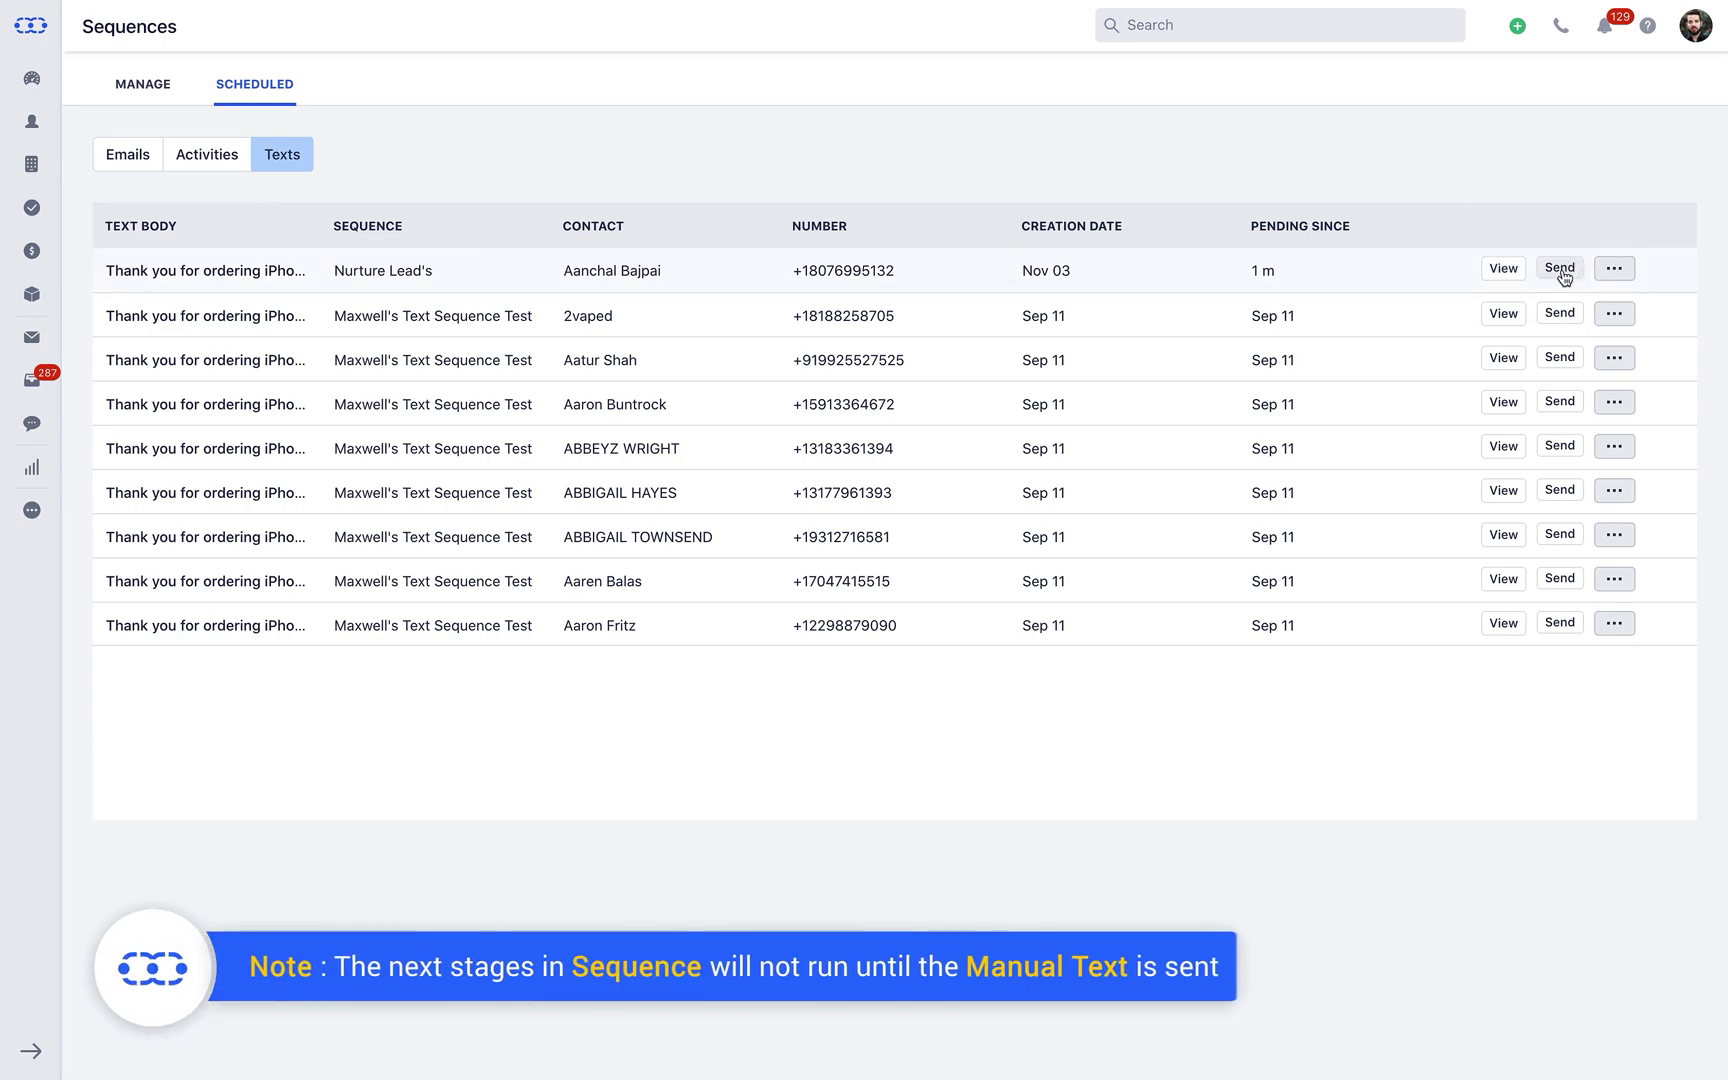
pyautogui.click(1560, 269)
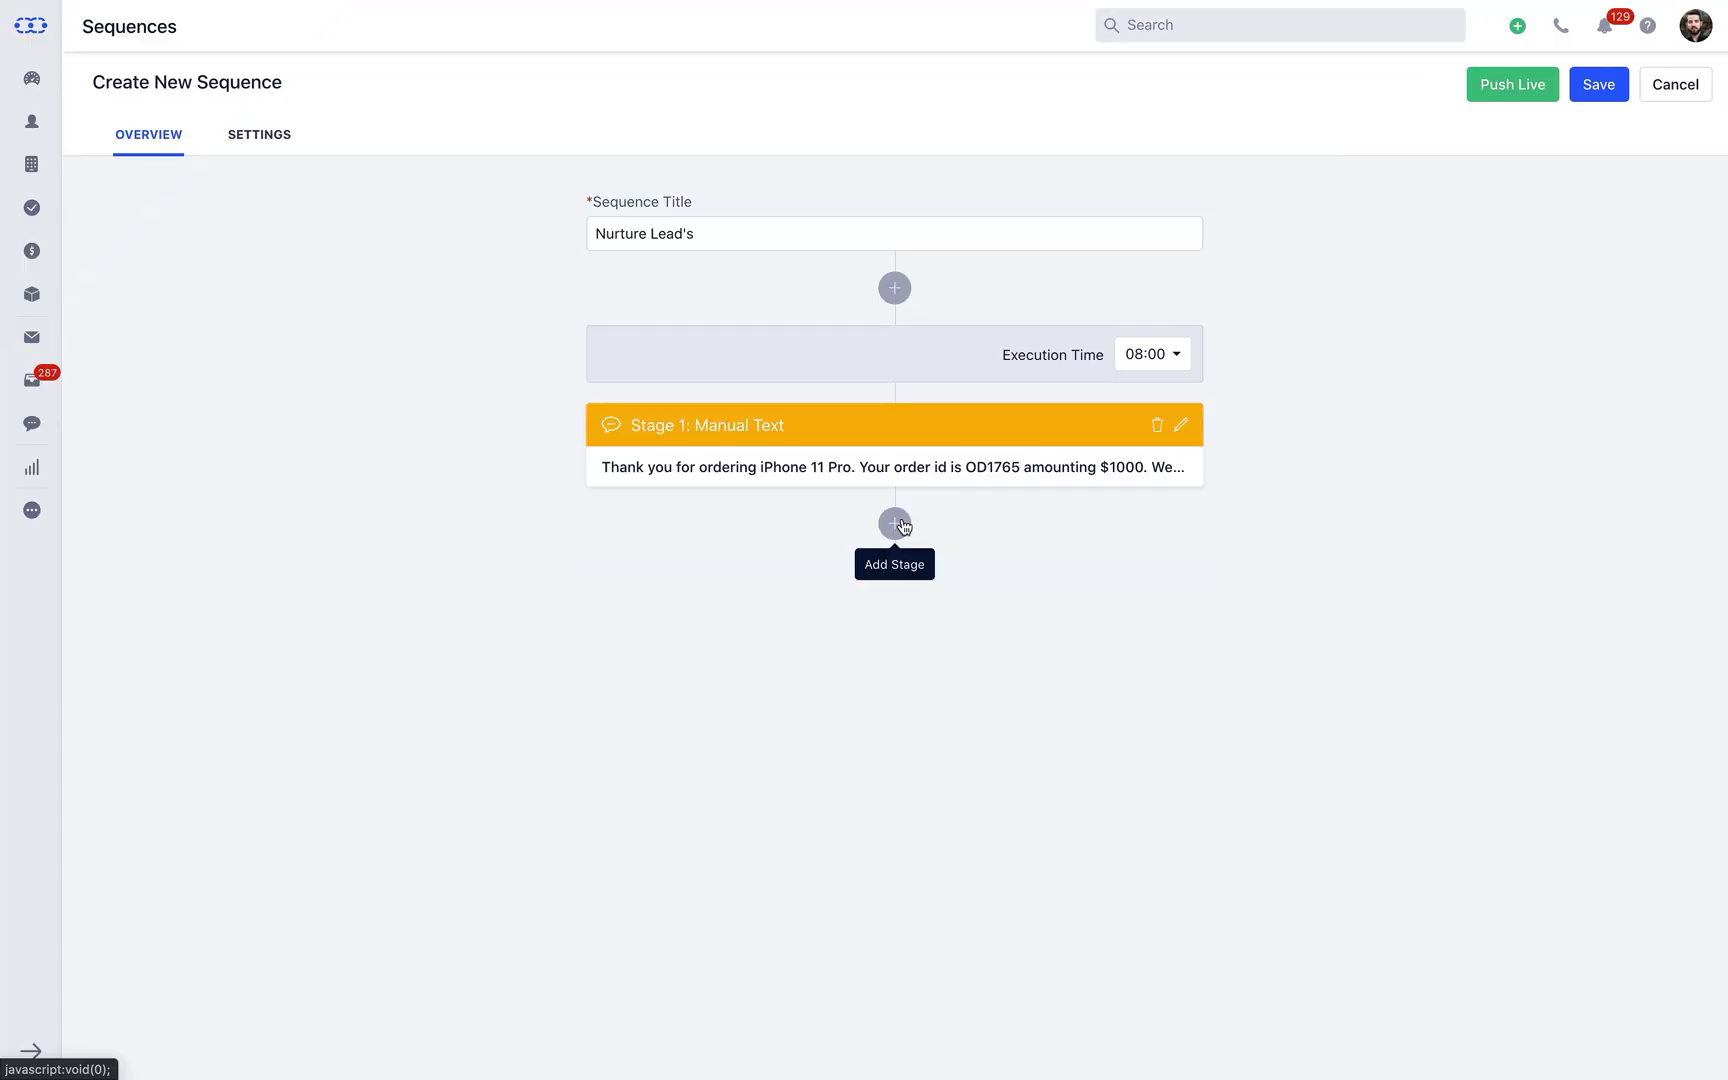
# - Add stage 2 as an Auto Text using the Nurture Sequence 'Order Delivery Status' template
pyautogui.click(897, 524)
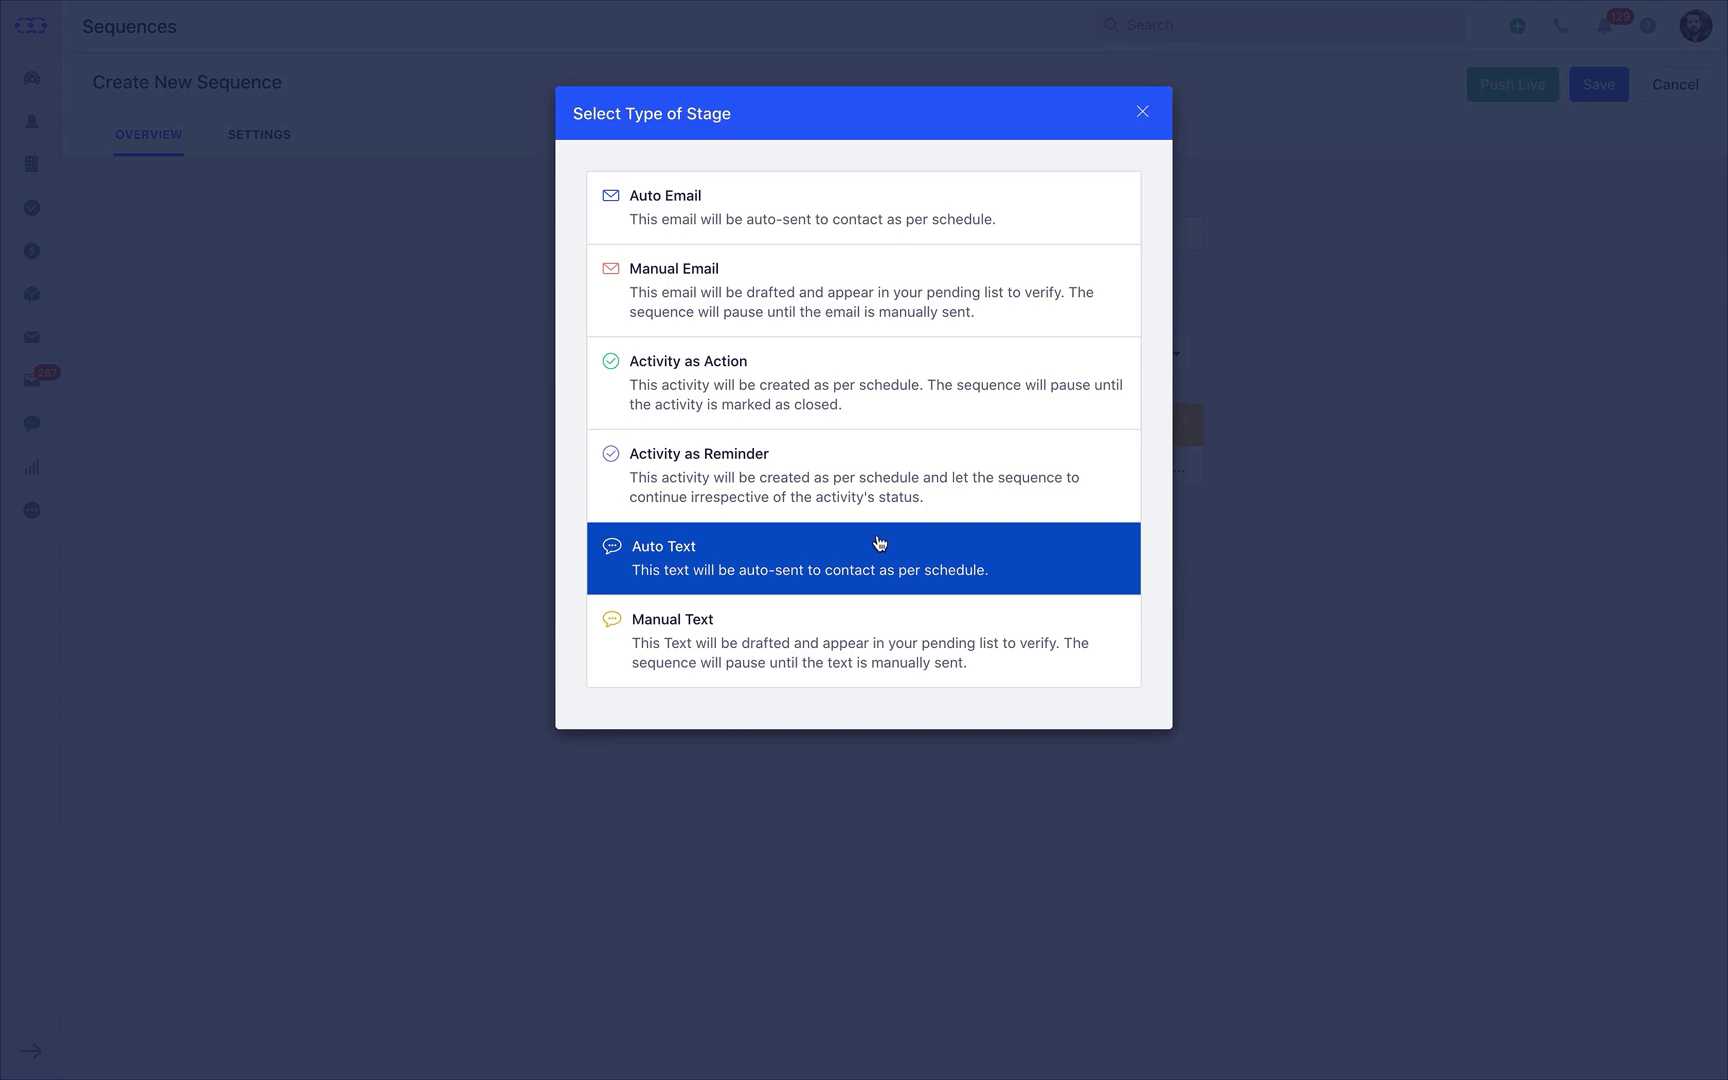
pyautogui.click(878, 544)
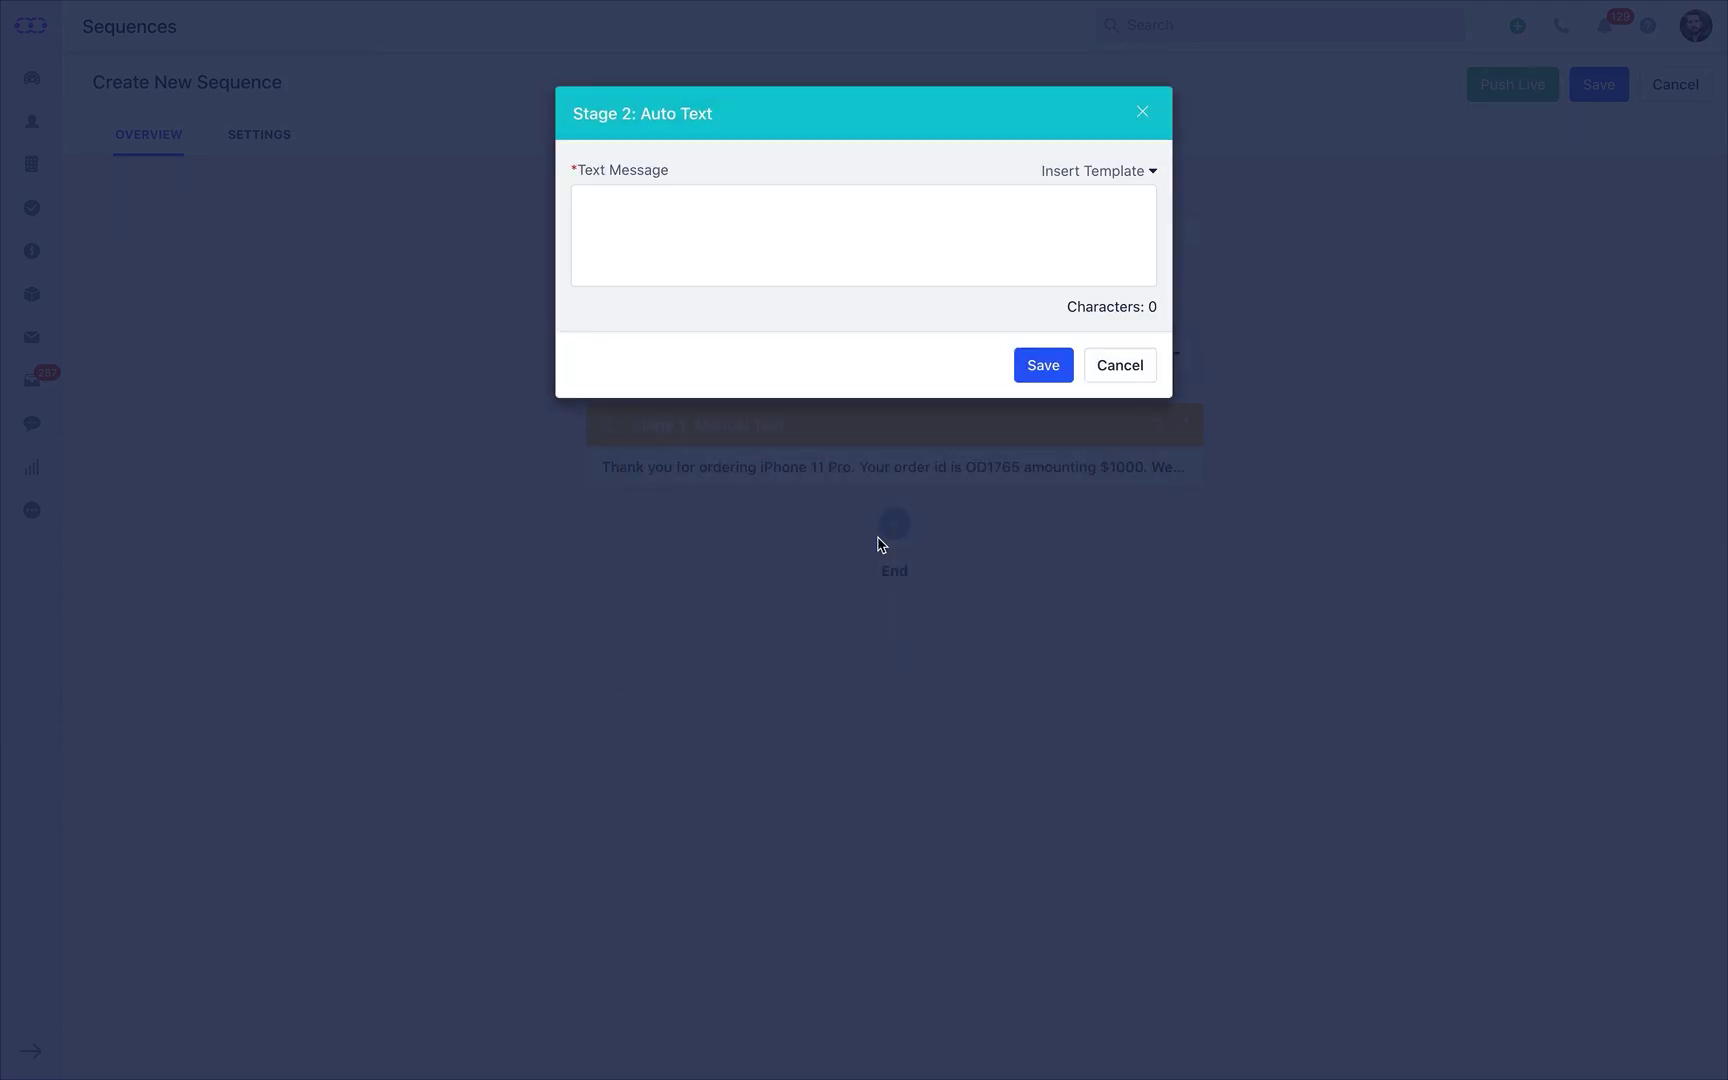
pyautogui.click(1089, 178)
pyautogui.click(1081, 309)
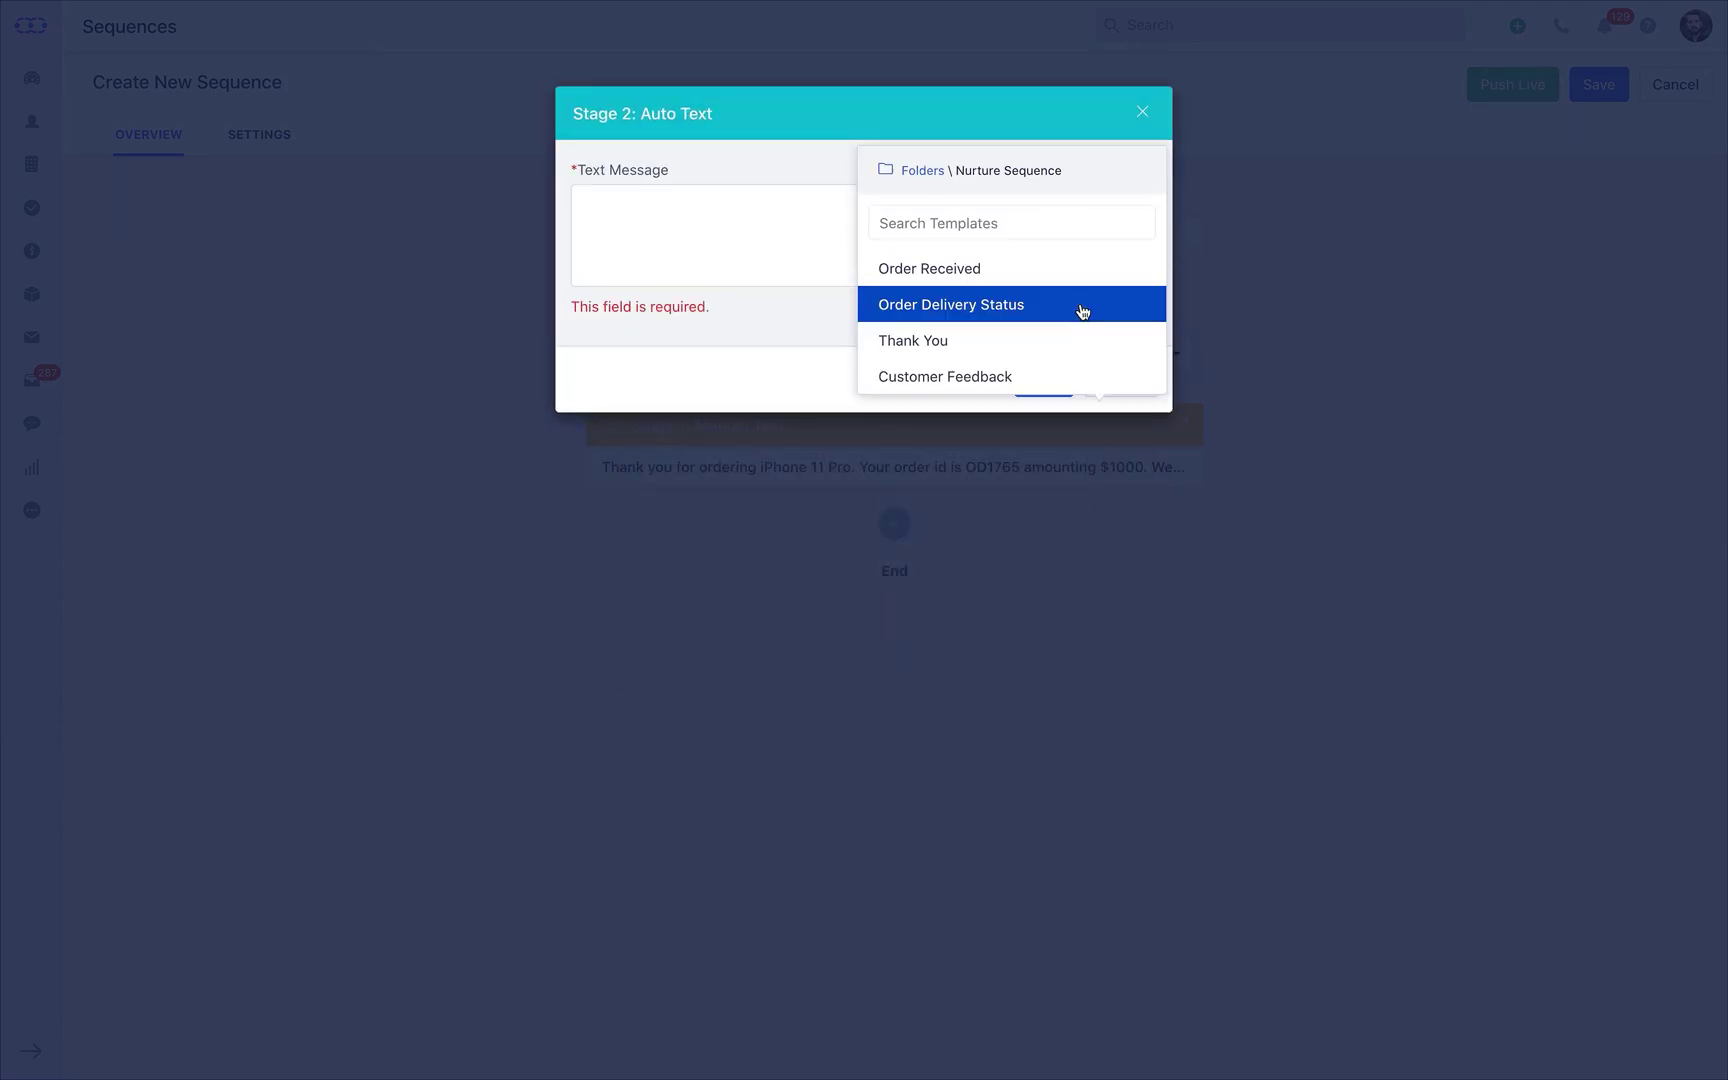
pyautogui.click(1082, 313)
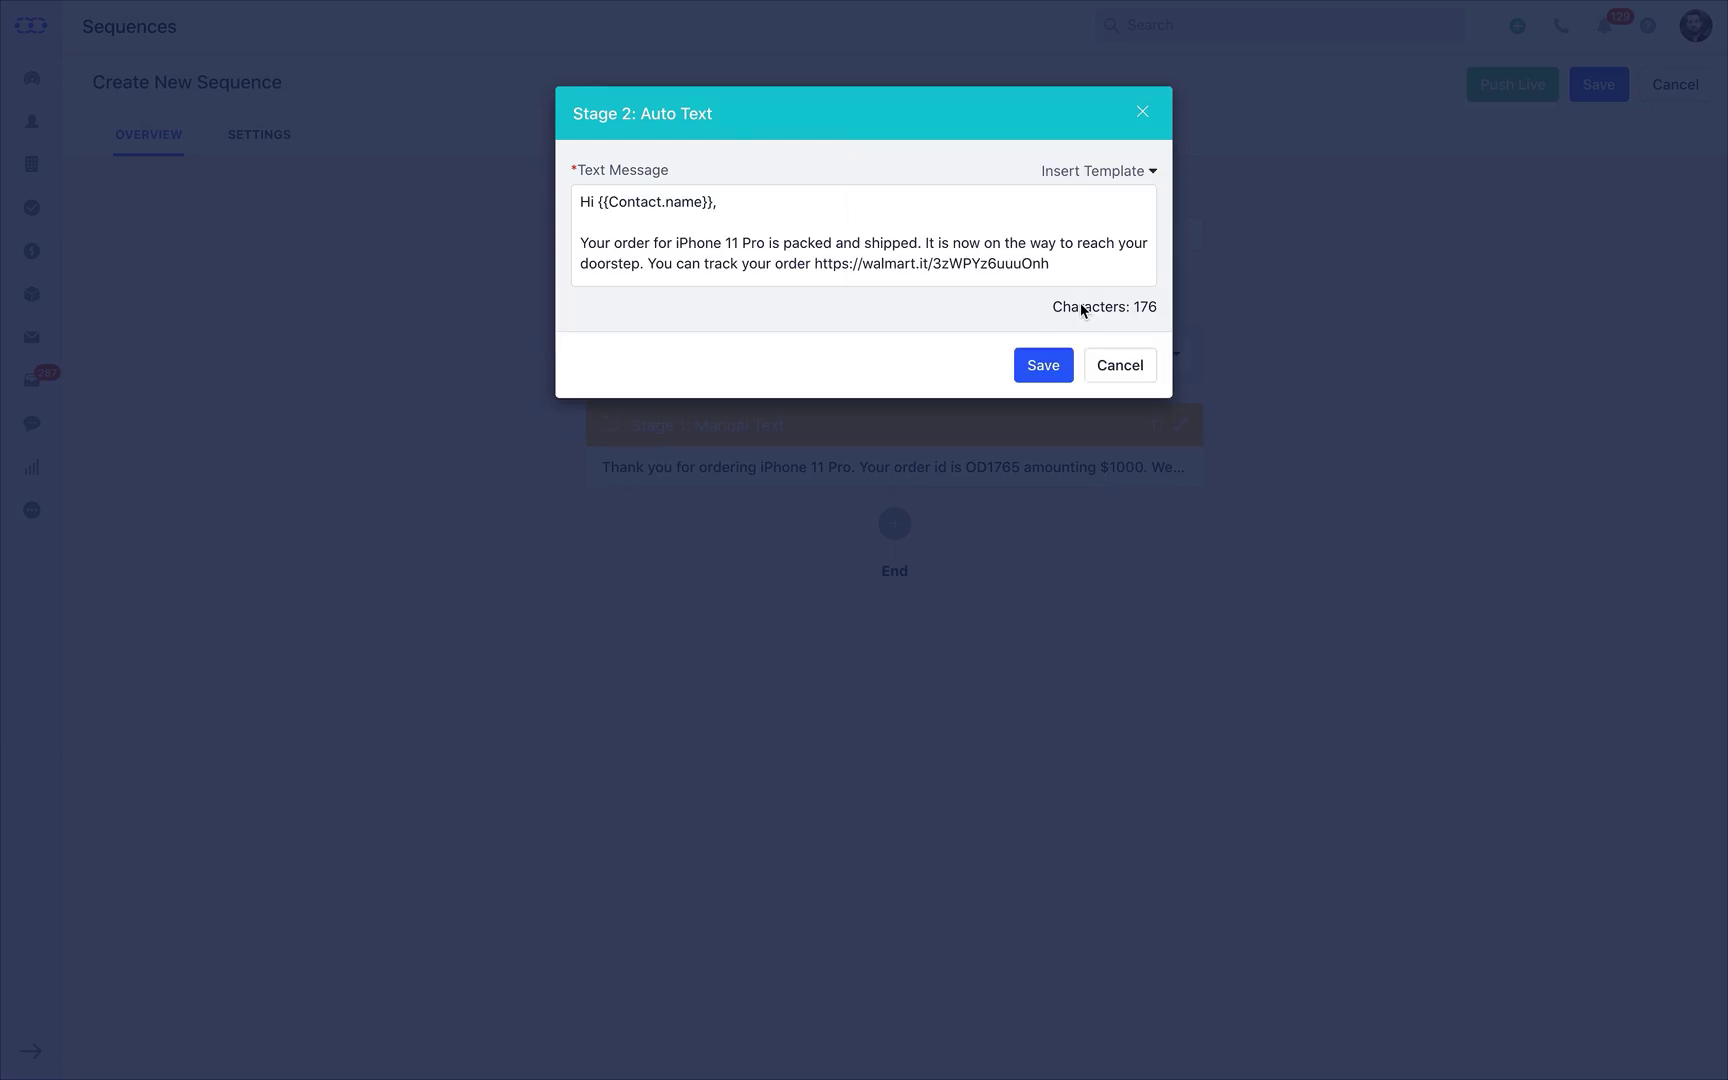
pyautogui.click(1036, 367)
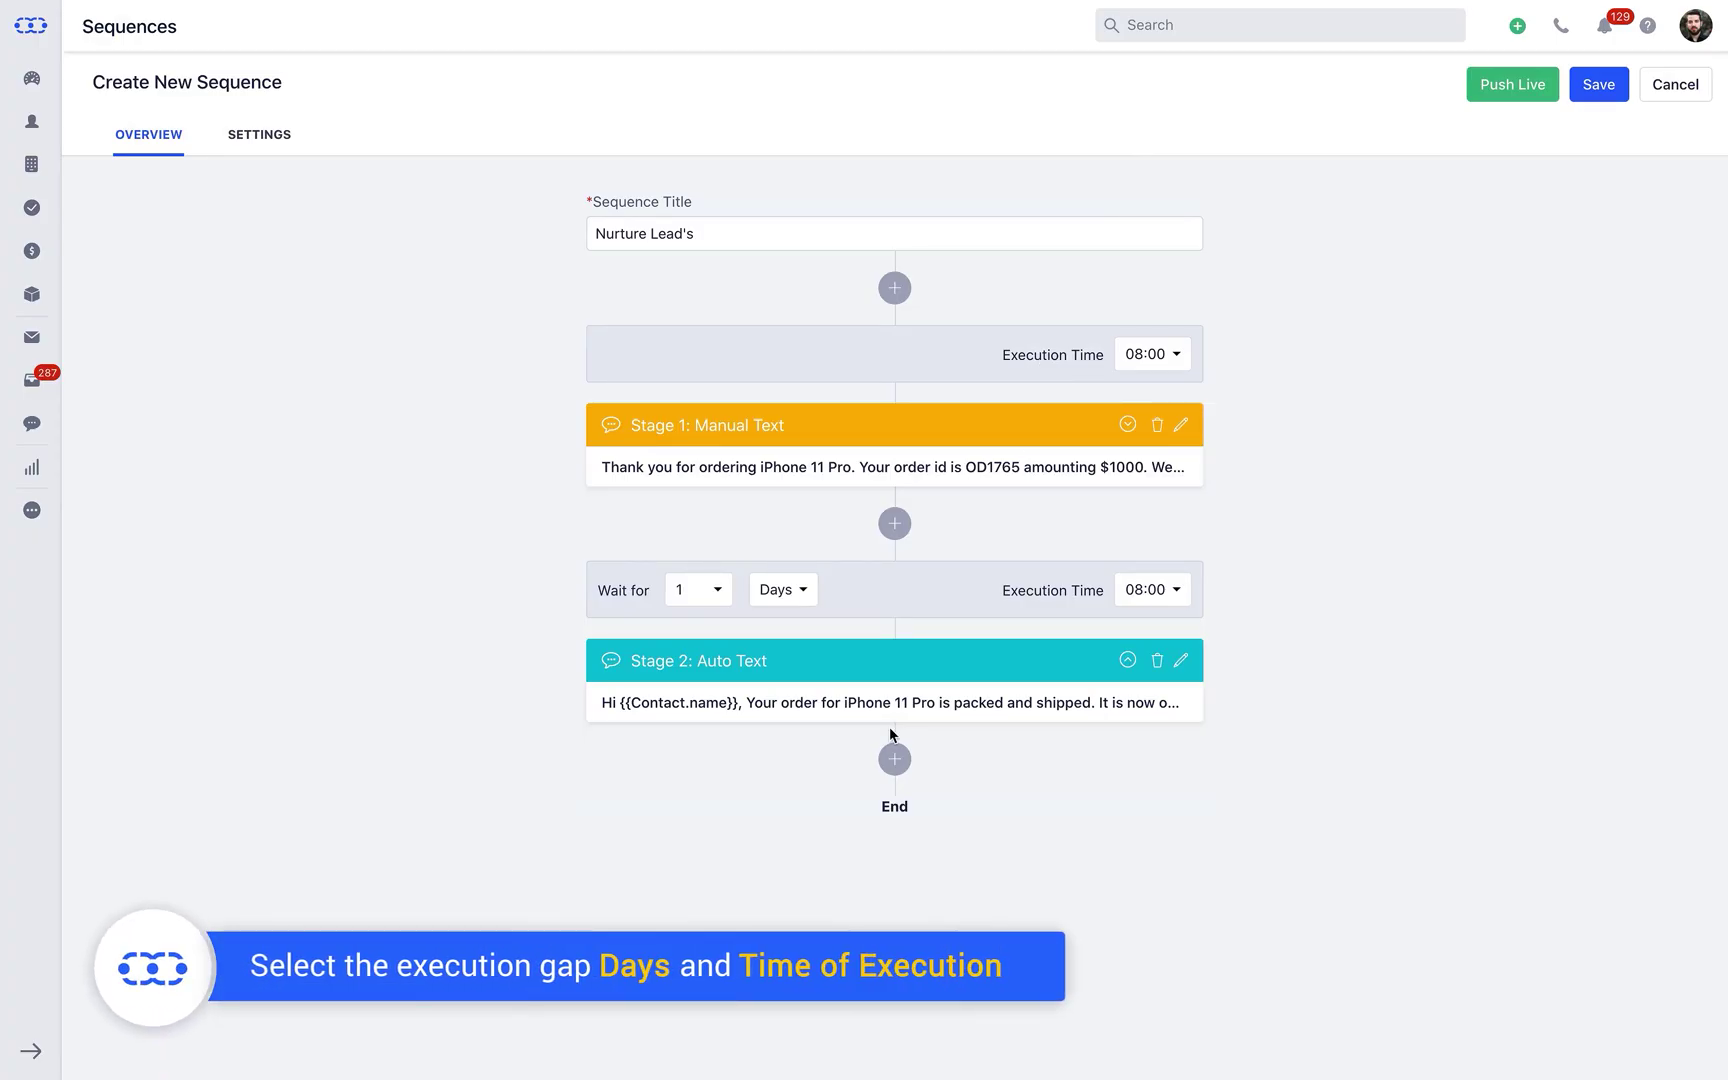
# - Set stage 2 to wait 2 days and send at 09:00
pyautogui.click(715, 589)
pyautogui.click(713, 739)
pyautogui.click(1152, 590)
pyautogui.scroll(-2, 1164, 721)
pyautogui.click(1157, 764)
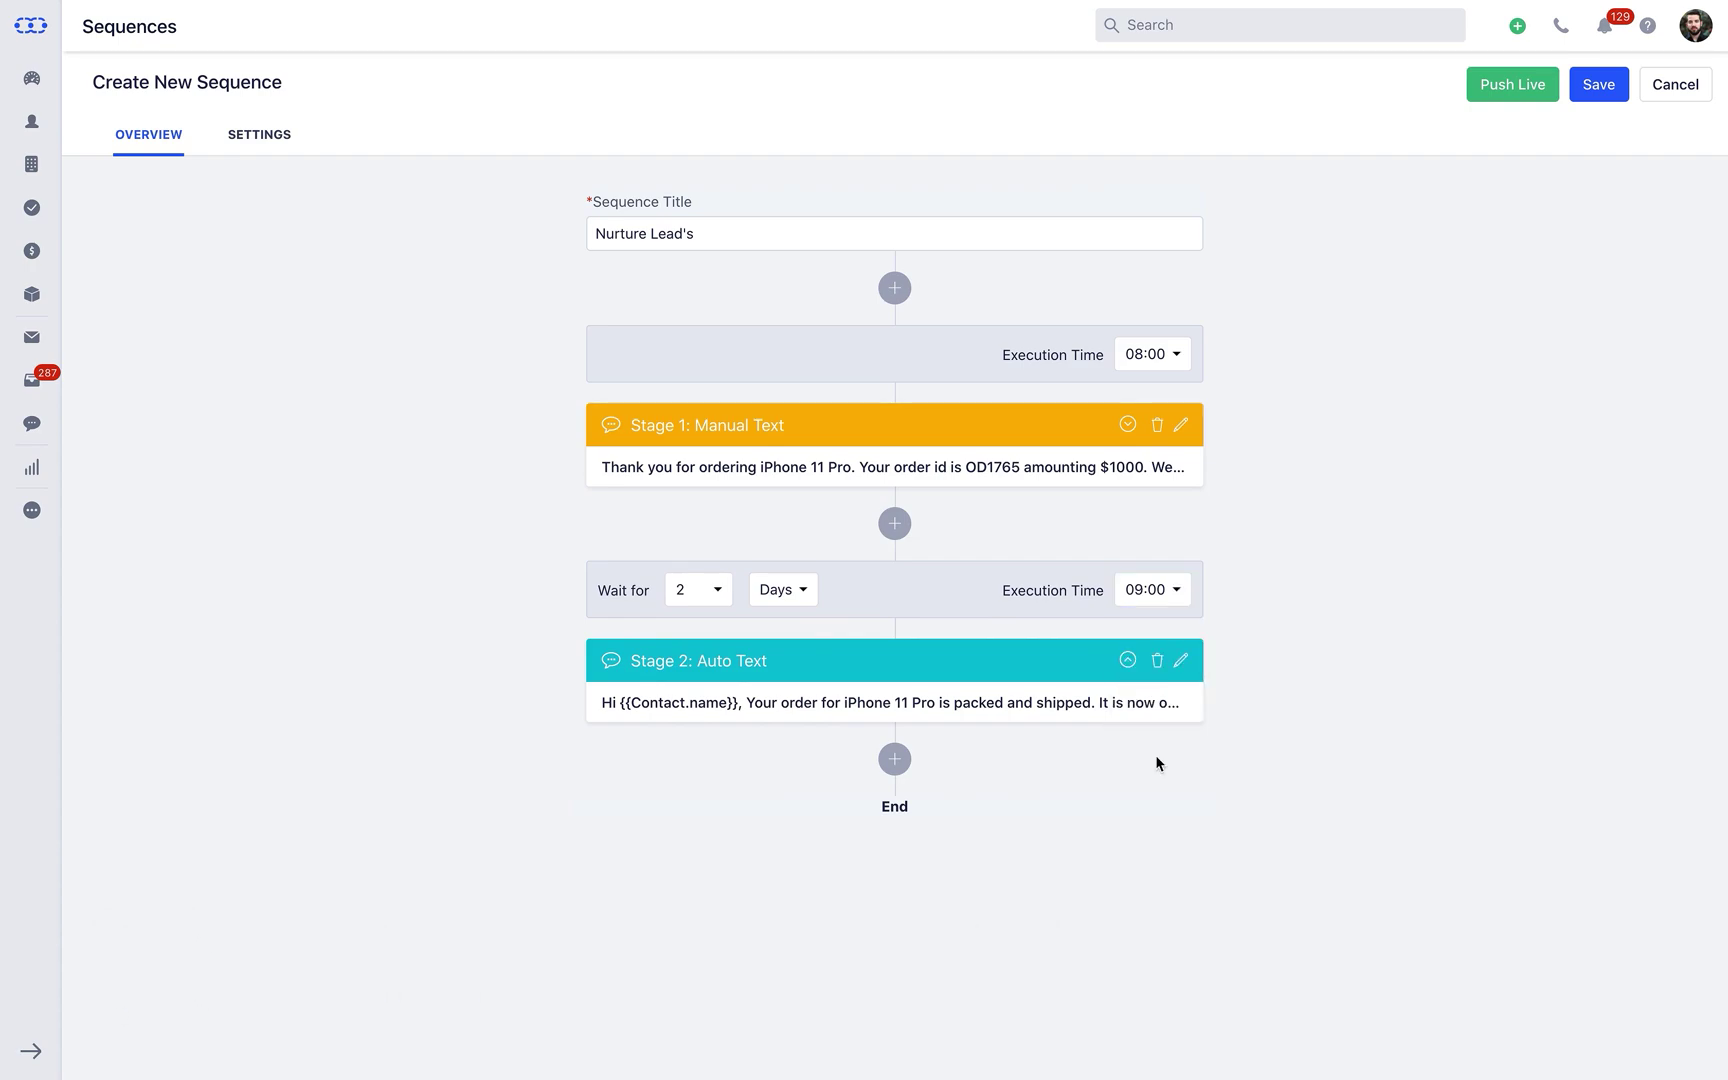
# - Add stage 3 as an Auto Text using the Nurture Sequence 'Thank You' template, with a 3-day wait
pyautogui.click(894, 759)
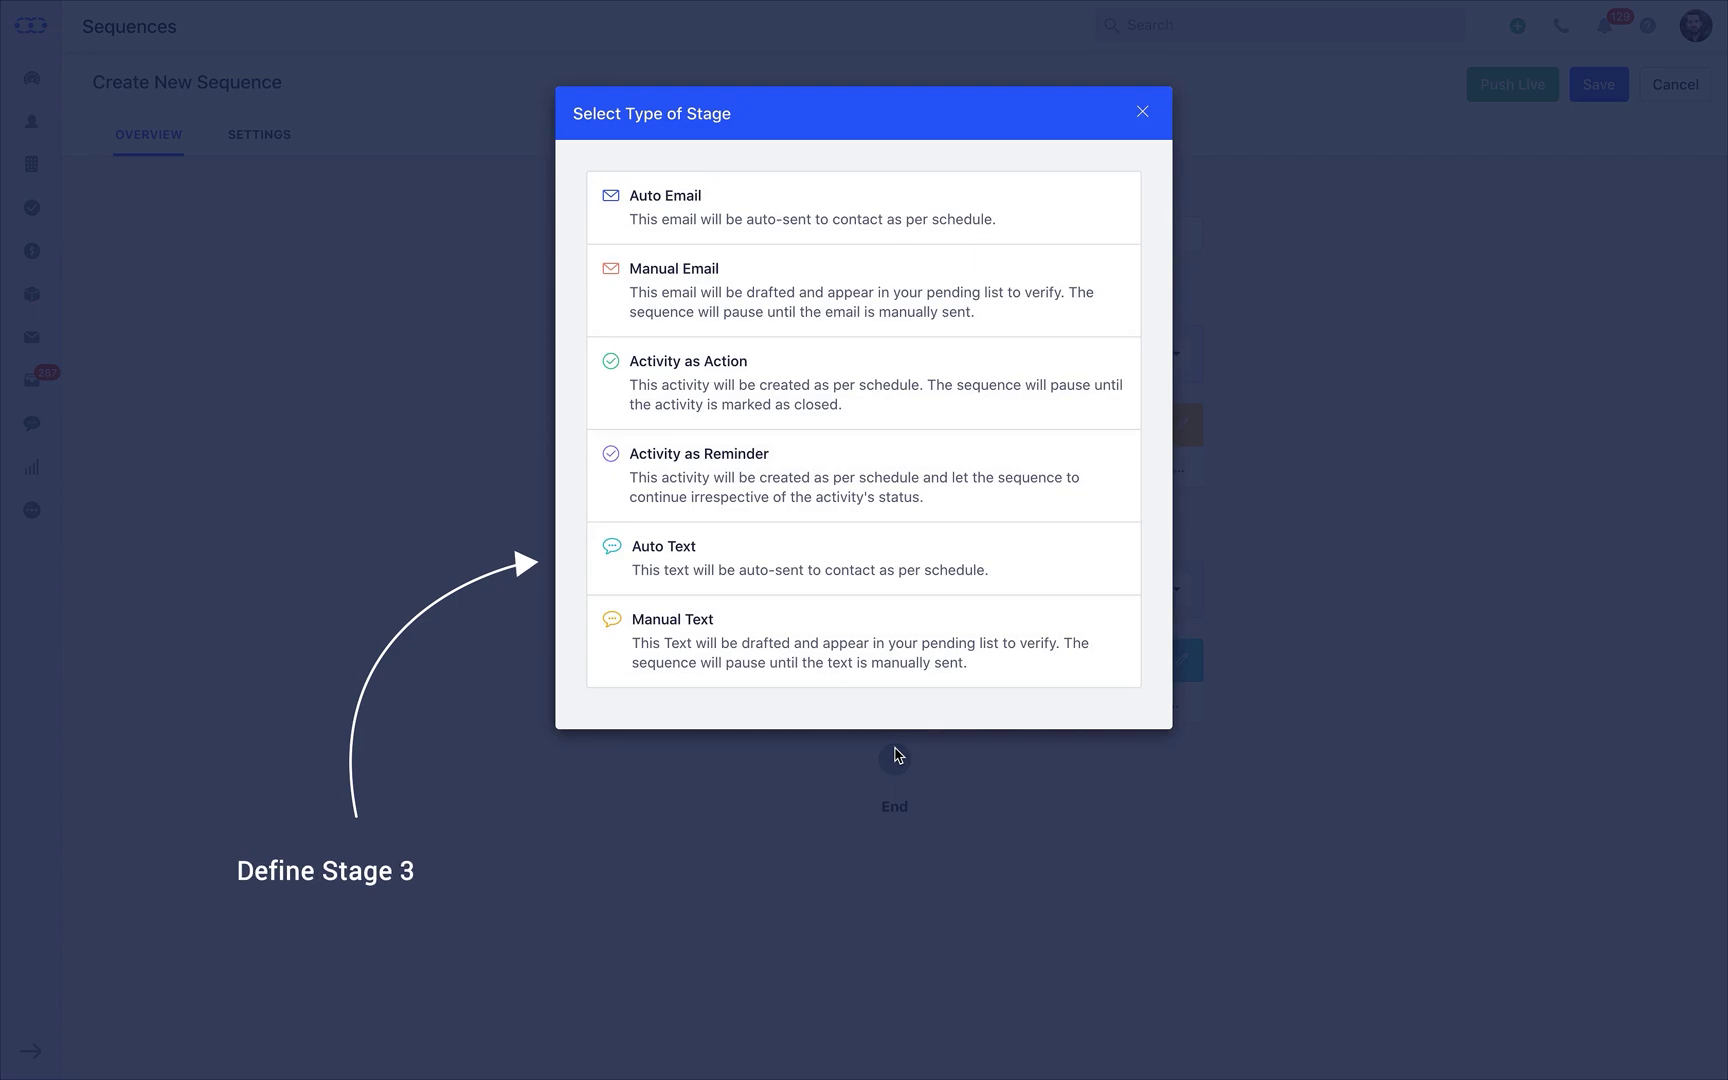
pyautogui.click(869, 581)
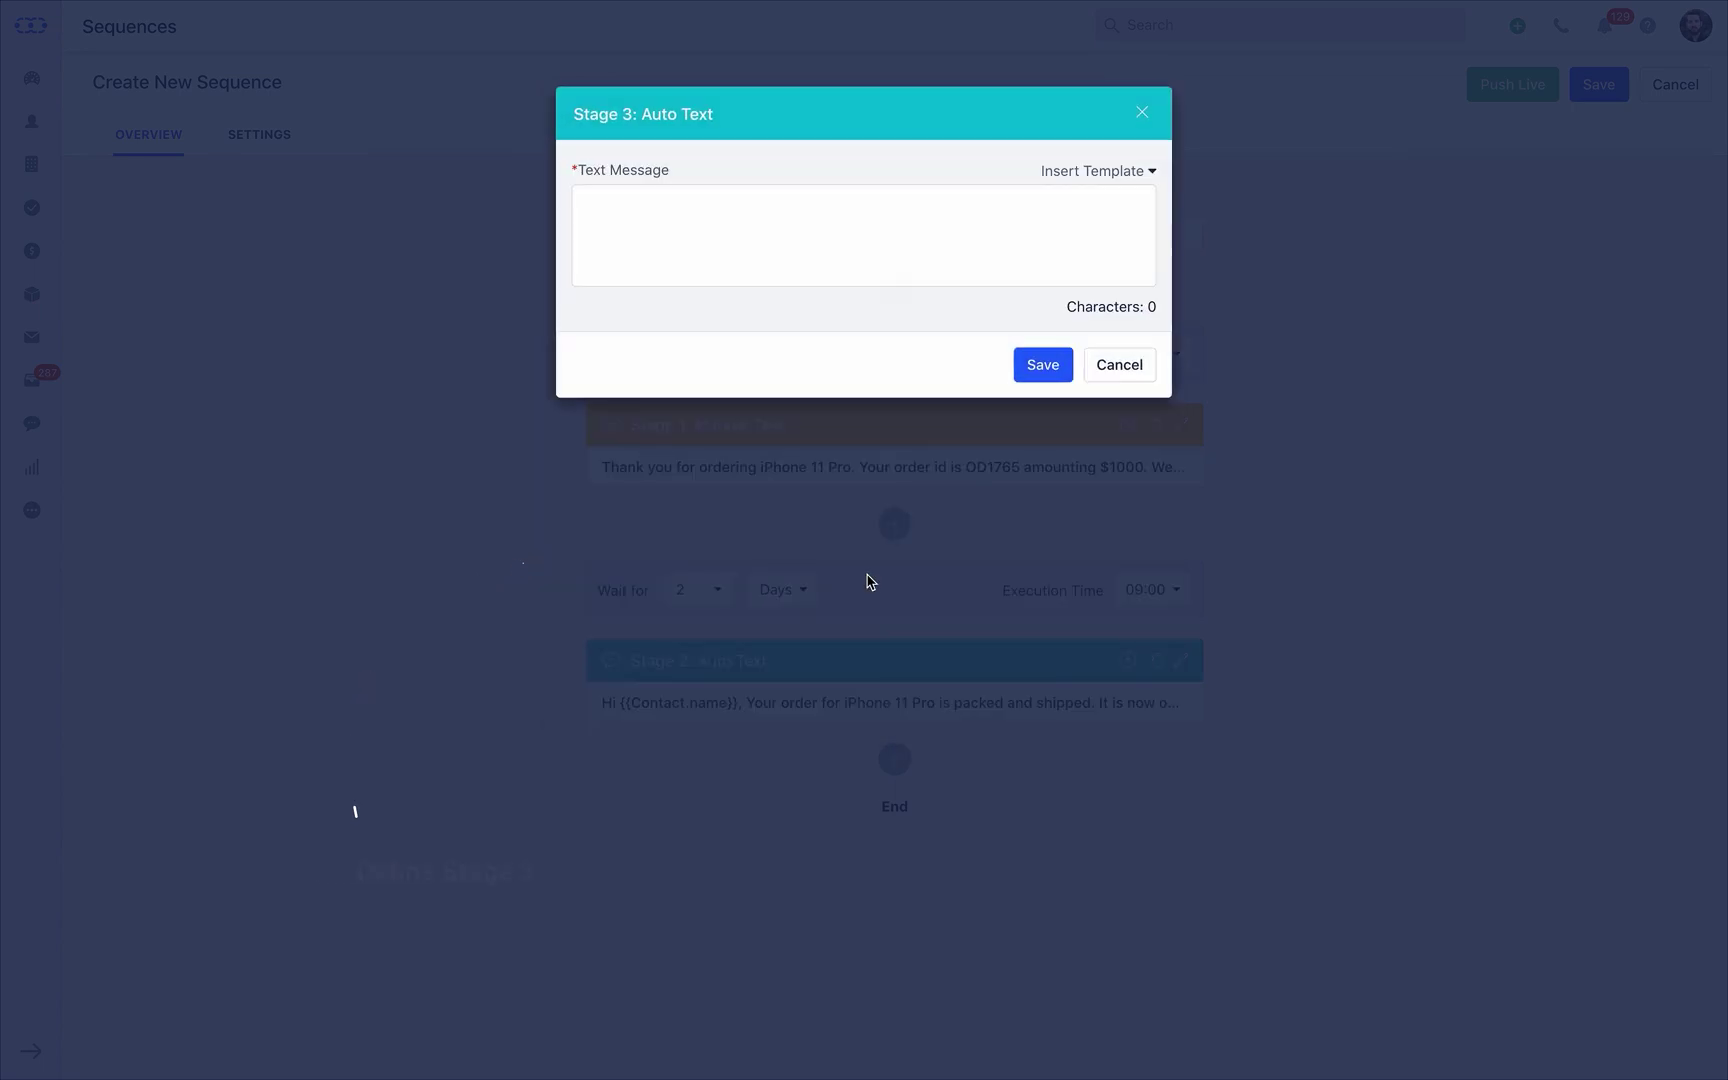
pyautogui.click(1119, 179)
pyautogui.click(1046, 308)
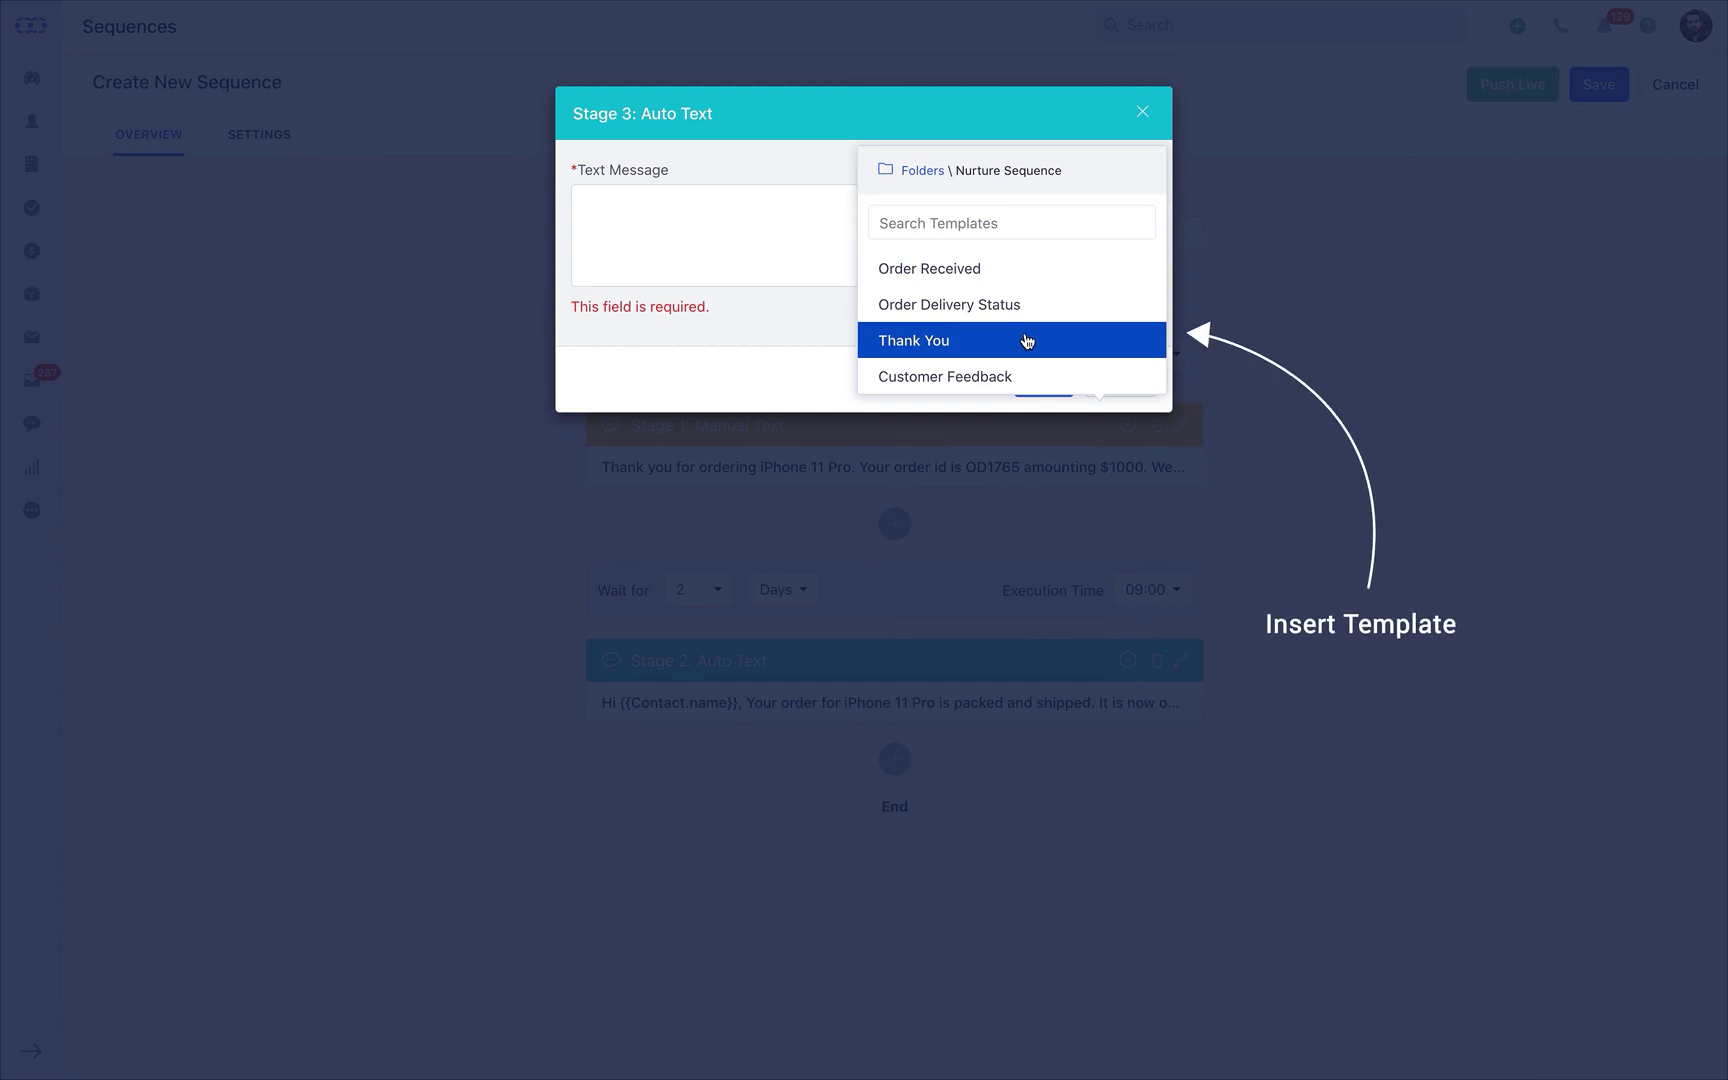
pyautogui.click(1026, 340)
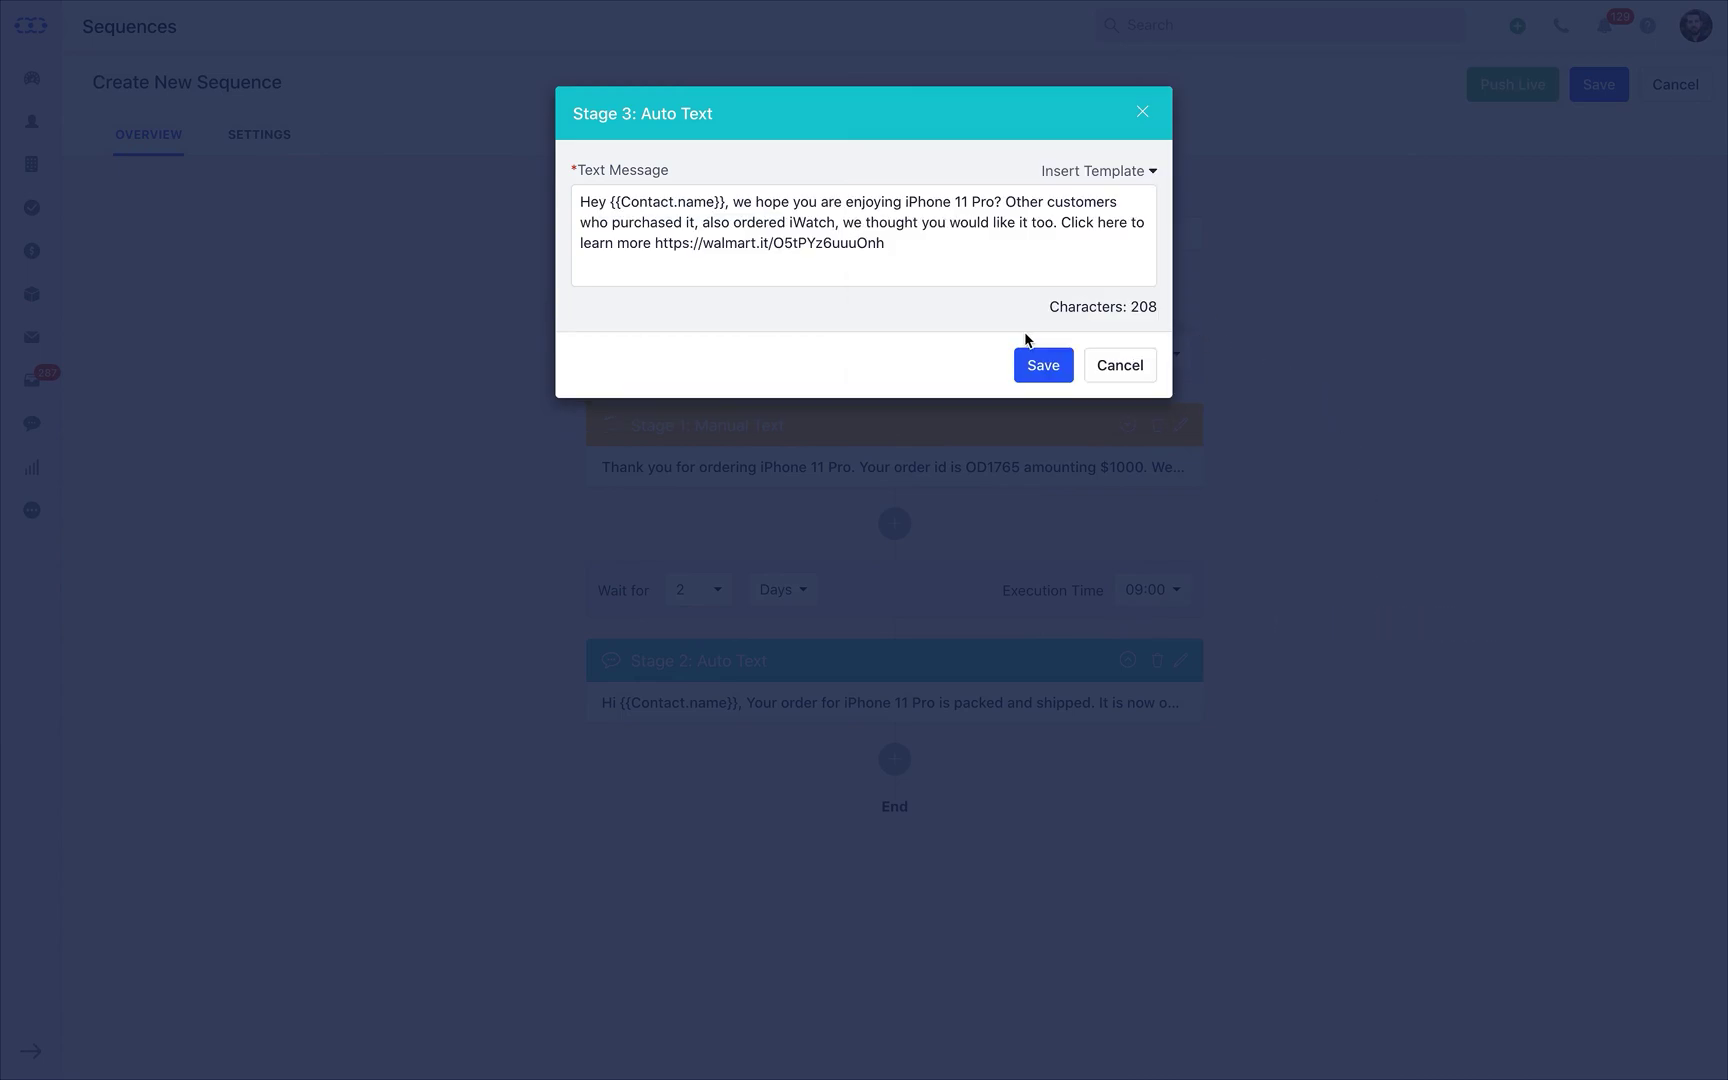
pyautogui.click(1029, 359)
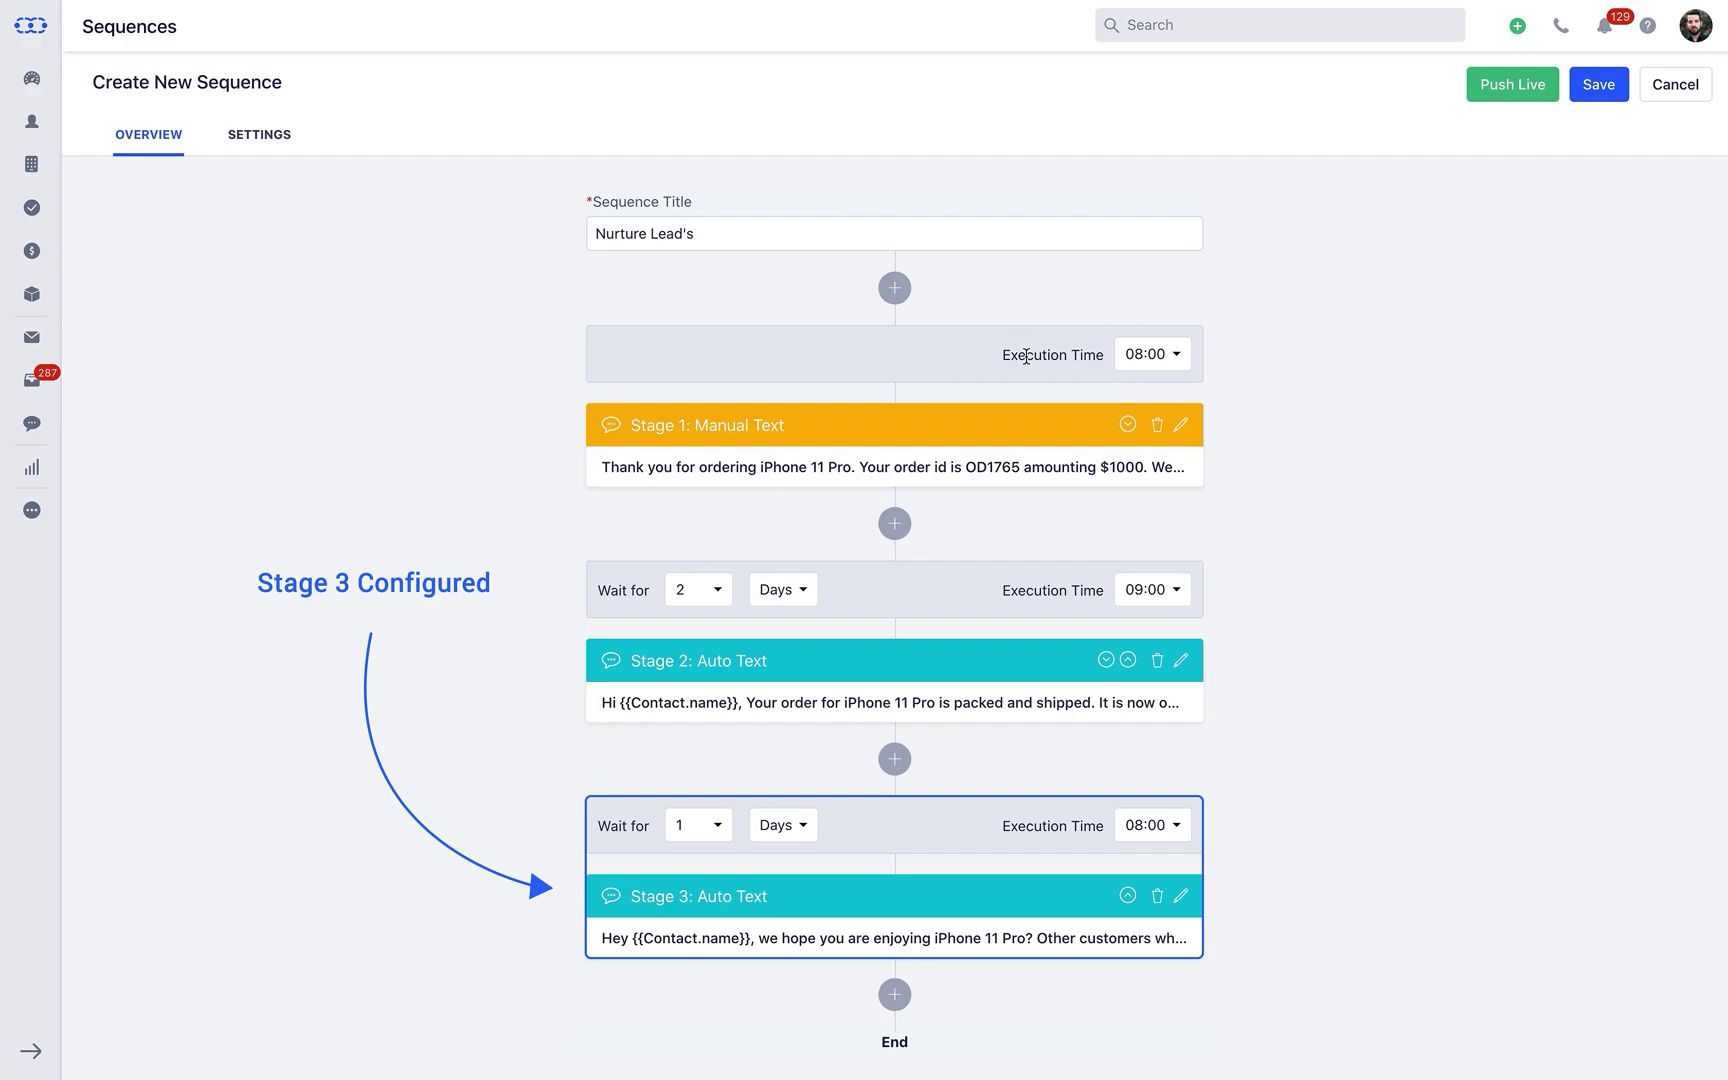
pyautogui.click(724, 838)
pyautogui.click(720, 729)
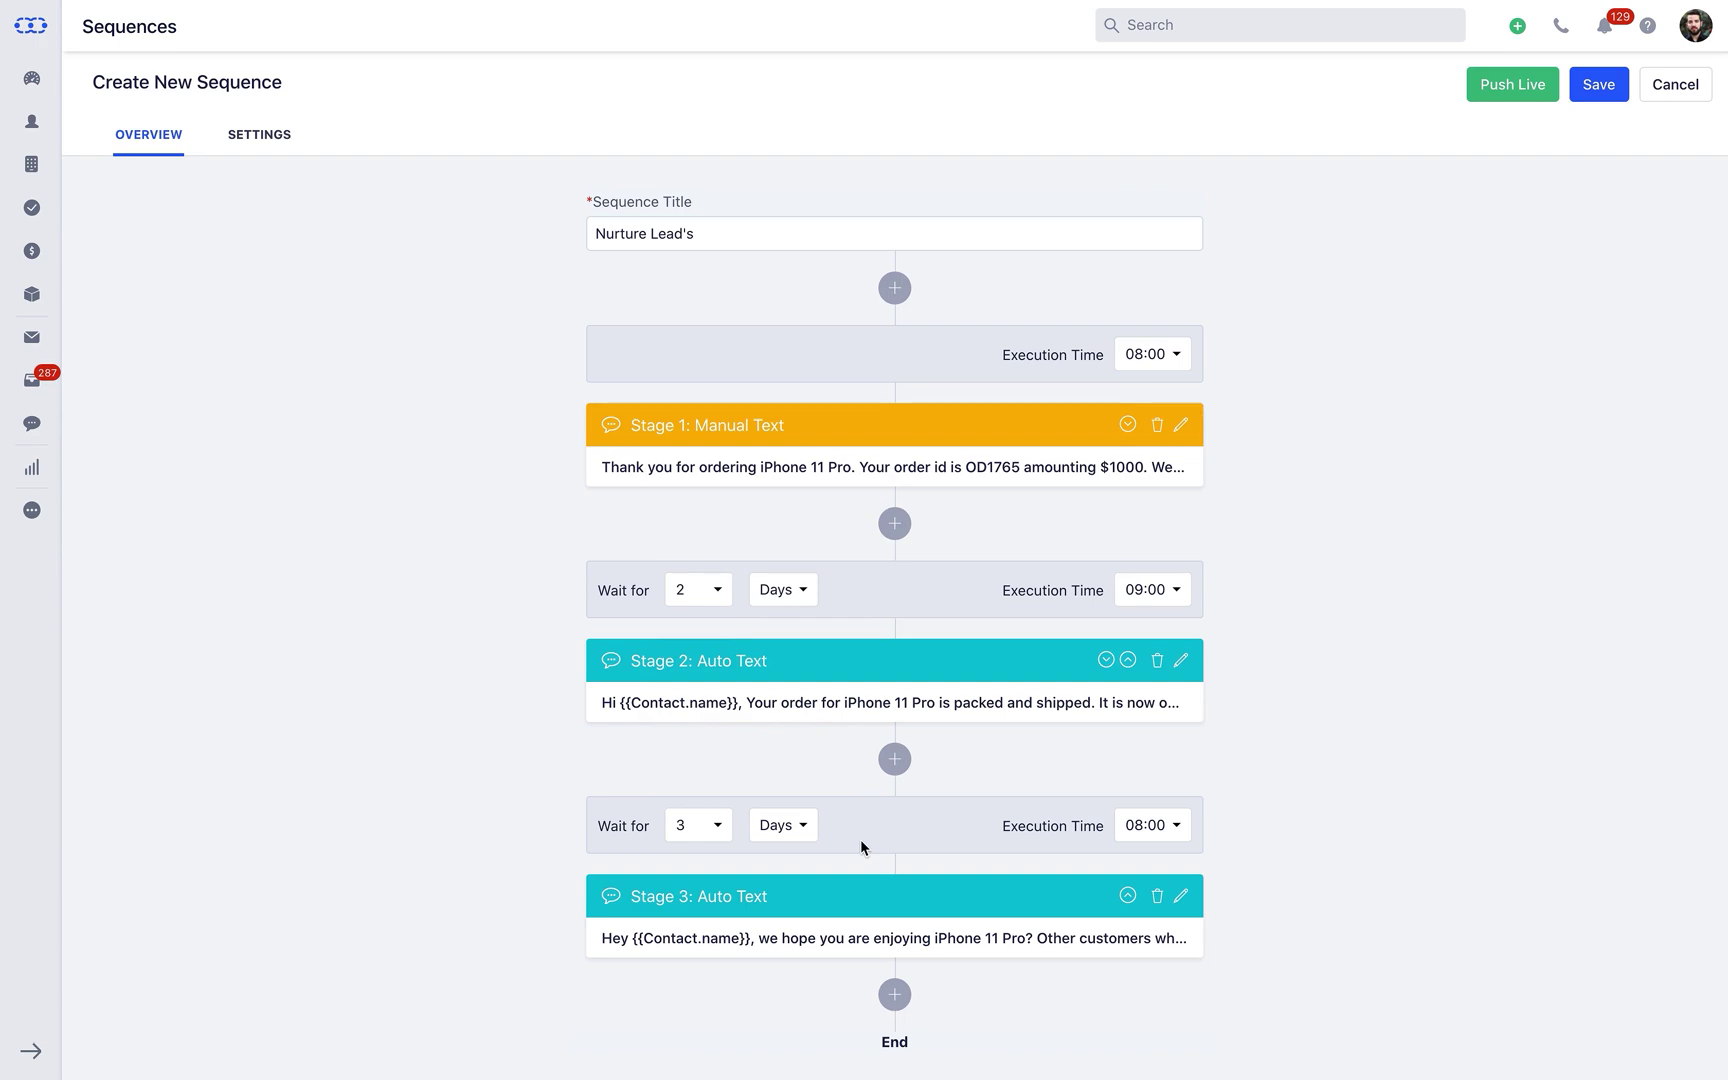
# - Add stage 4 as an Auto Text using the Nurture Sequence 'Customer Feedback' template, with a 2-day wait
pyautogui.click(894, 994)
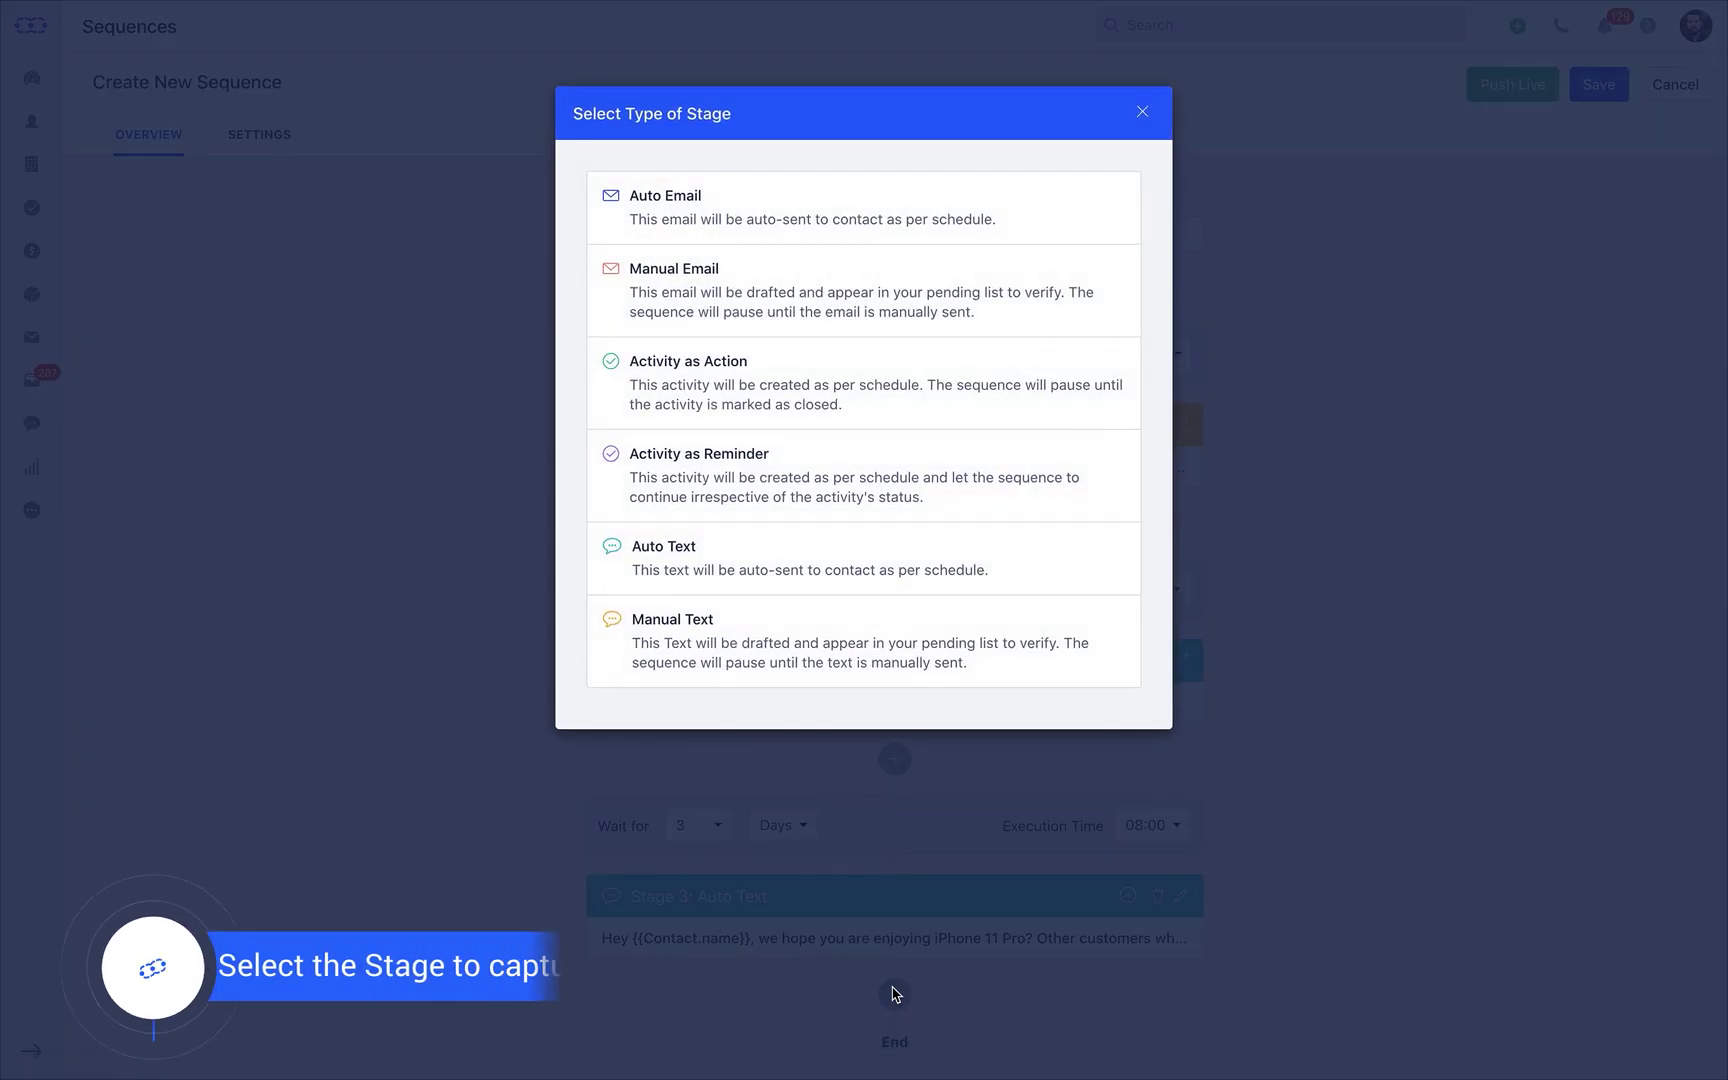
pyautogui.click(877, 591)
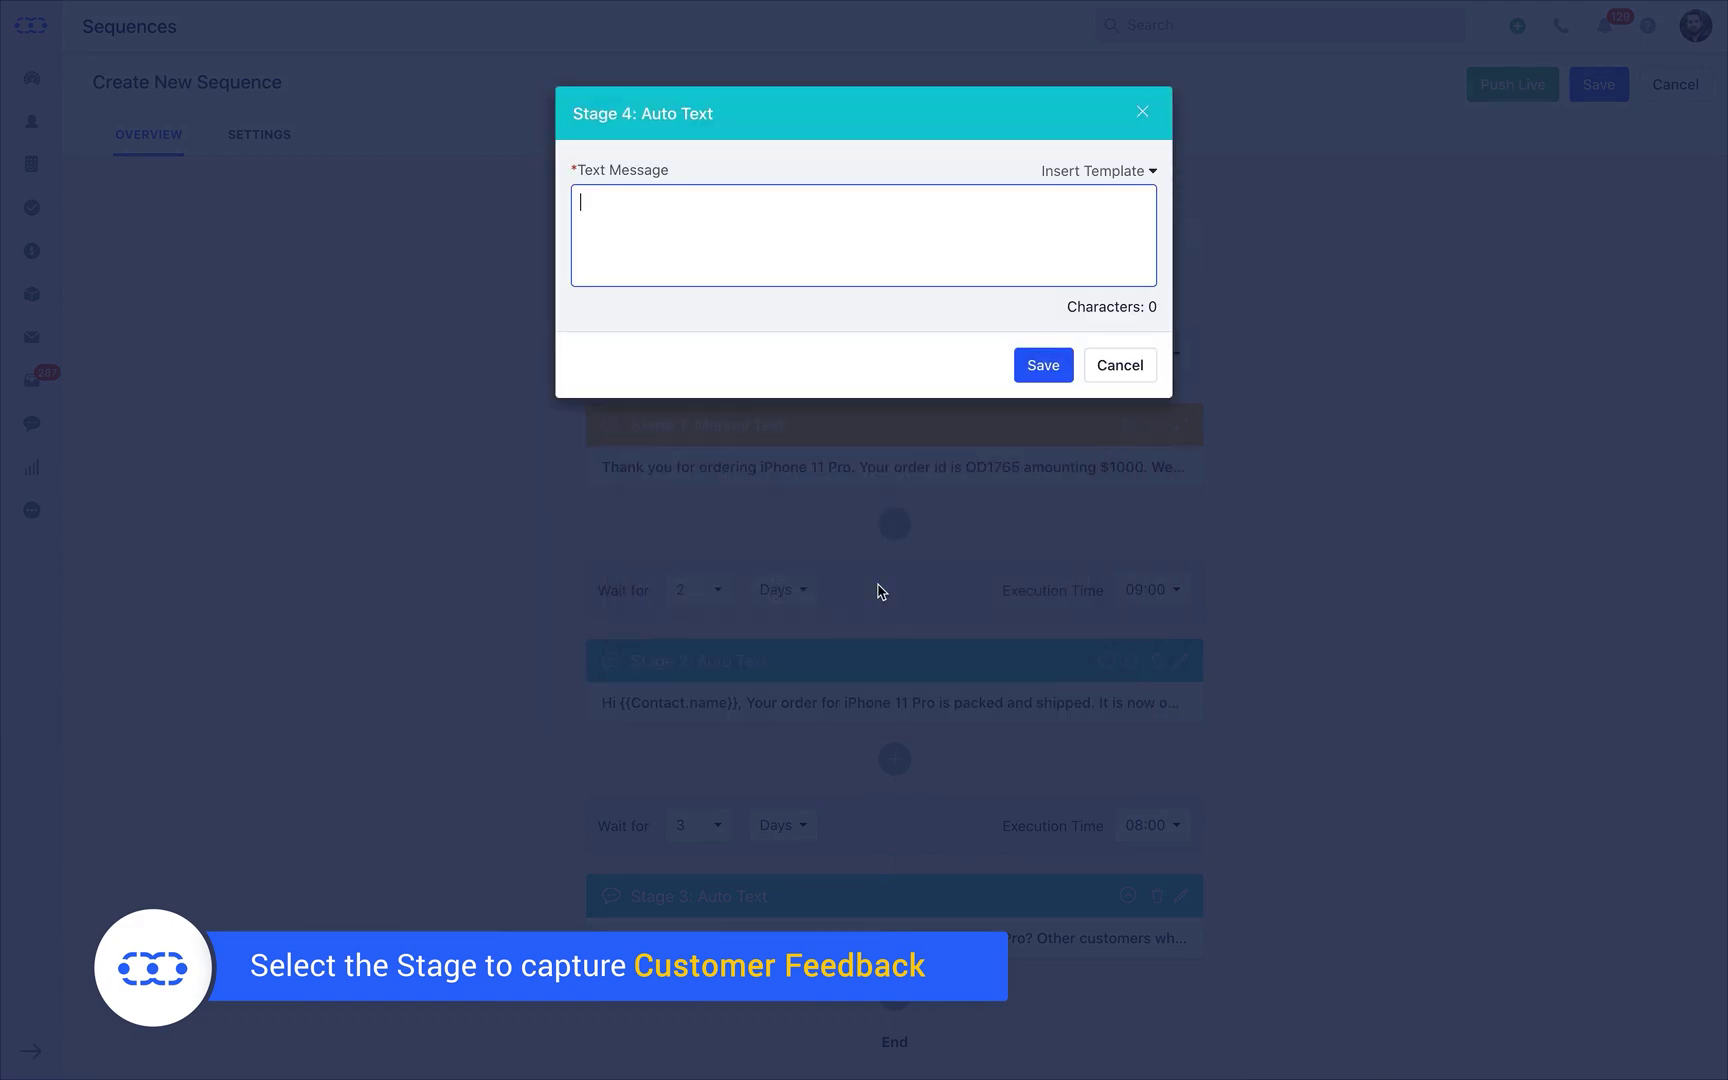
pyautogui.click(1091, 172)
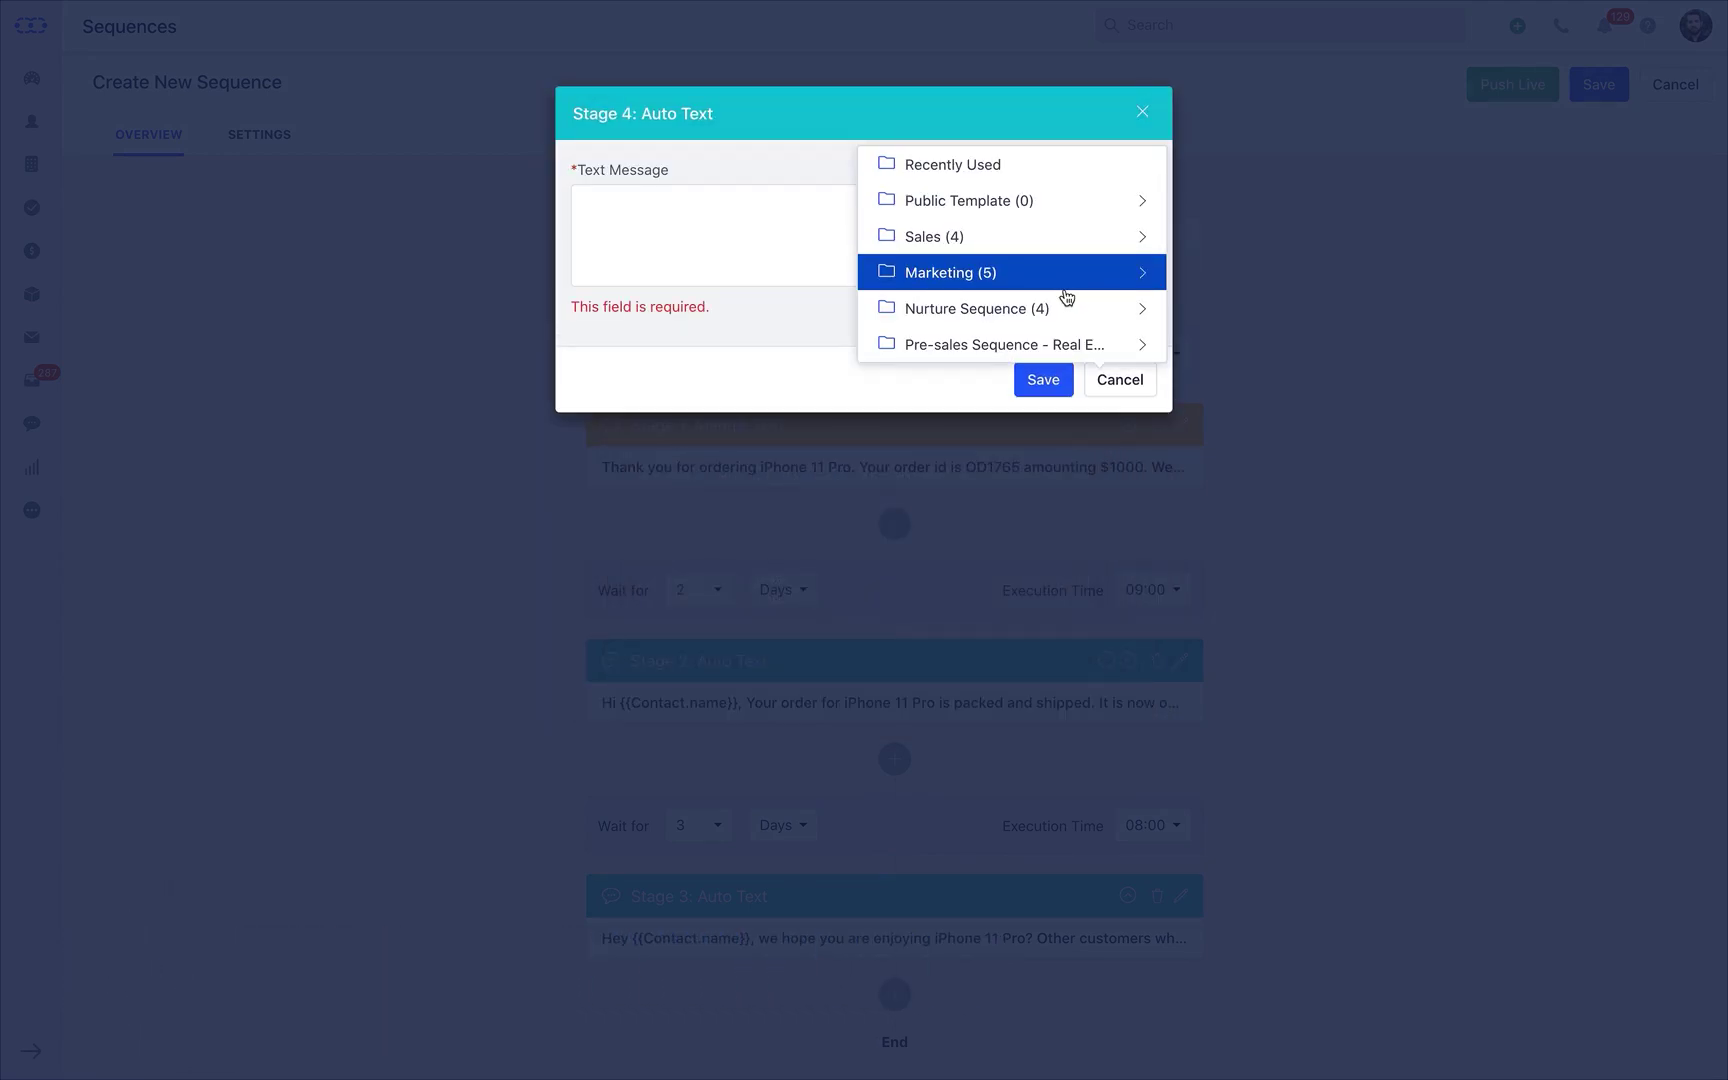
pyautogui.click(1065, 287)
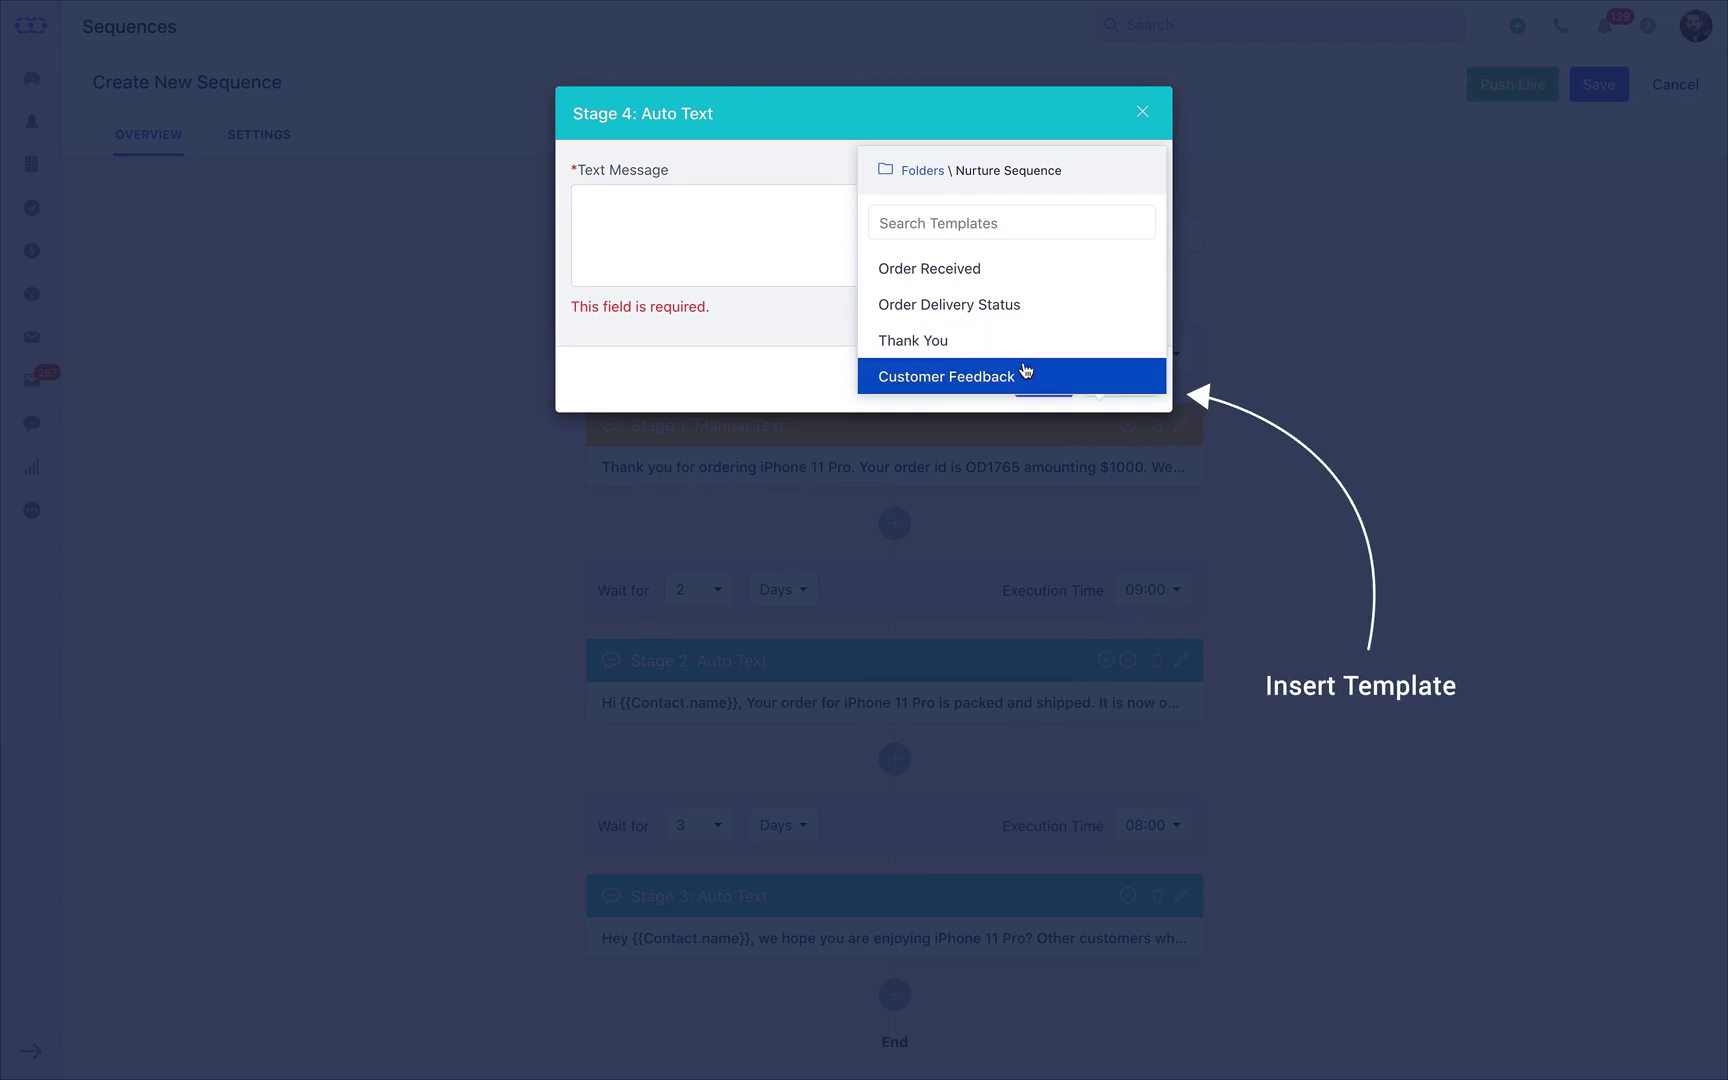
pyautogui.click(1023, 373)
pyautogui.click(1023, 366)
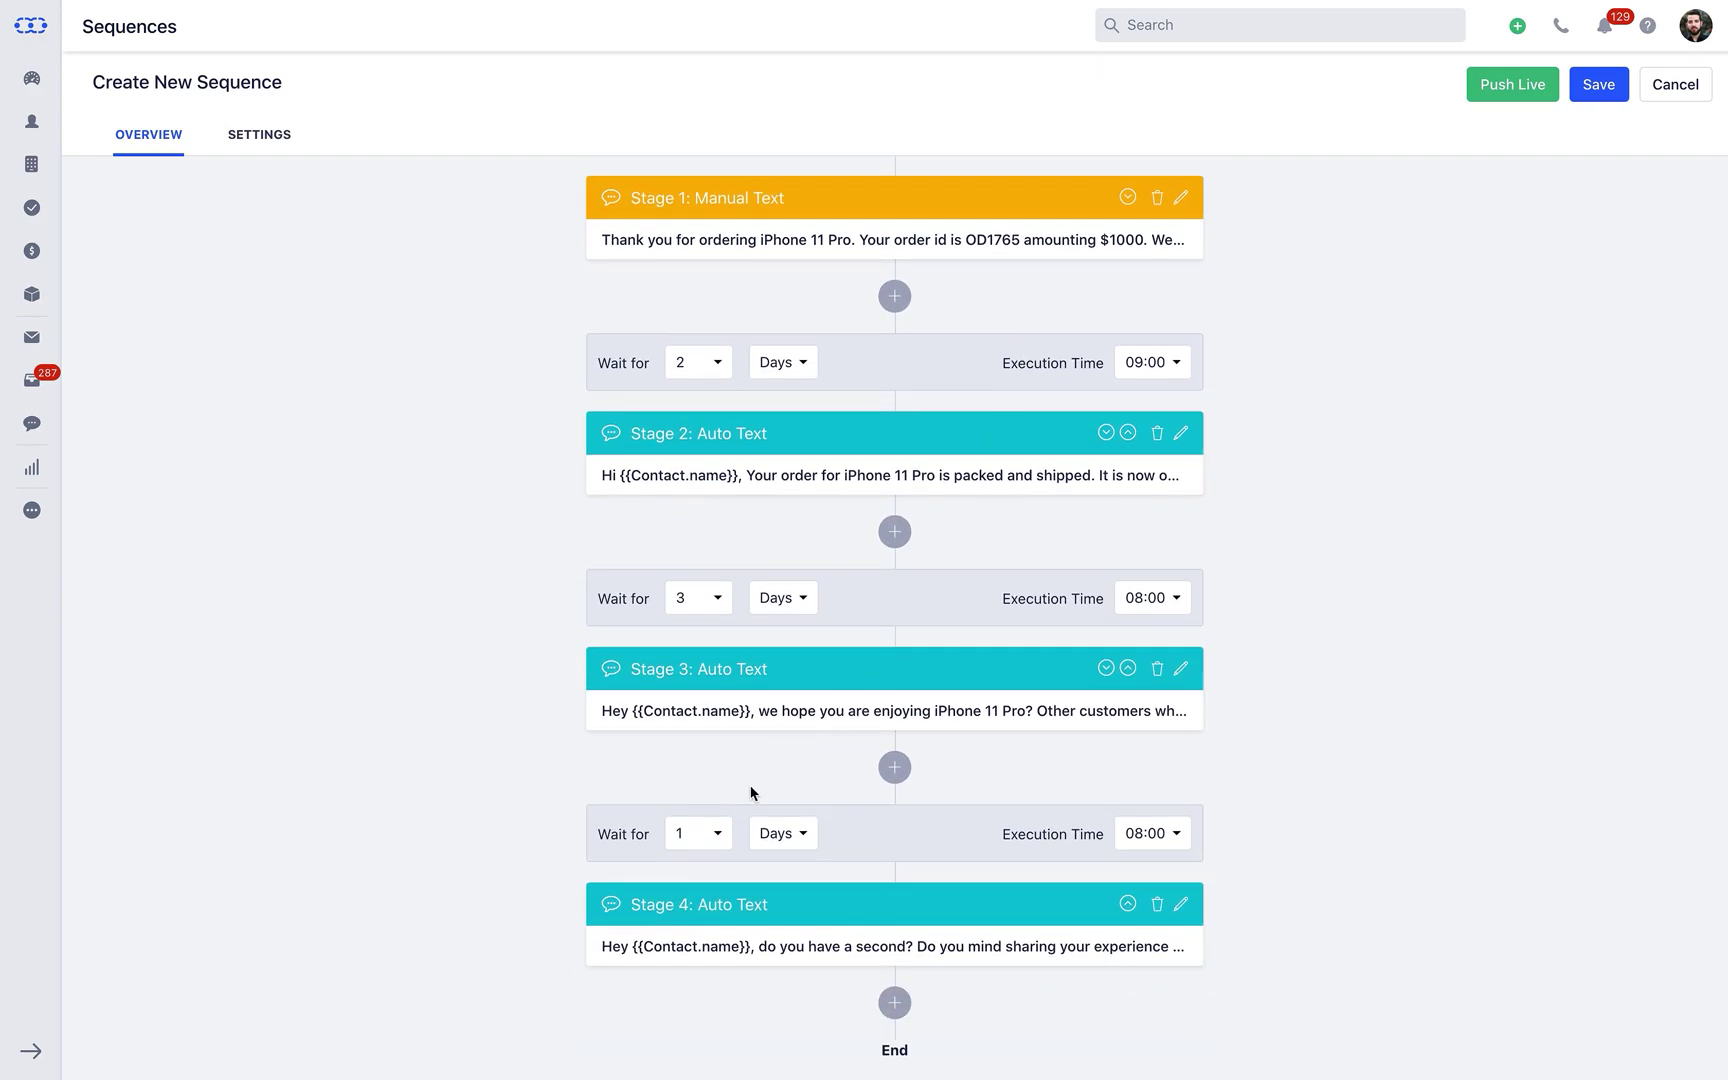
pyautogui.click(715, 830)
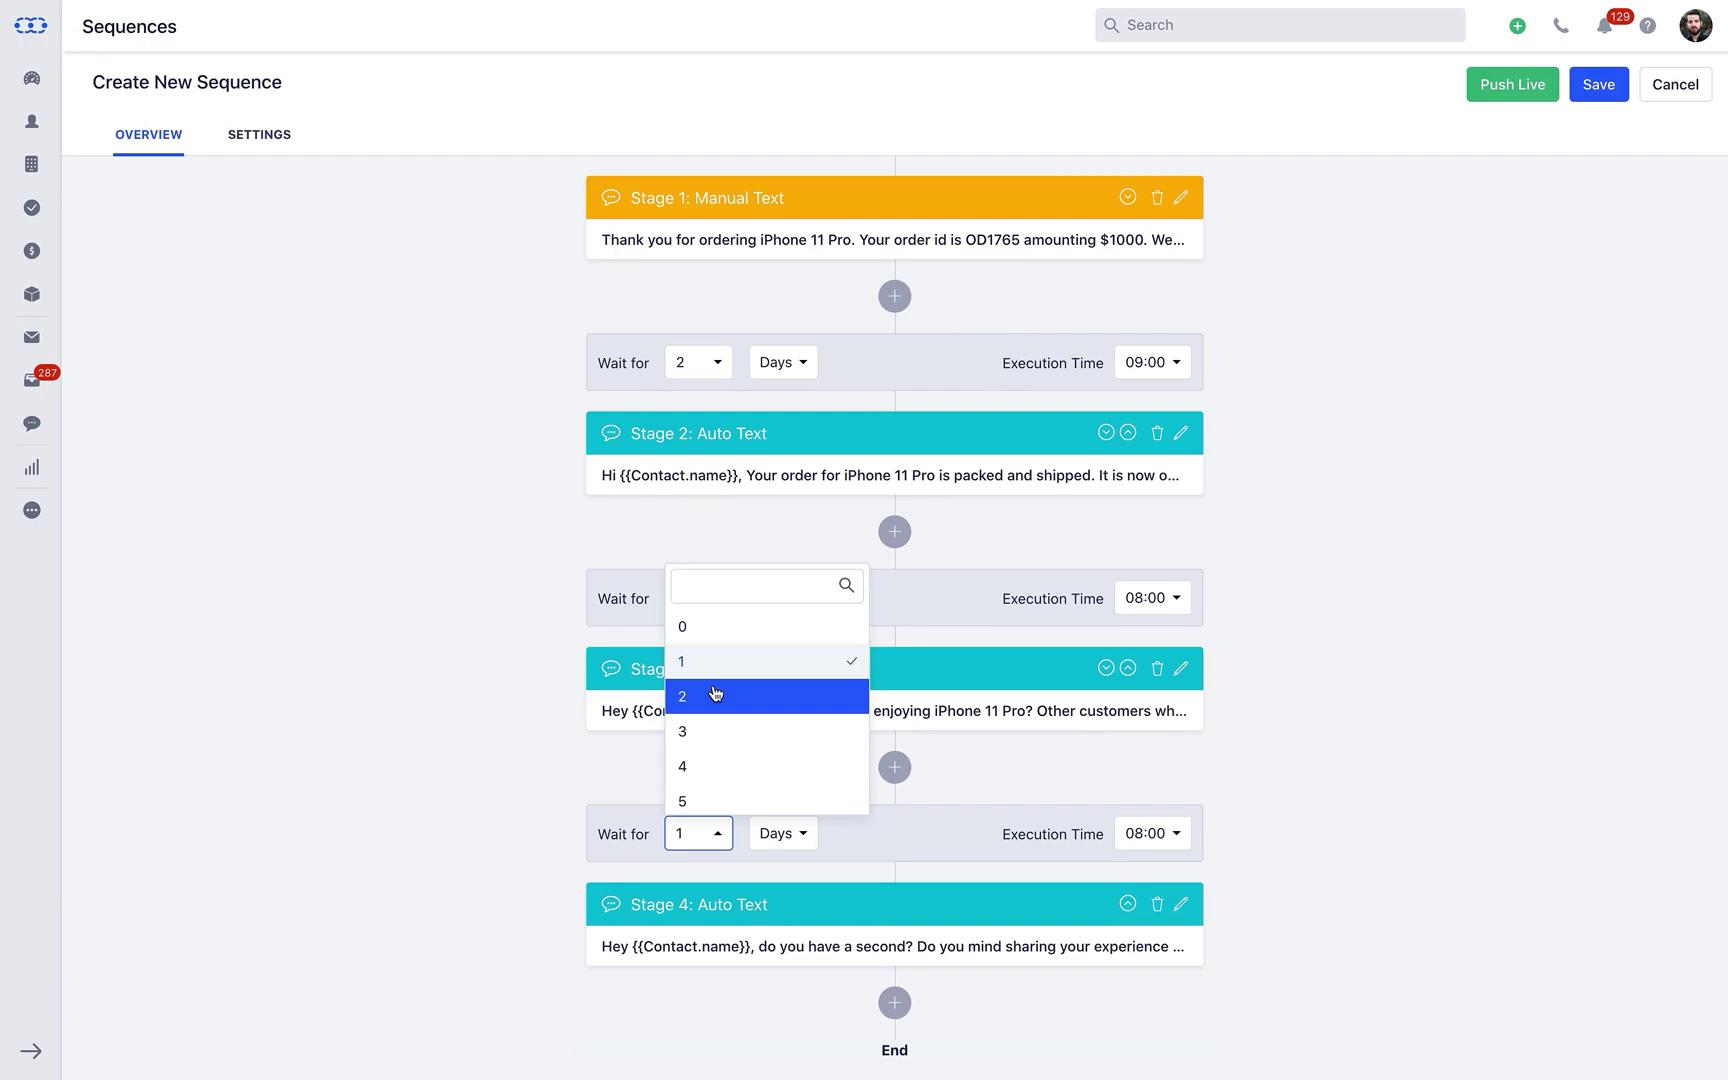
pyautogui.click(716, 694)
pyautogui.scroll(3, 714, 691)
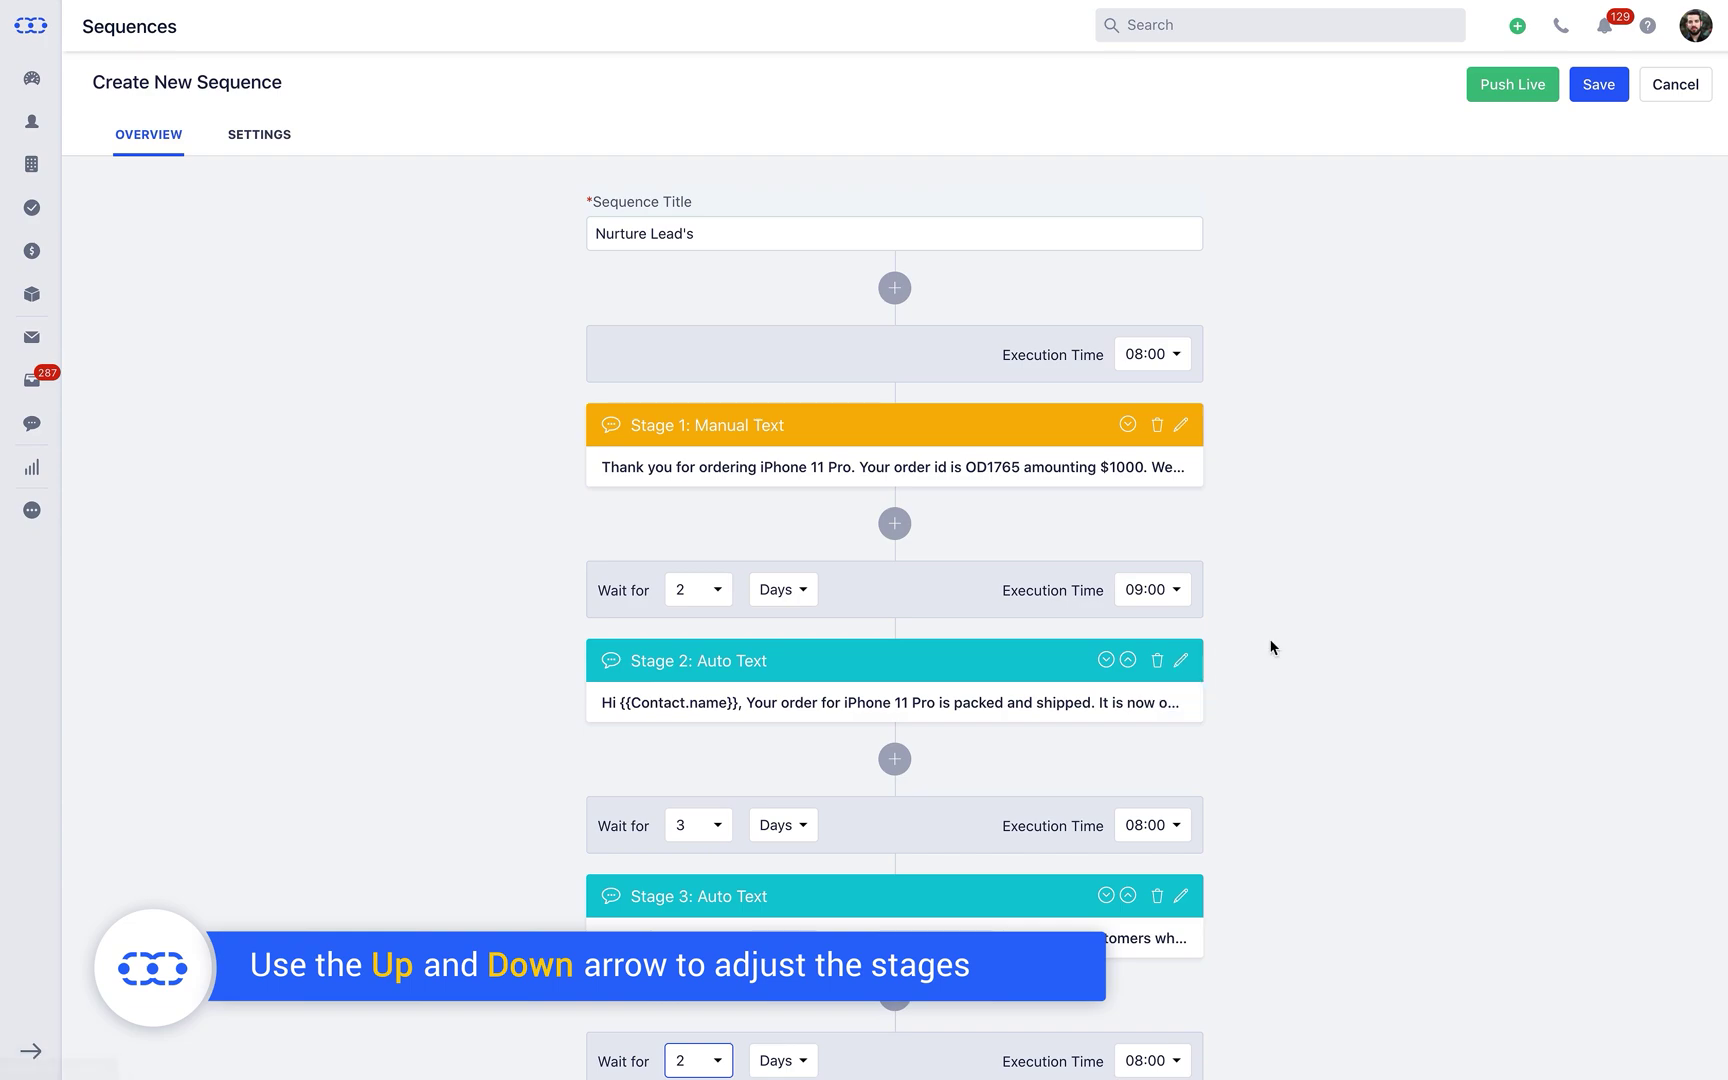
pyautogui.click(280, 145)
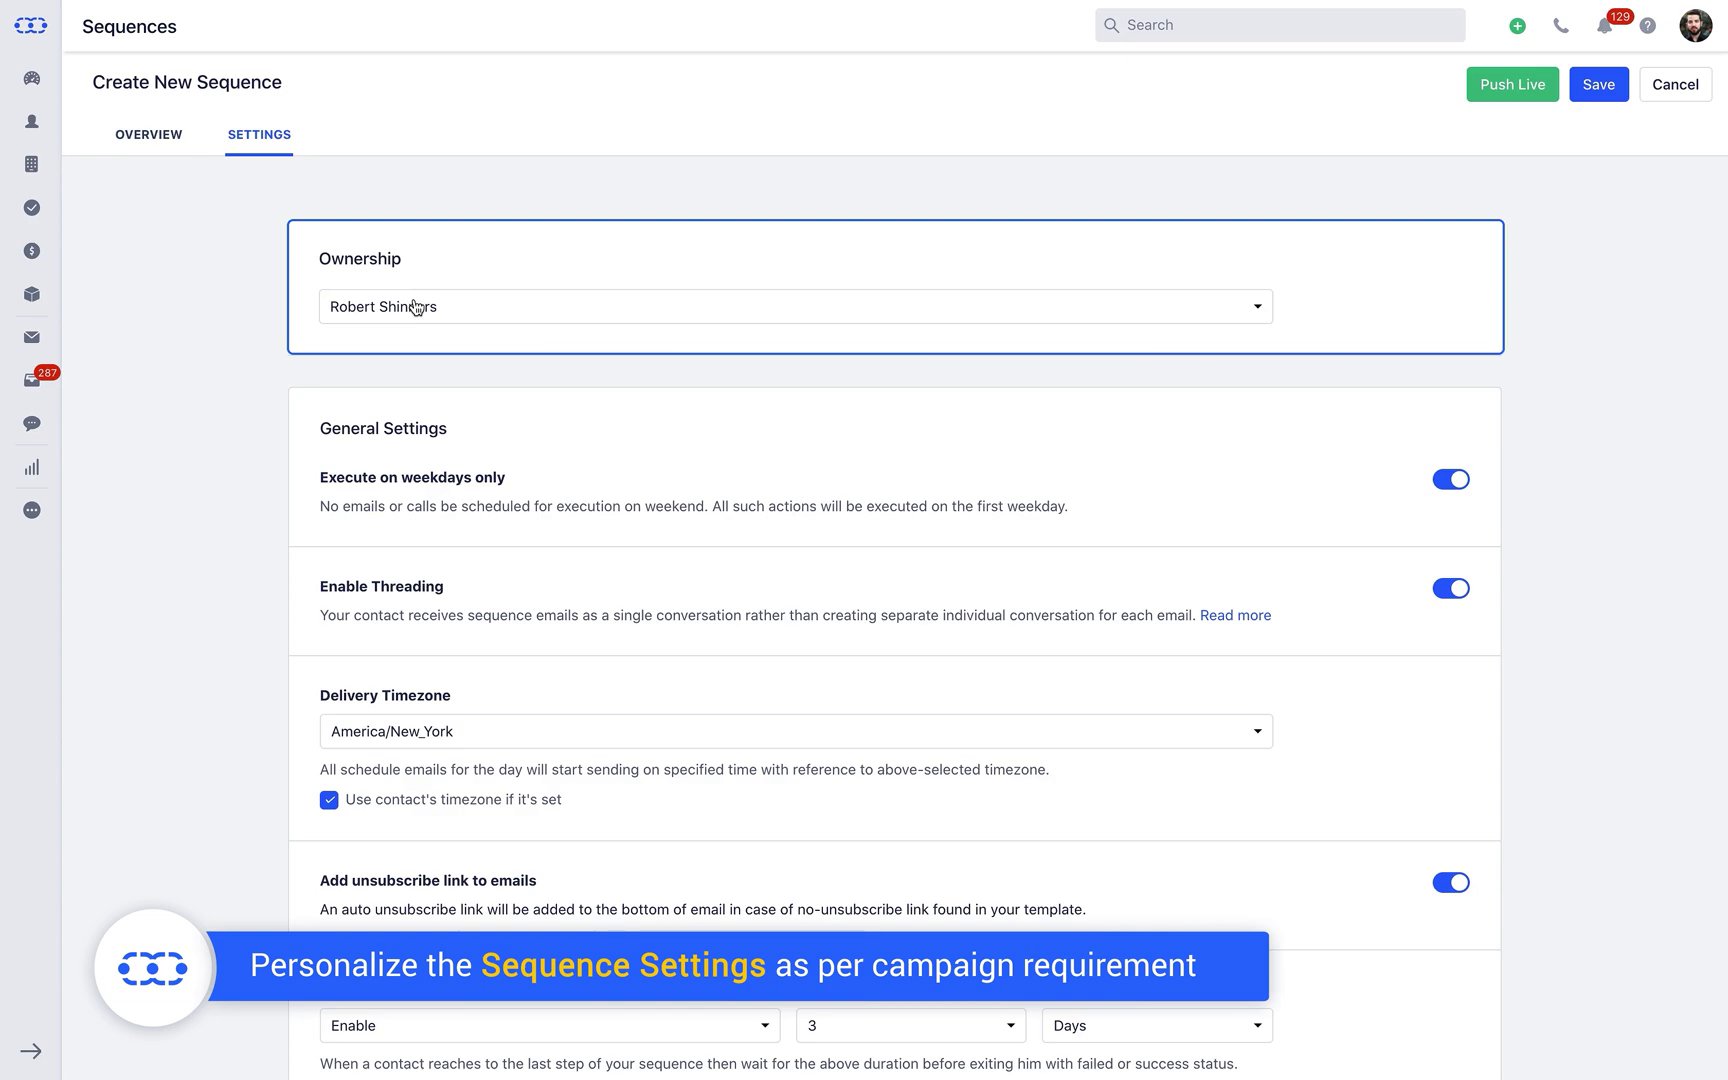
pyautogui.click(417, 307)
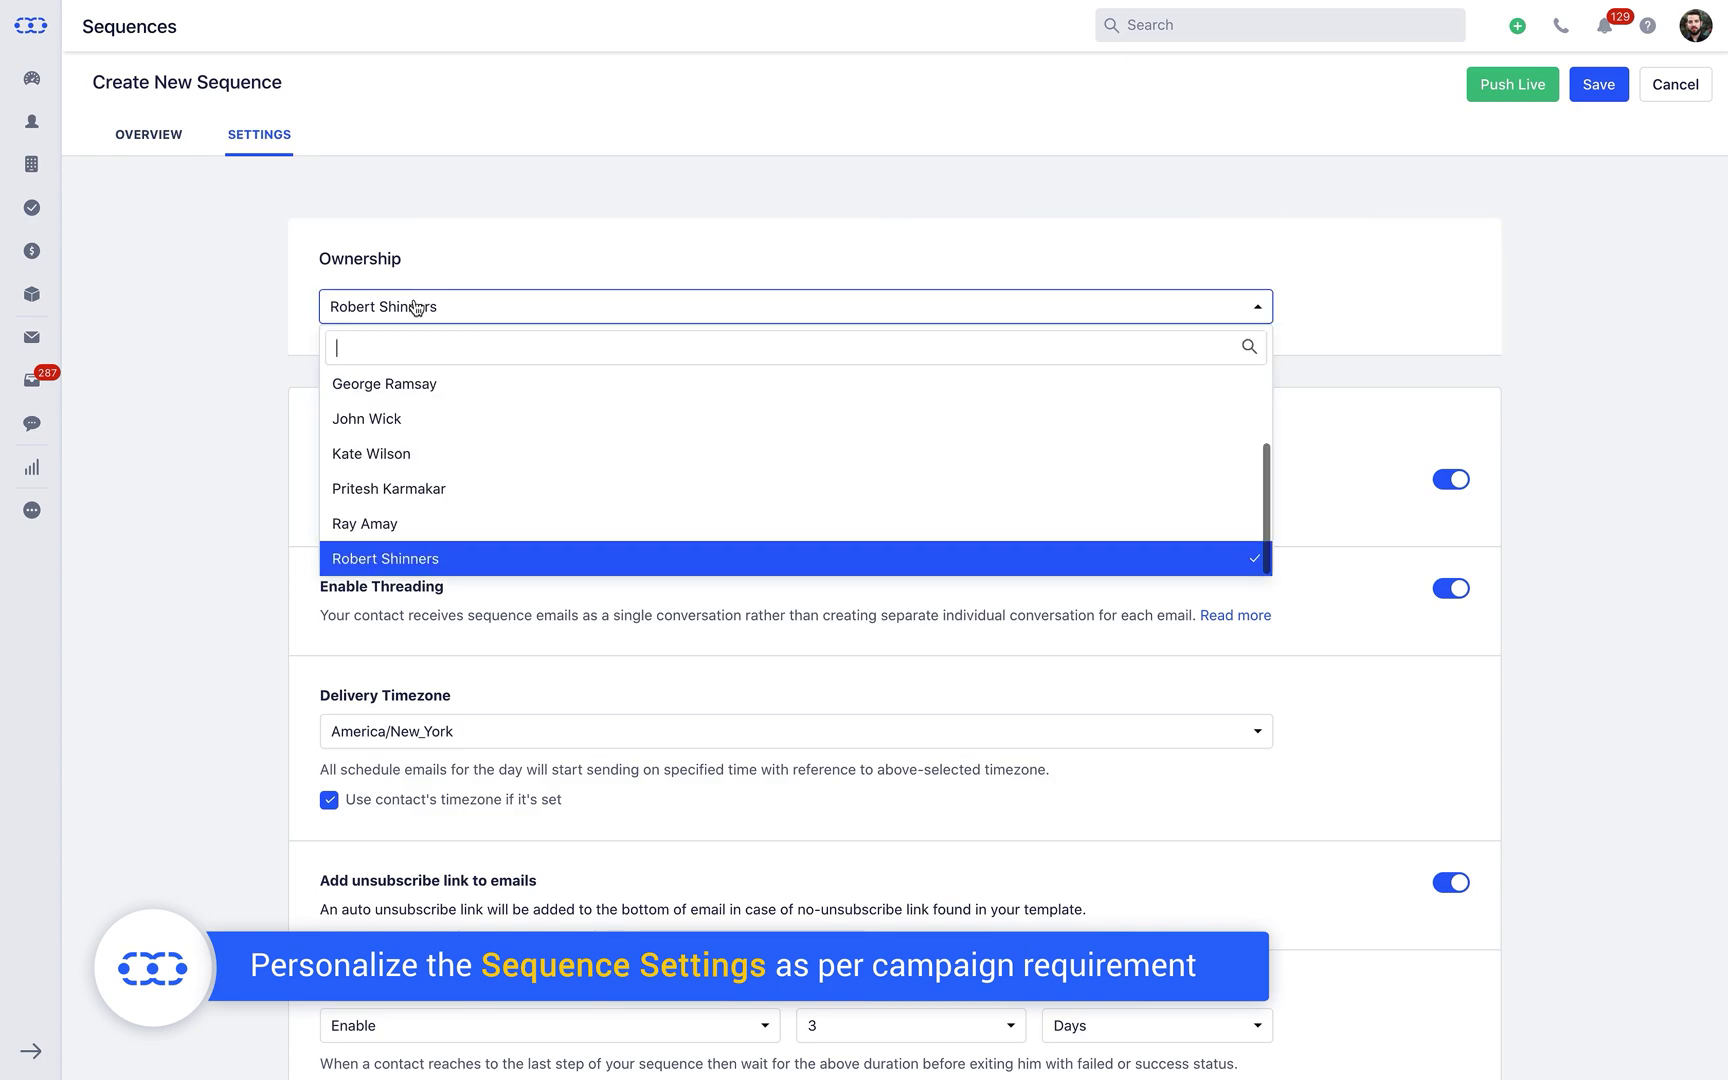
pyautogui.scroll(-3, 417, 306)
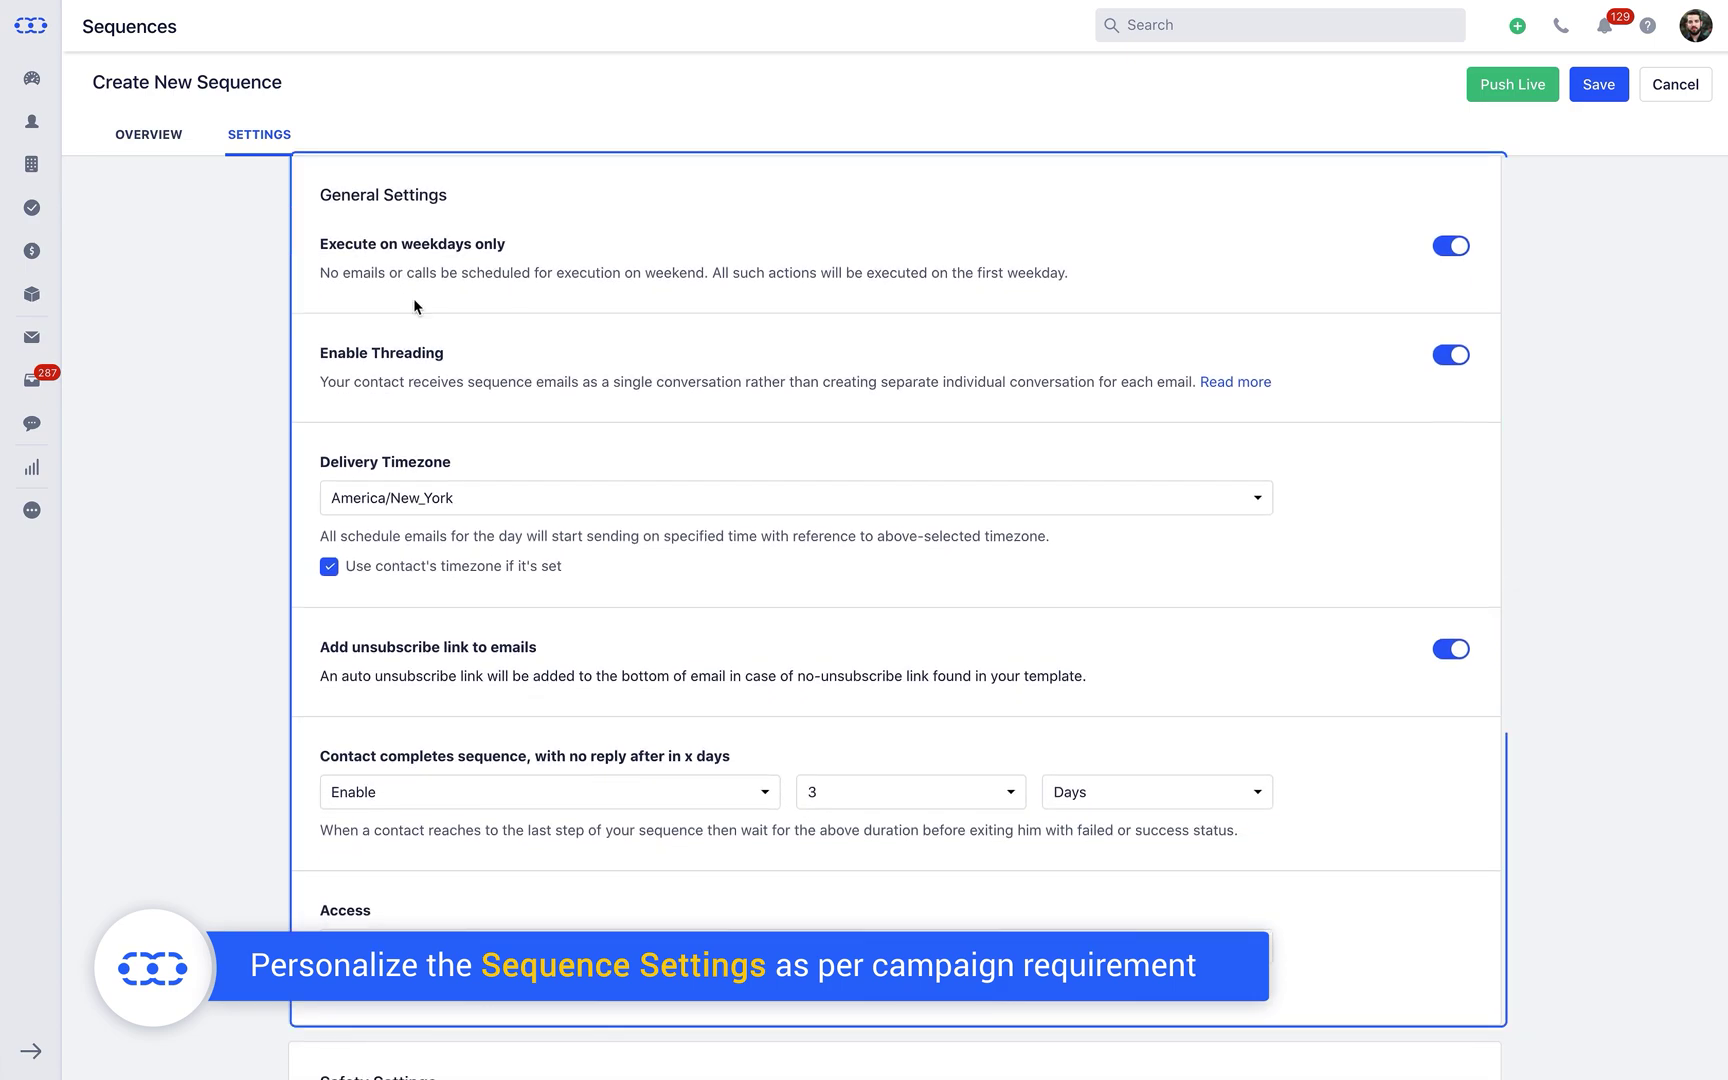
pyautogui.scroll(-1, 414, 300)
pyautogui.scroll(-2, 413, 299)
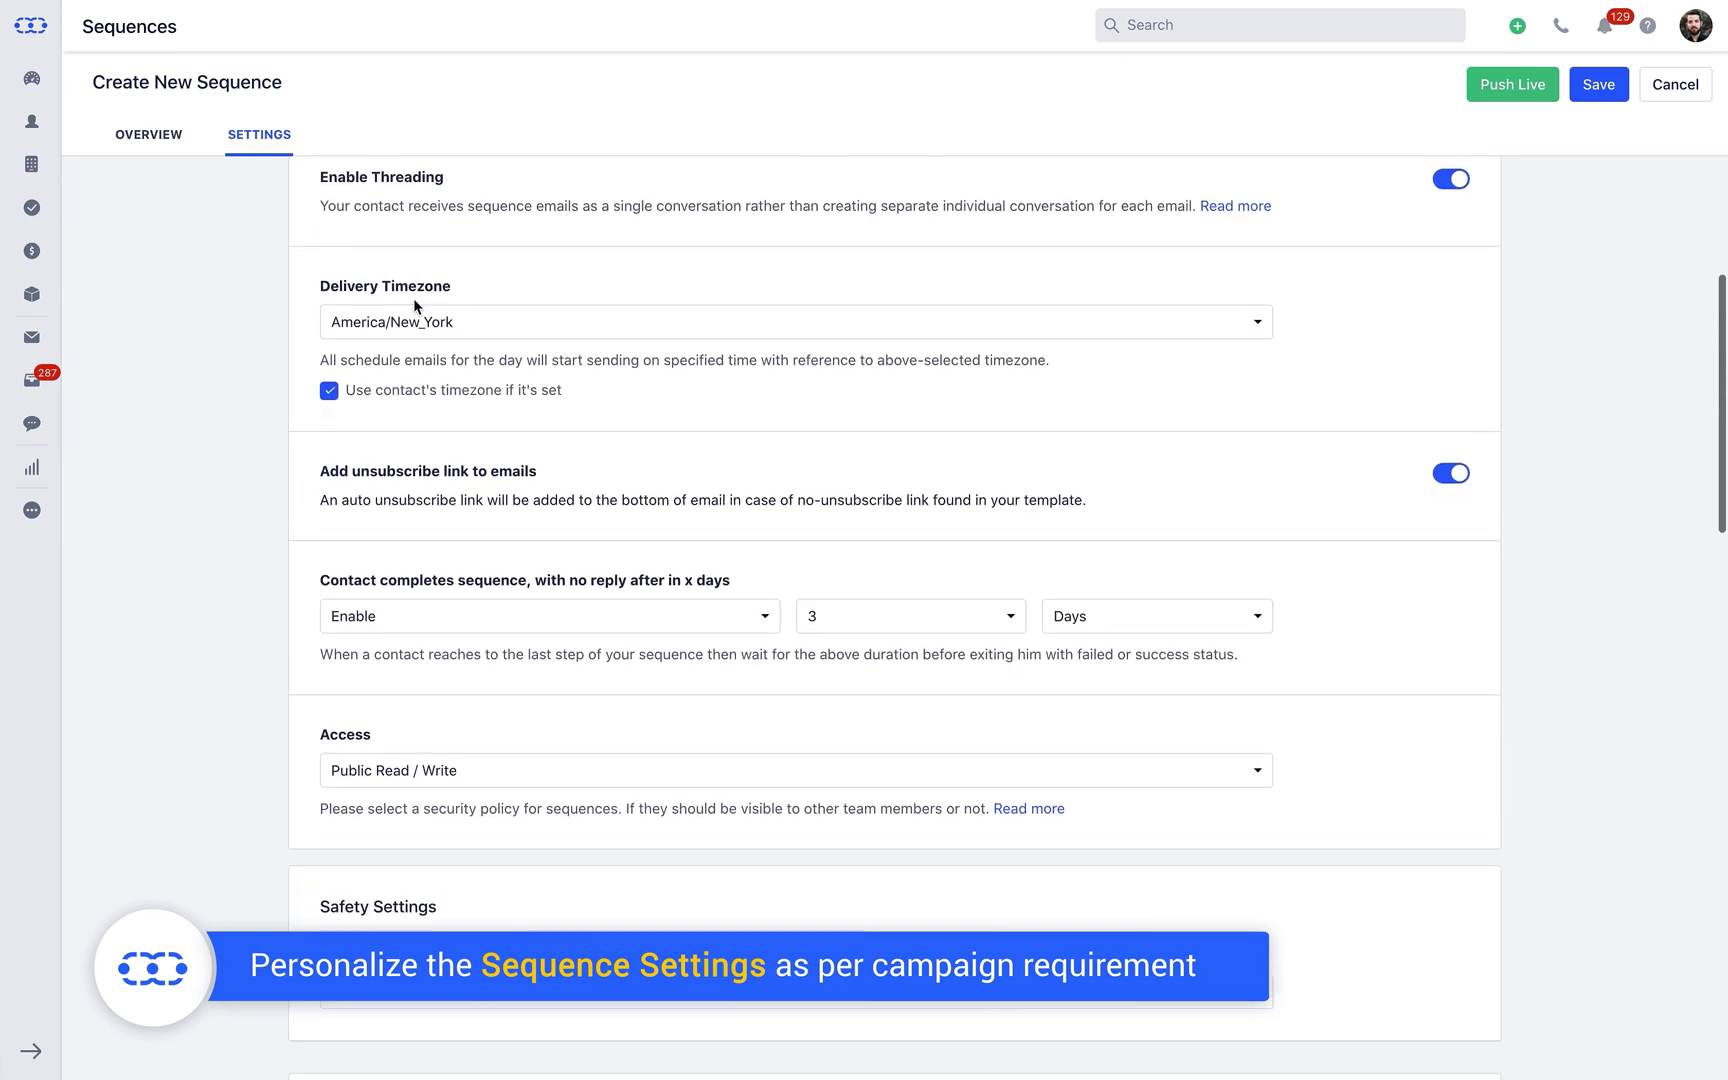
pyautogui.scroll(-1, 413, 300)
pyautogui.scroll(-1, 413, 299)
pyautogui.scroll(-3, 414, 298)
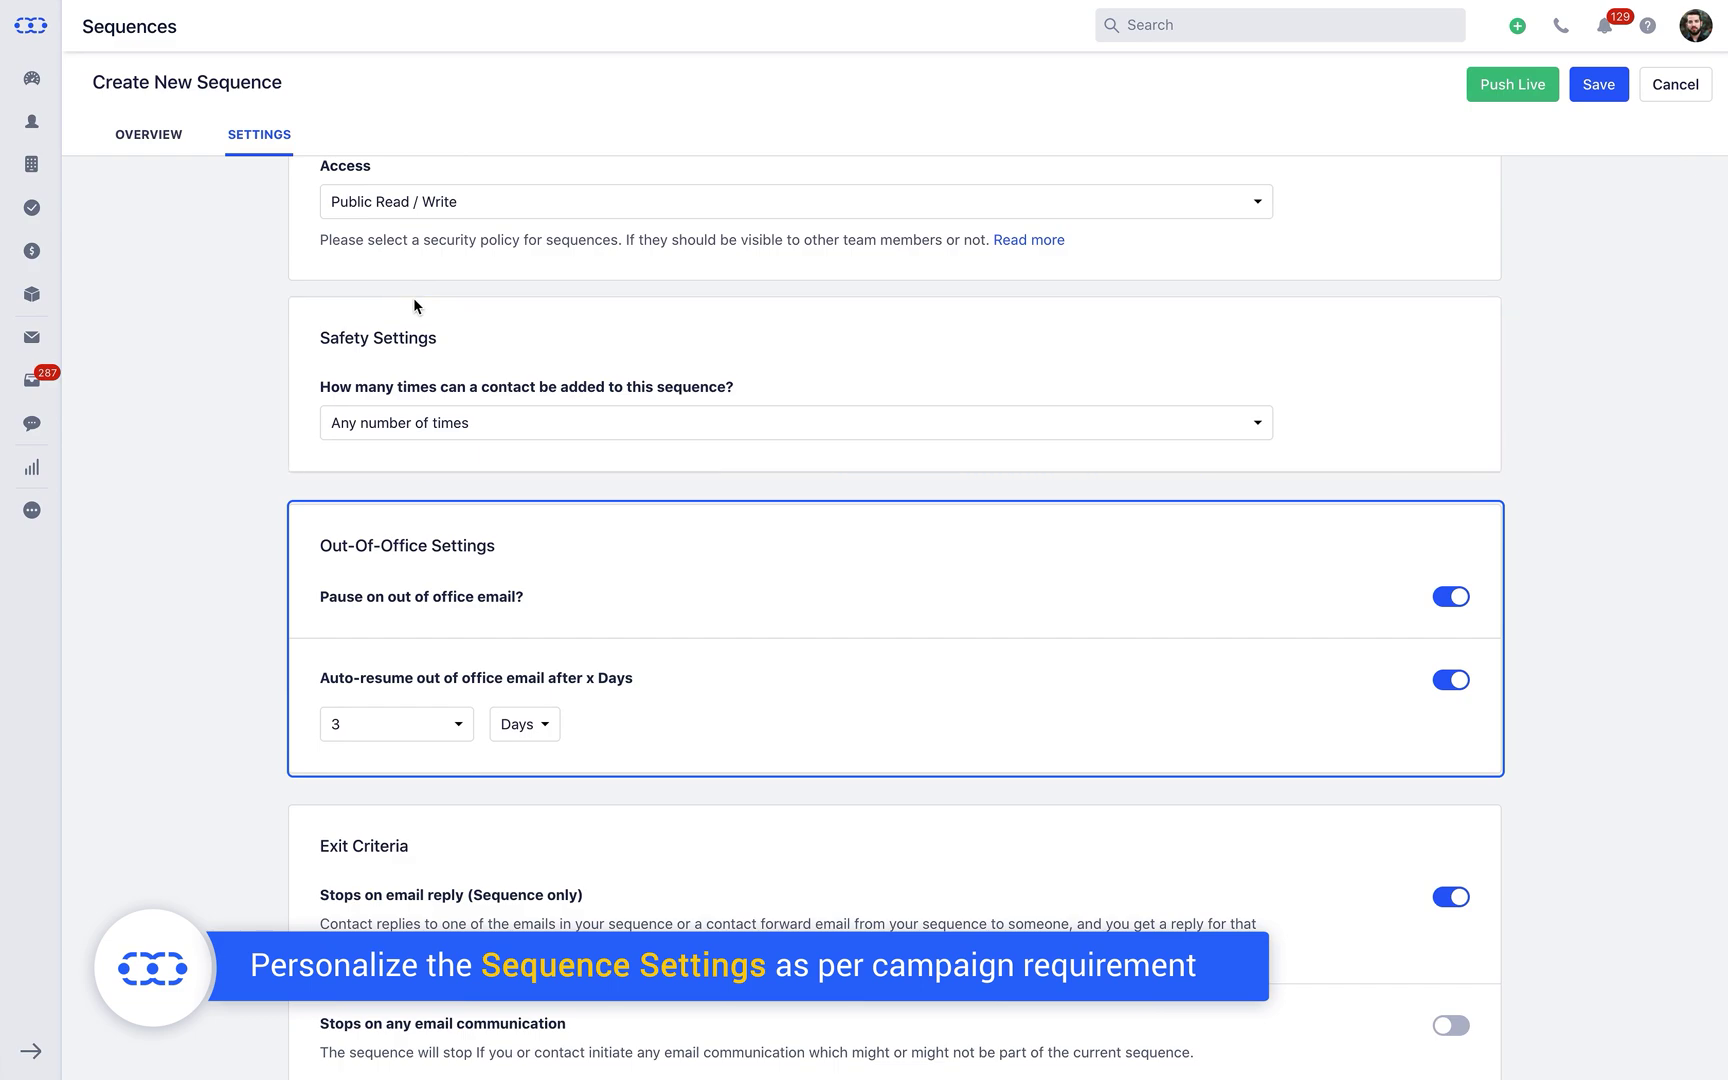
pyautogui.scroll(-2, 414, 306)
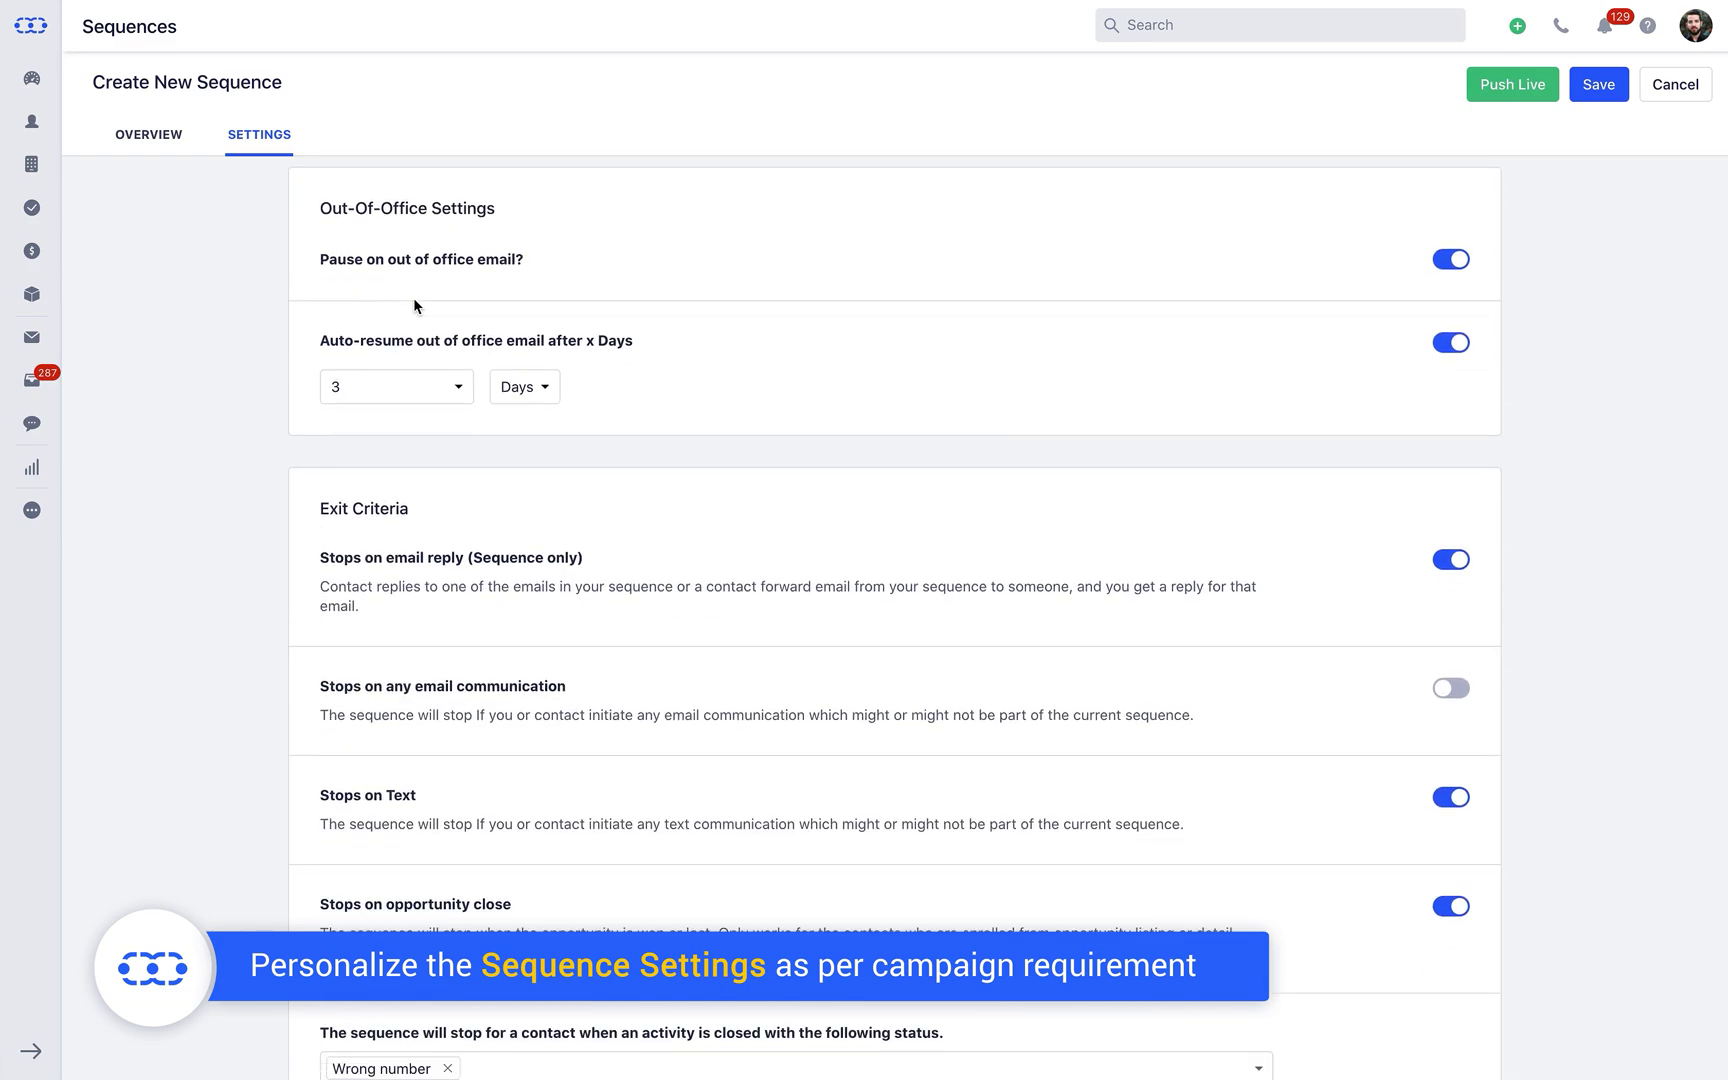
pyautogui.scroll(-3, 413, 306)
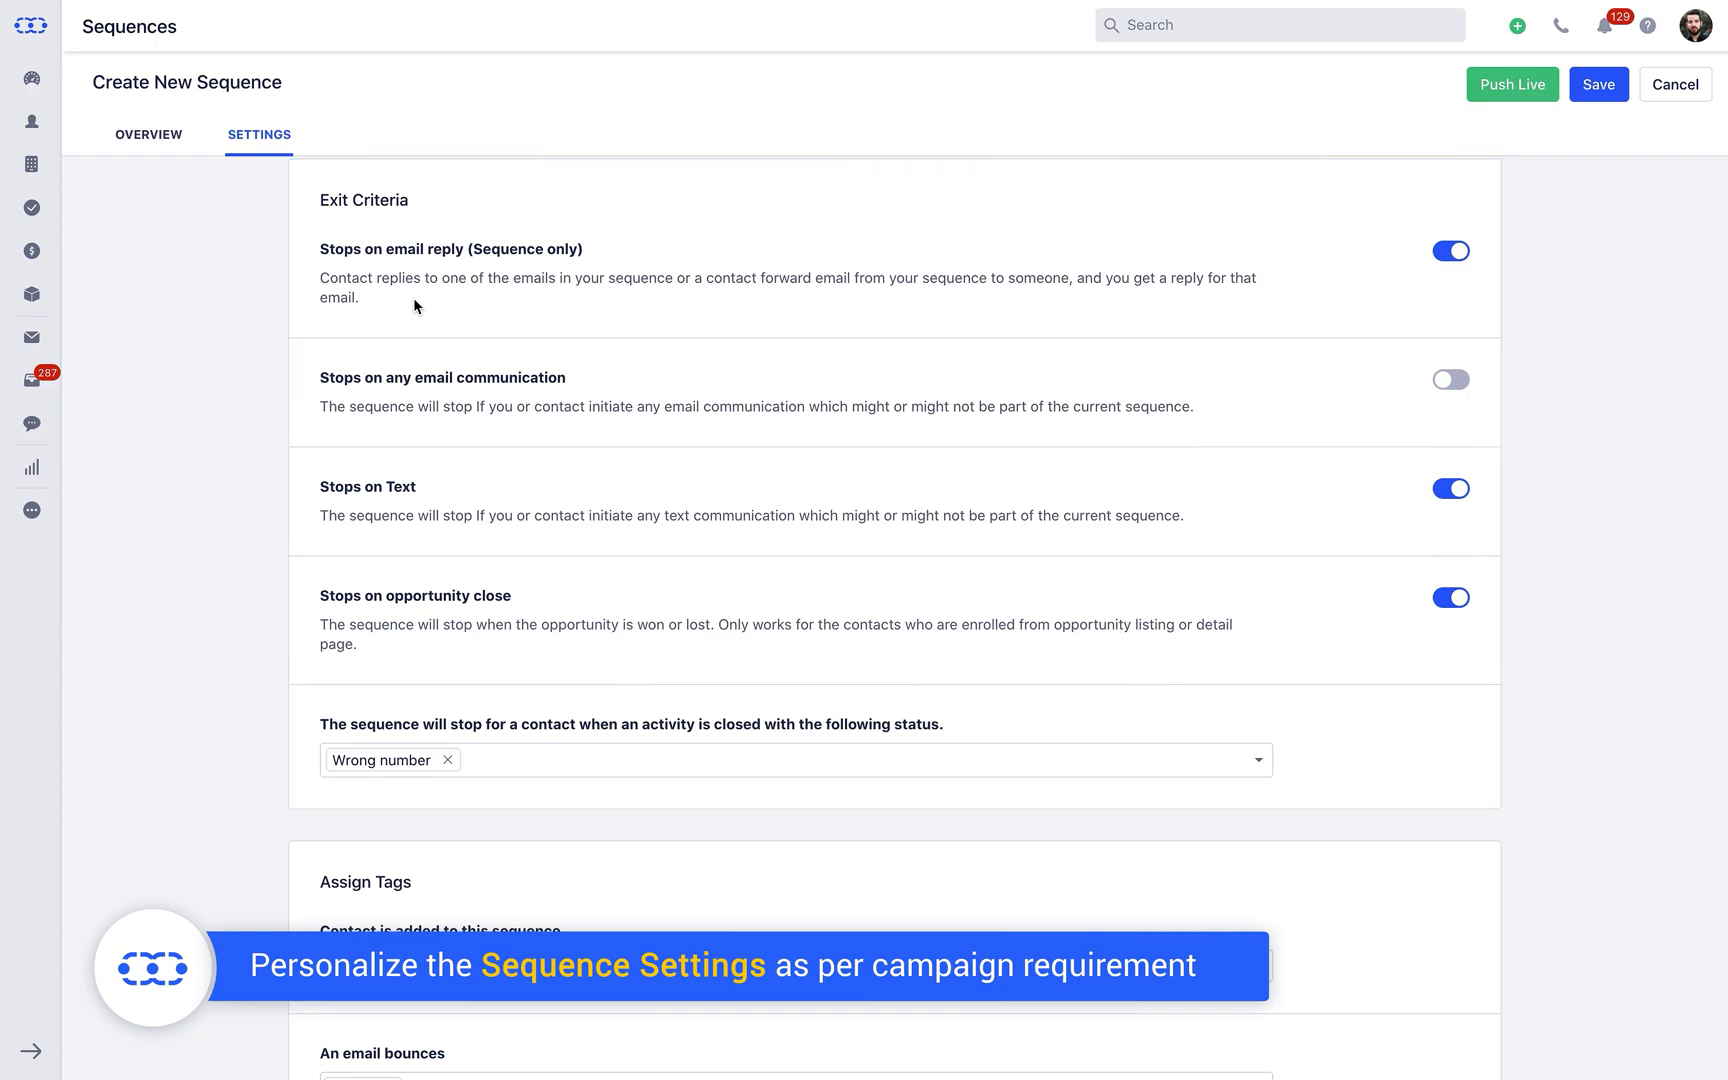
pyautogui.scroll(-3, 414, 300)
pyautogui.scroll(-3, 413, 300)
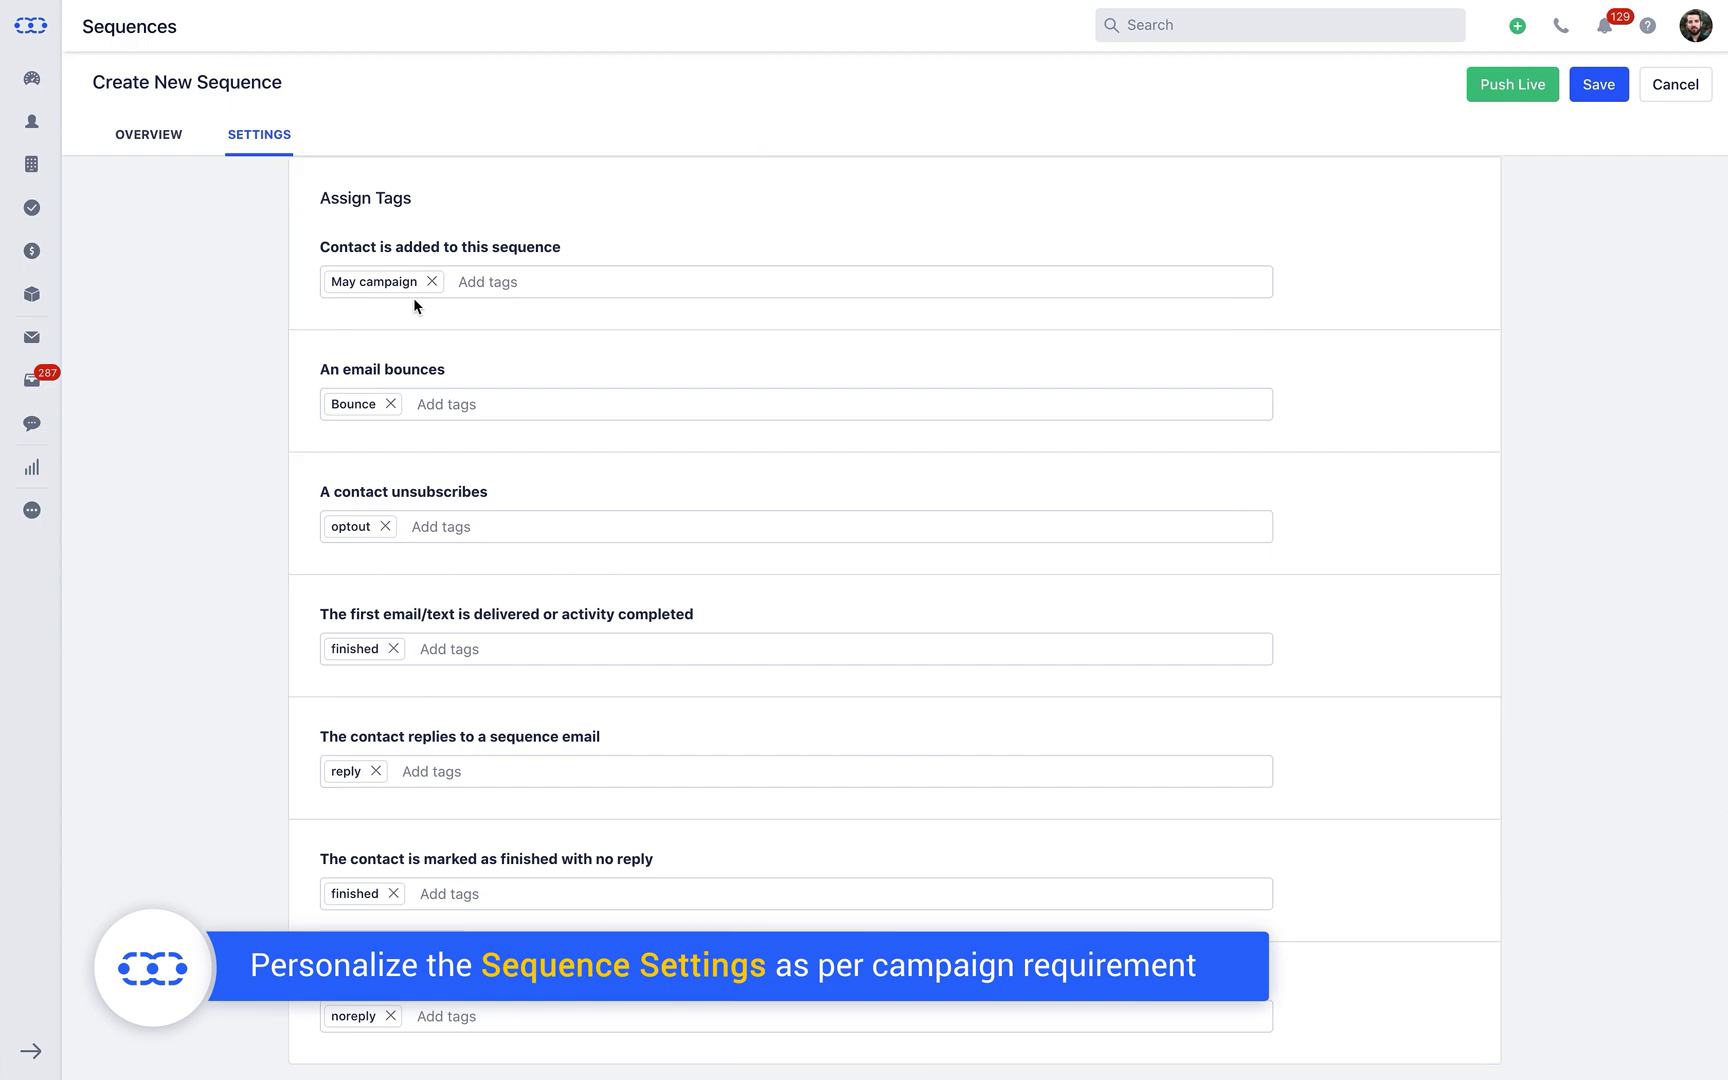
pyautogui.scroll(-1, 413, 300)
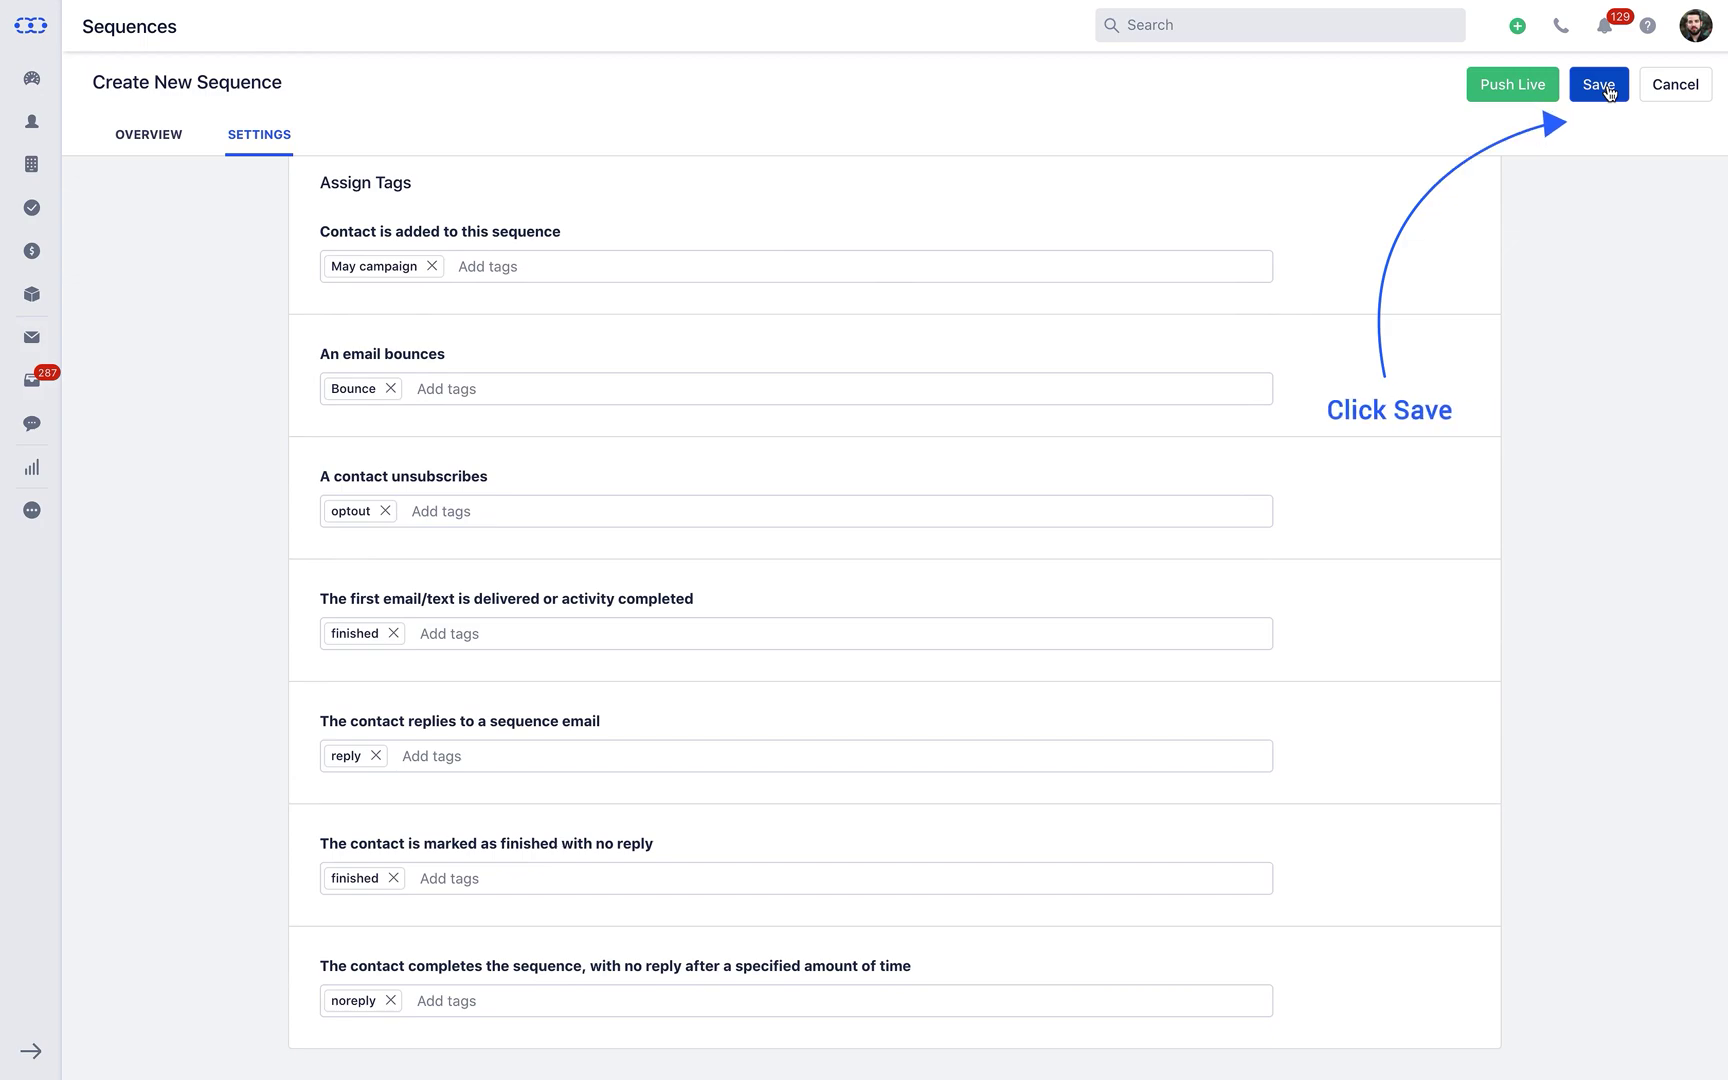
# - Push Nurture Lead's live, select all 50 contacts, and bring up Enroll to Sequence
pyautogui.click(1524, 89)
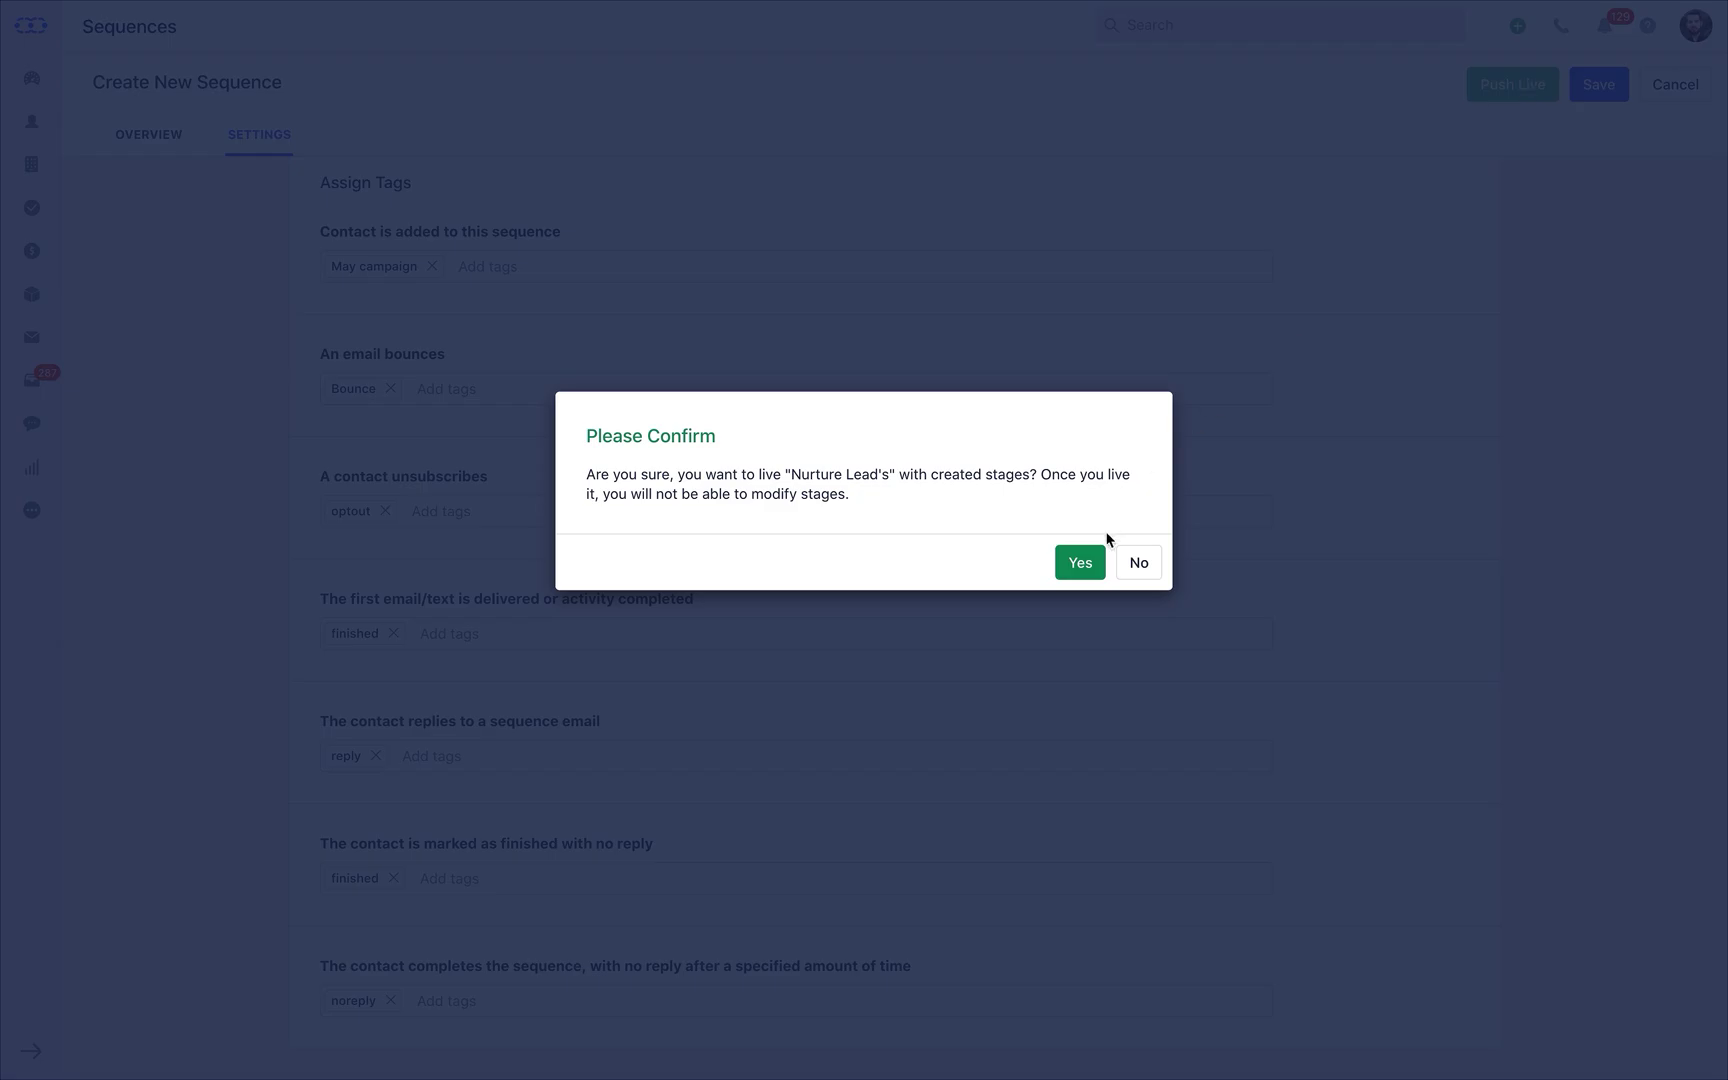
pyautogui.click(1094, 559)
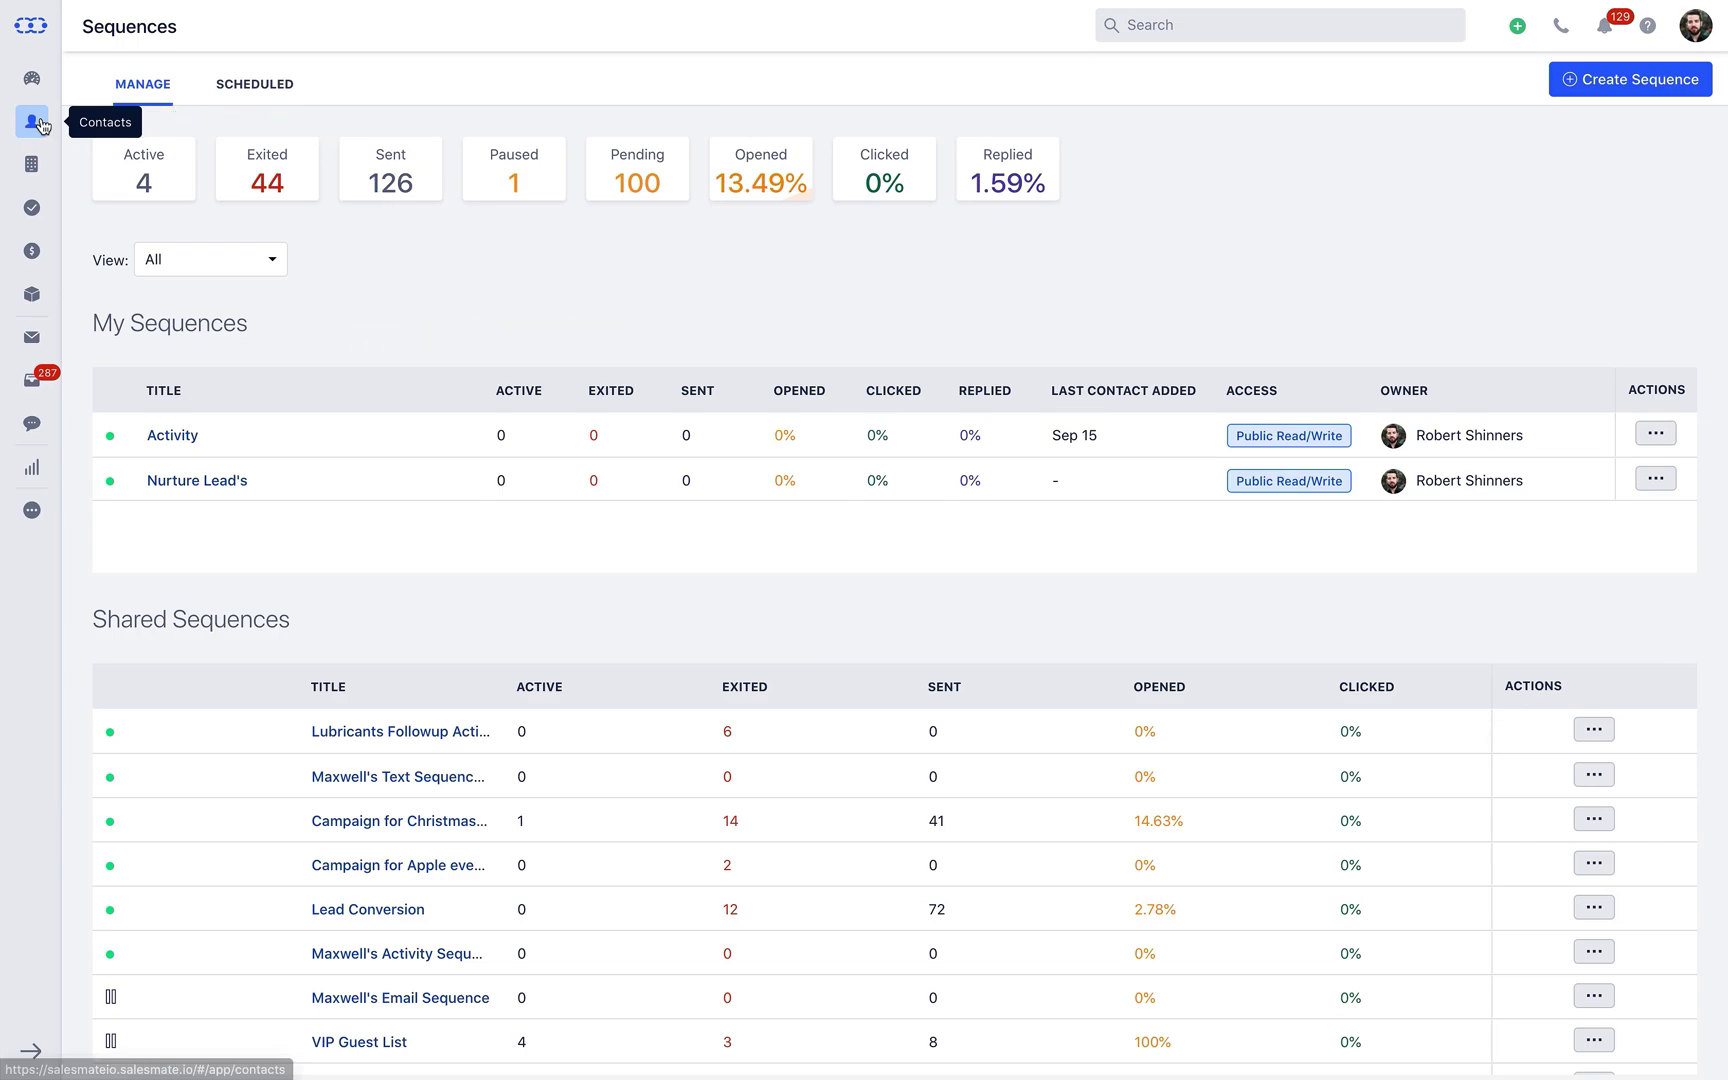
pyautogui.click(40, 126)
pyautogui.click(84, 141)
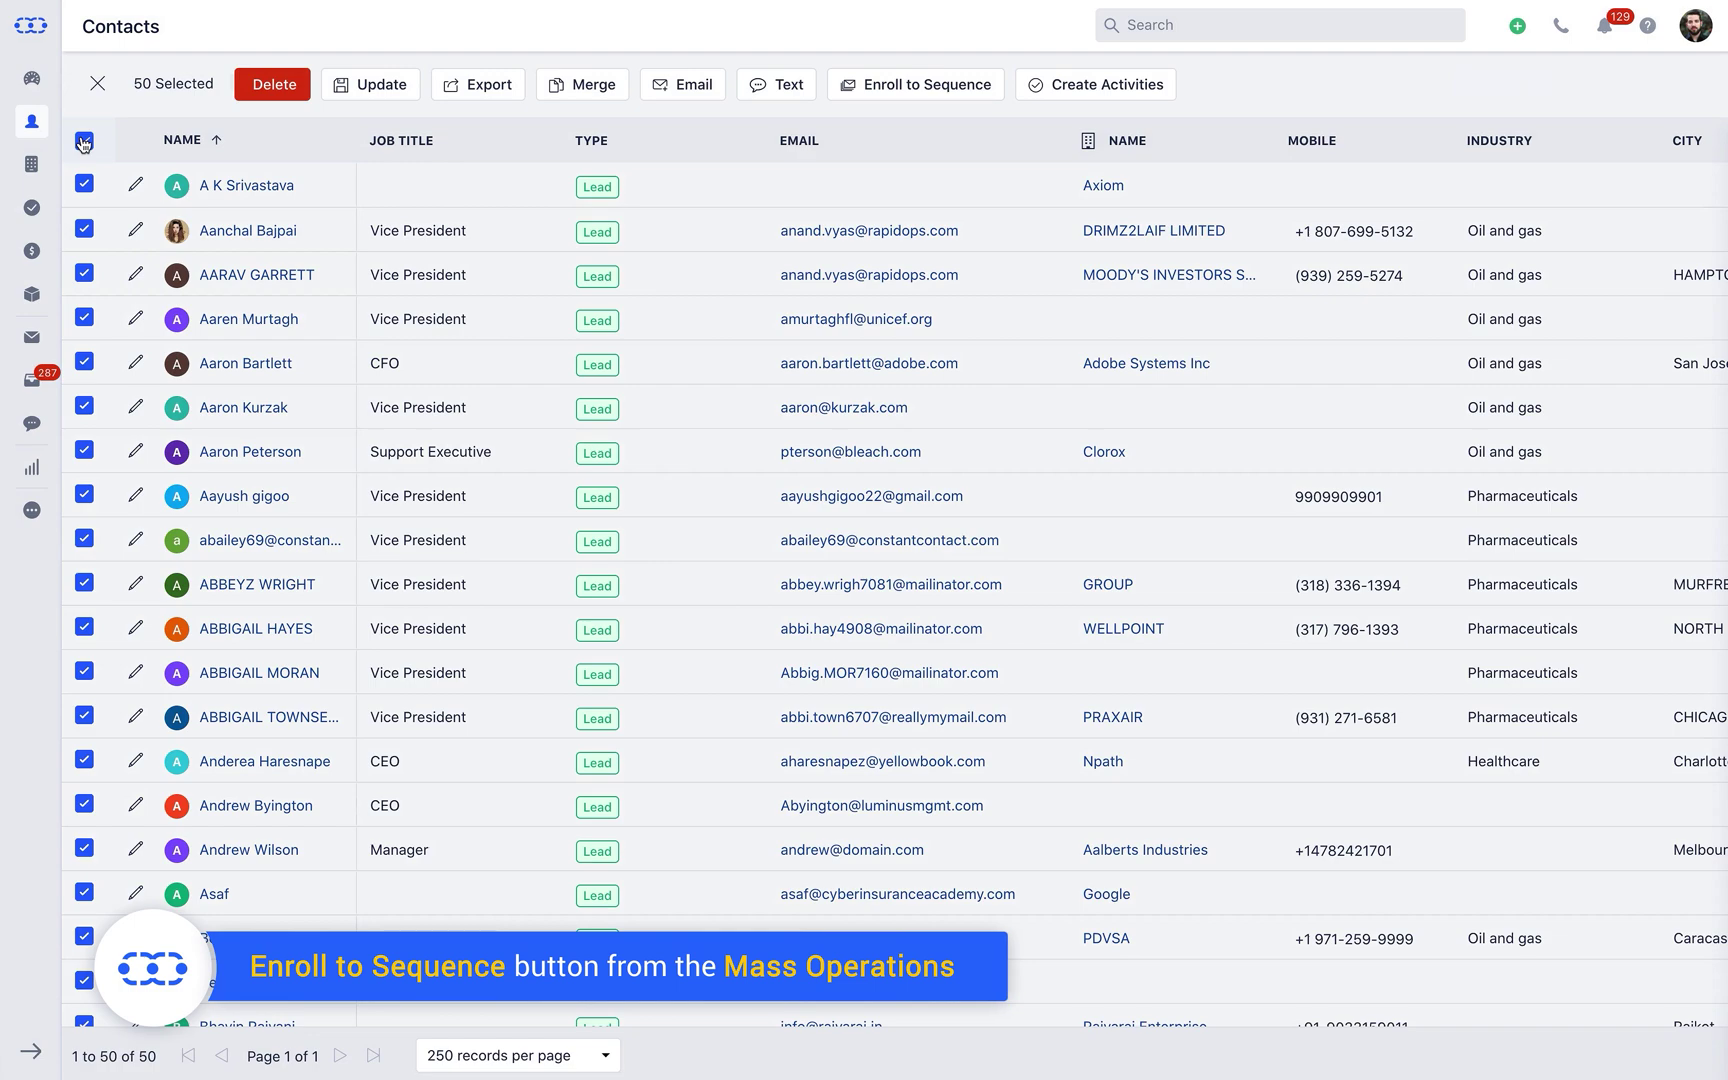
pyautogui.click(928, 86)
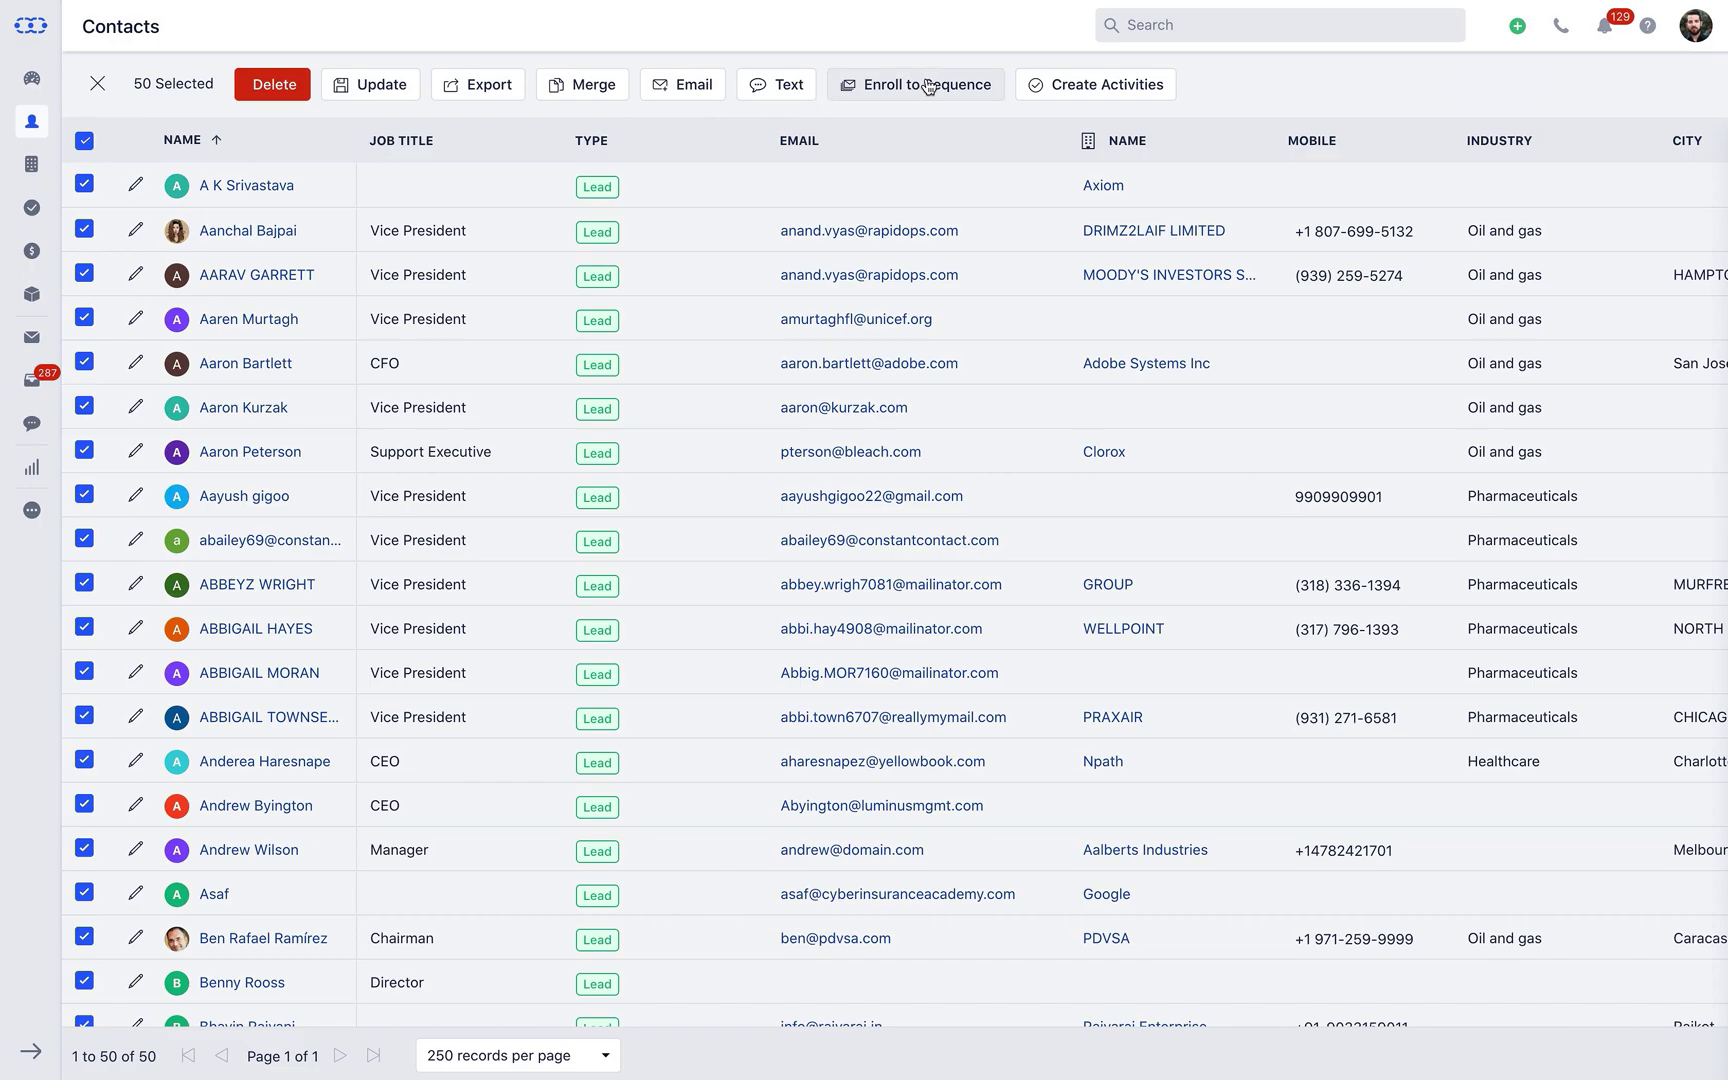
pyautogui.click(927, 86)
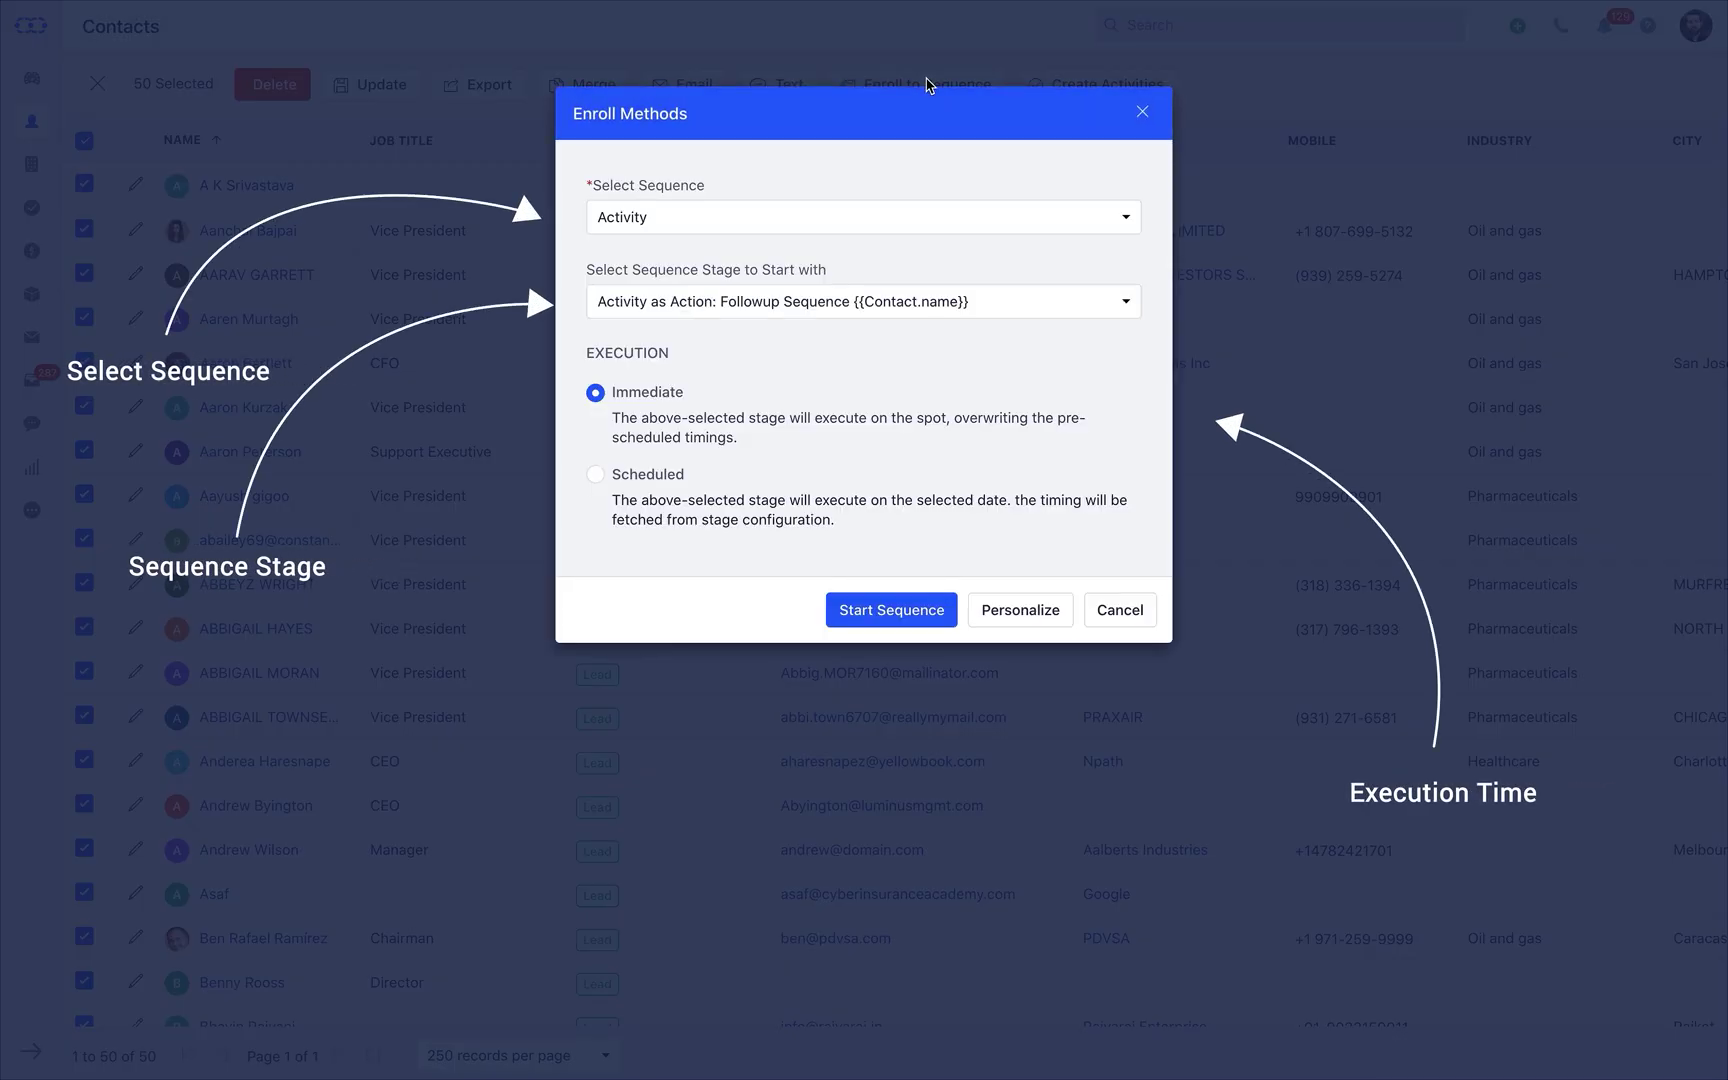
pyautogui.click(928, 220)
pyautogui.click(914, 331)
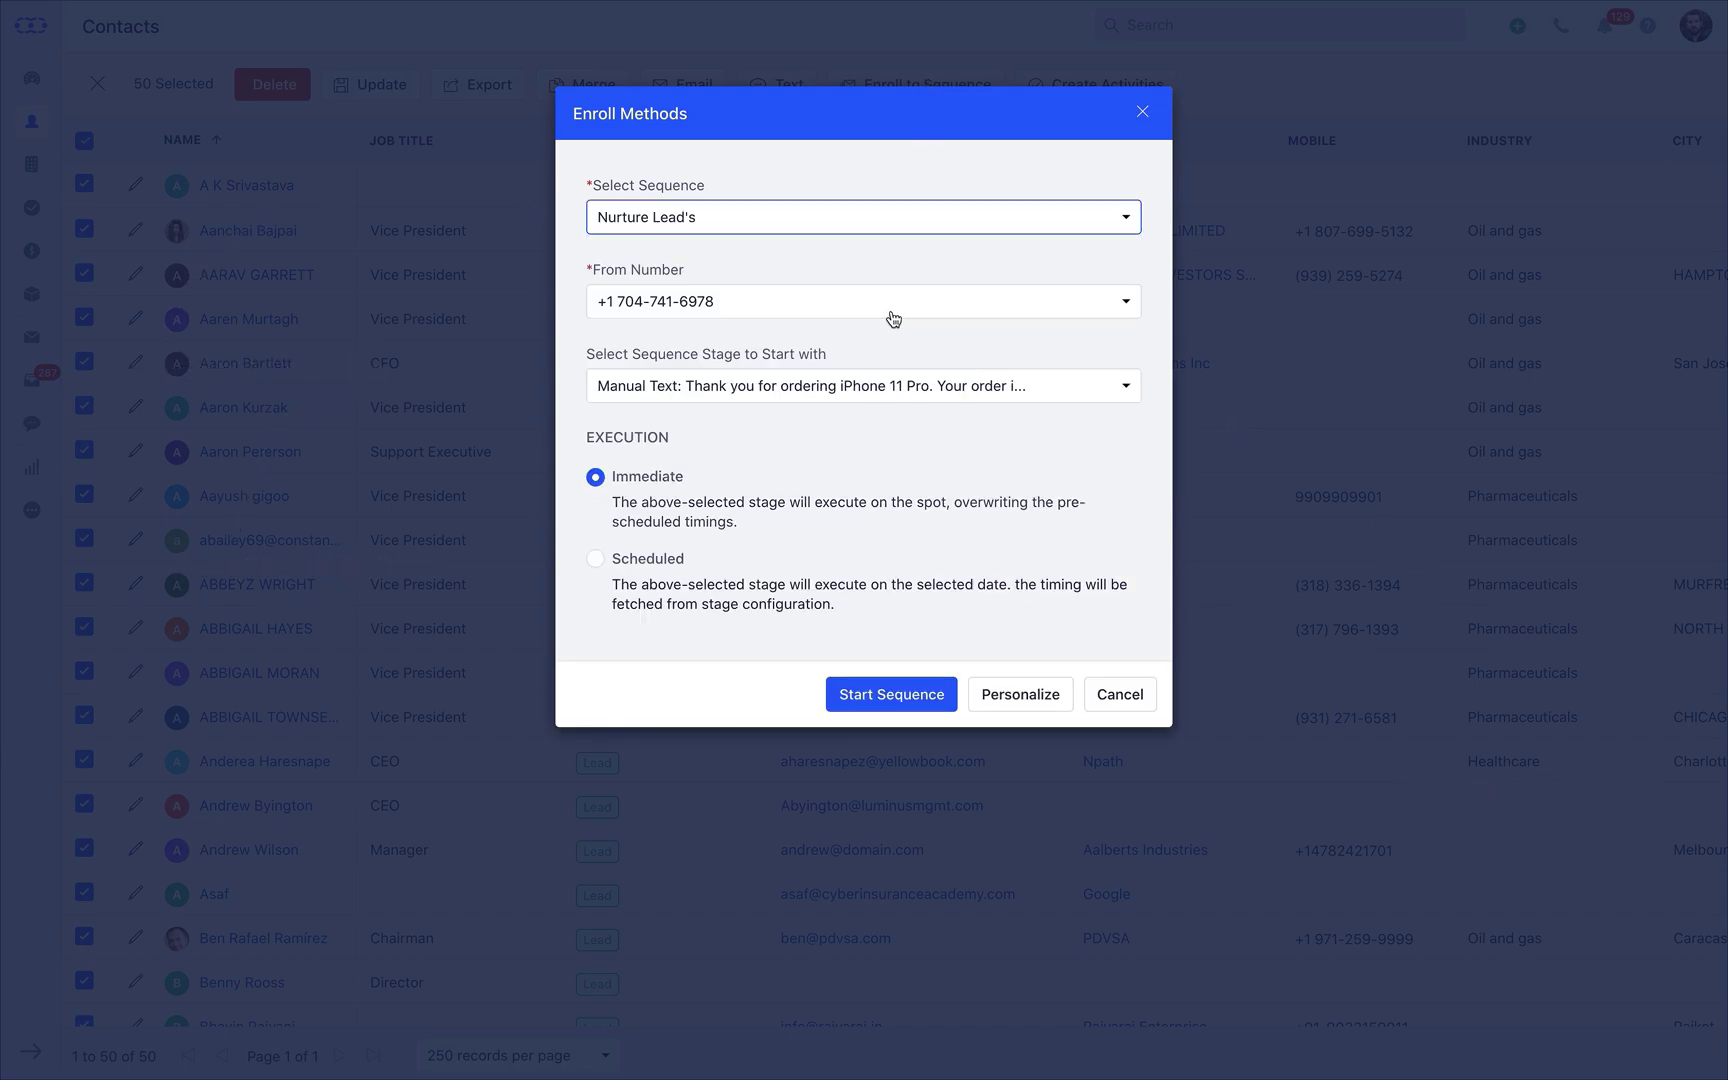
pyautogui.click(893, 319)
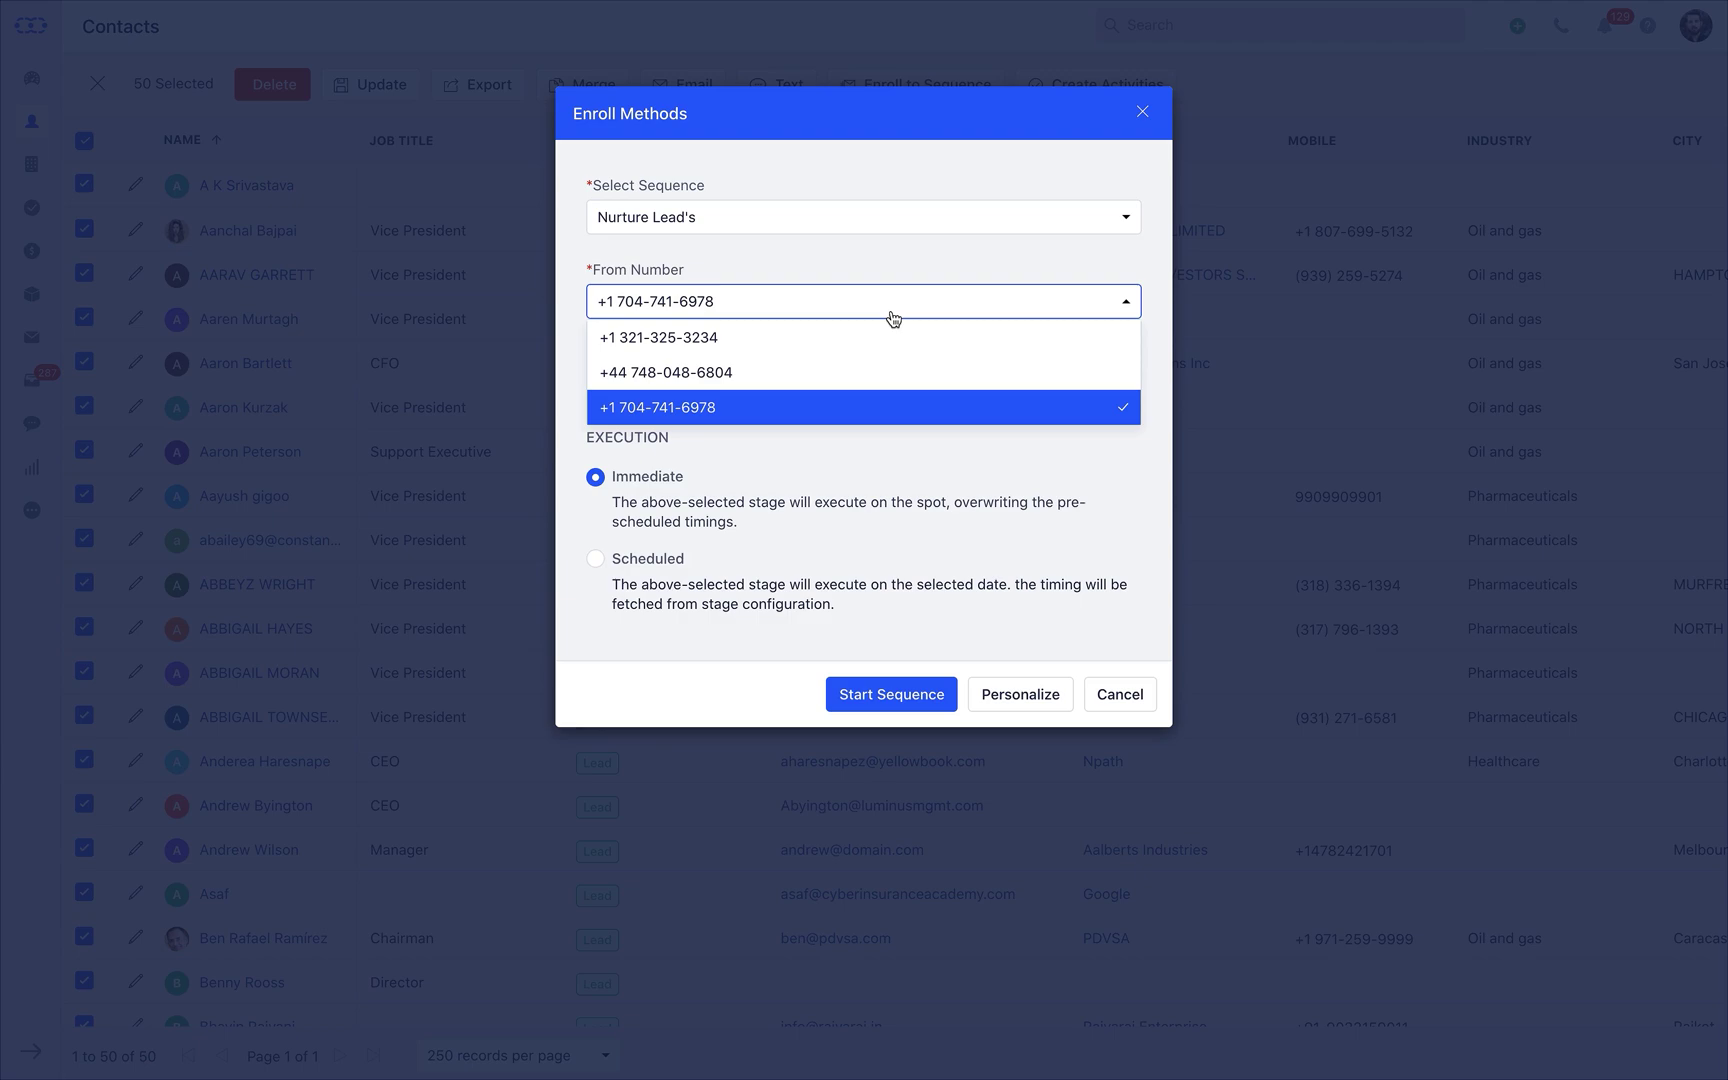
pyautogui.click(889, 313)
# - Schedule enrolment from the first Manual Text stage and preview each contact's personalised messages
pyautogui.click(901, 390)
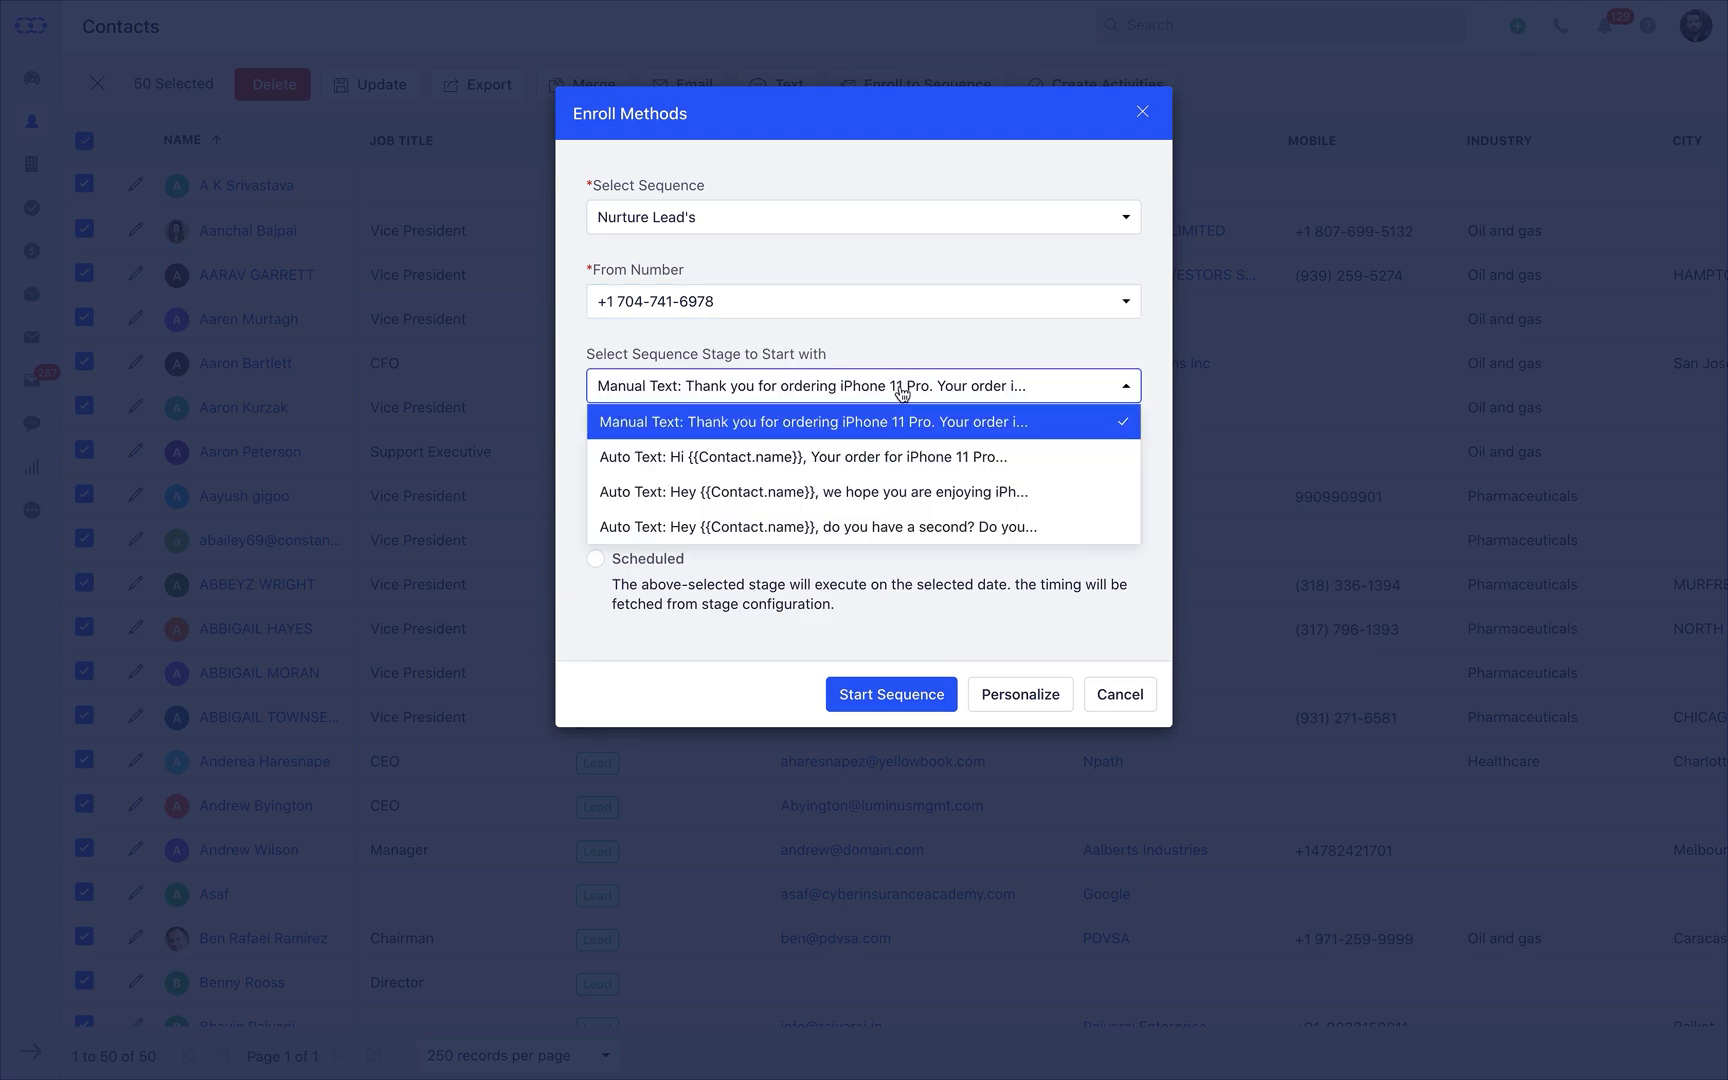
pyautogui.click(900, 392)
pyautogui.click(595, 559)
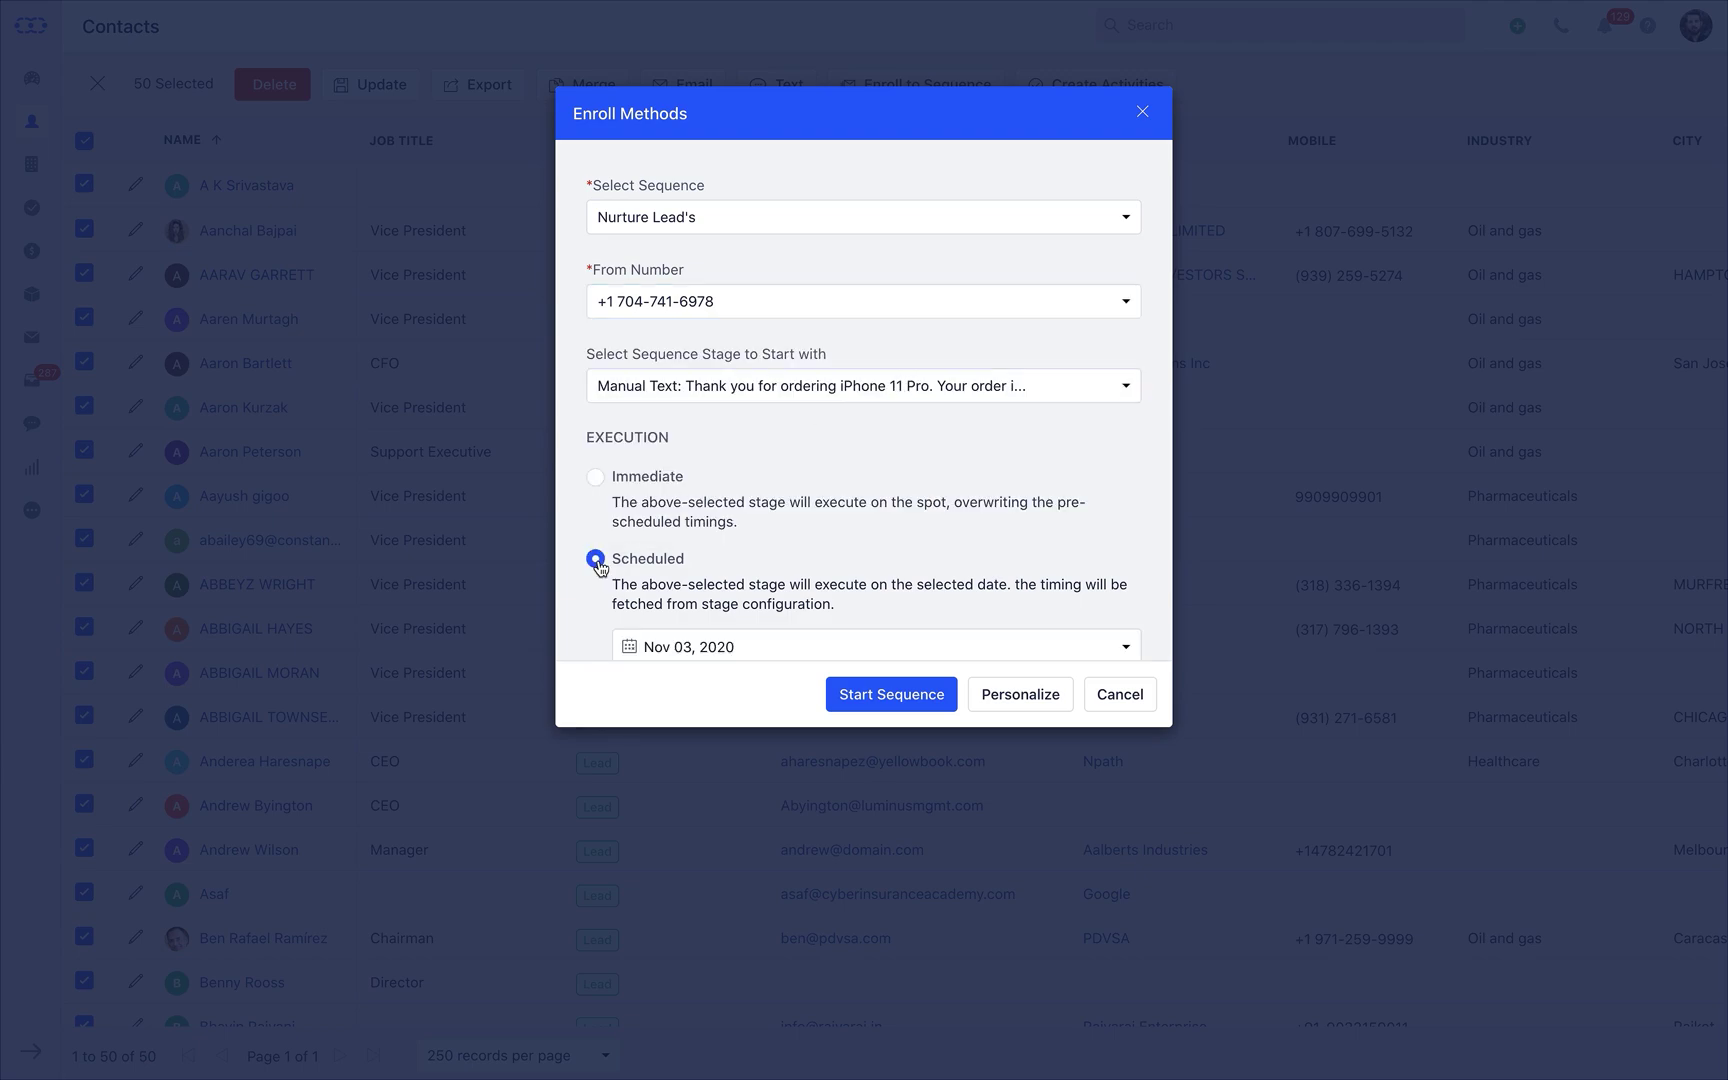
pyautogui.scroll(-1, 697, 594)
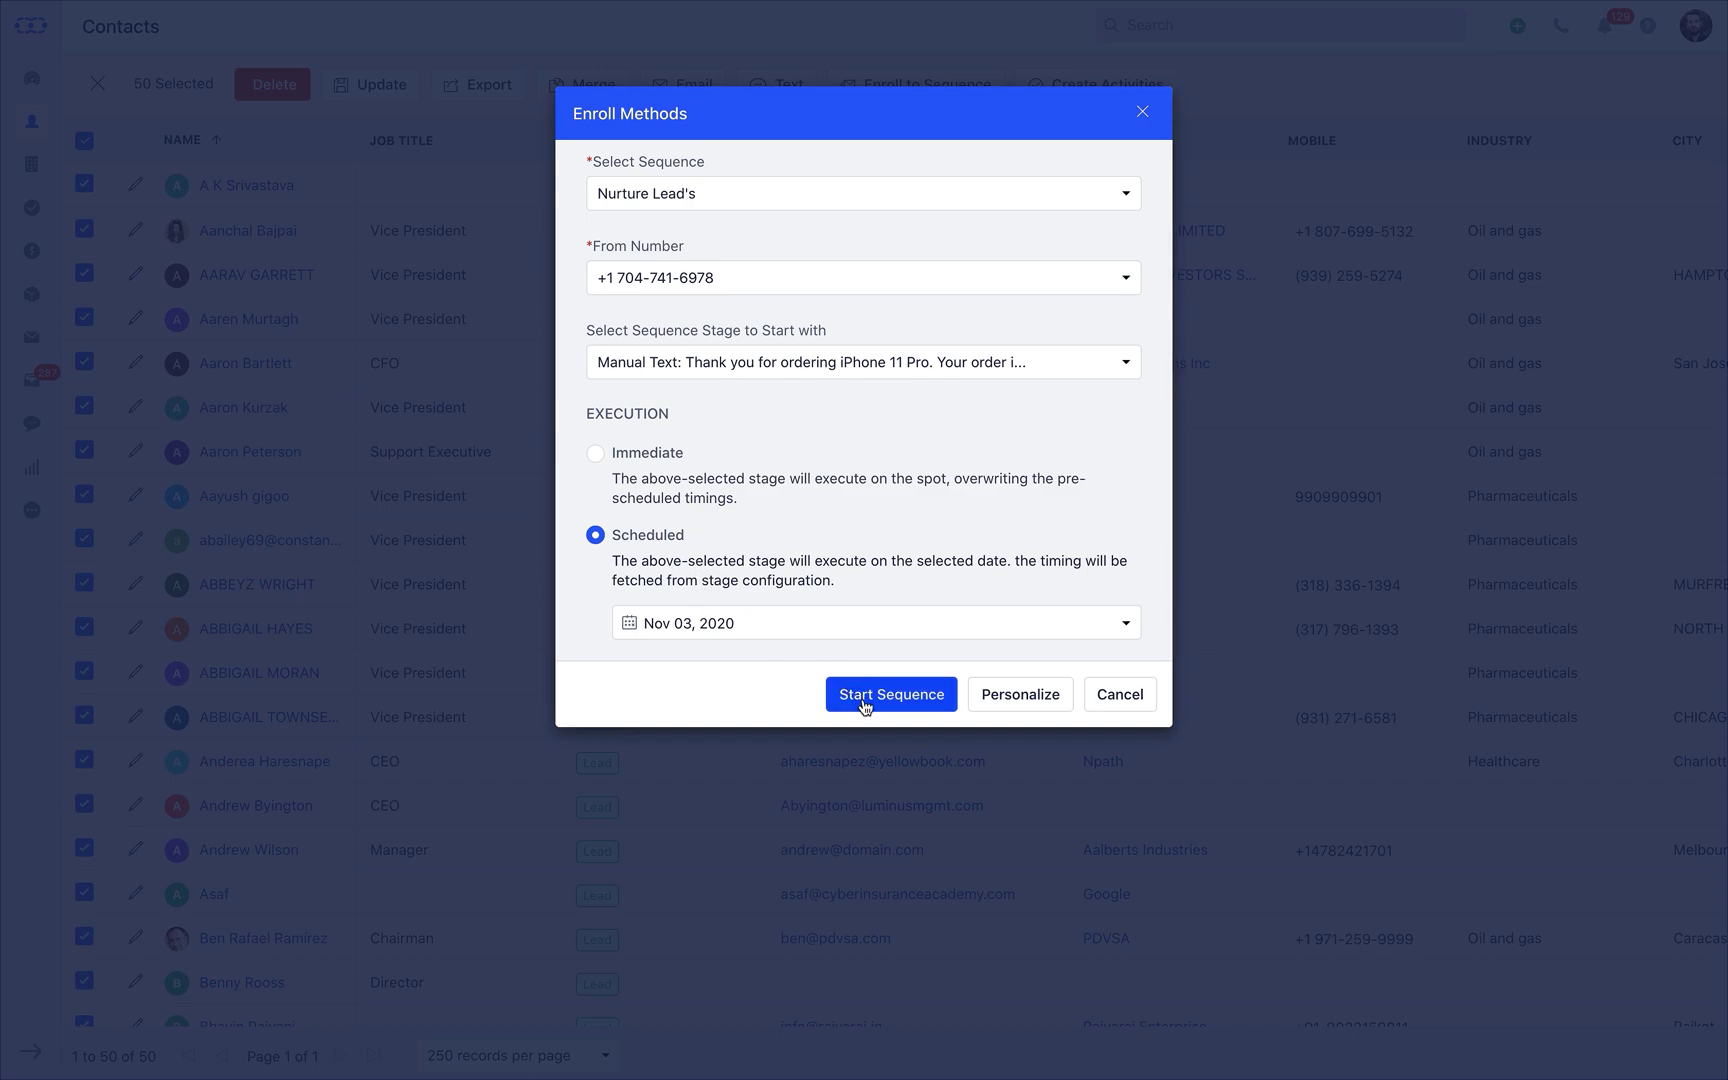
pyautogui.click(1034, 697)
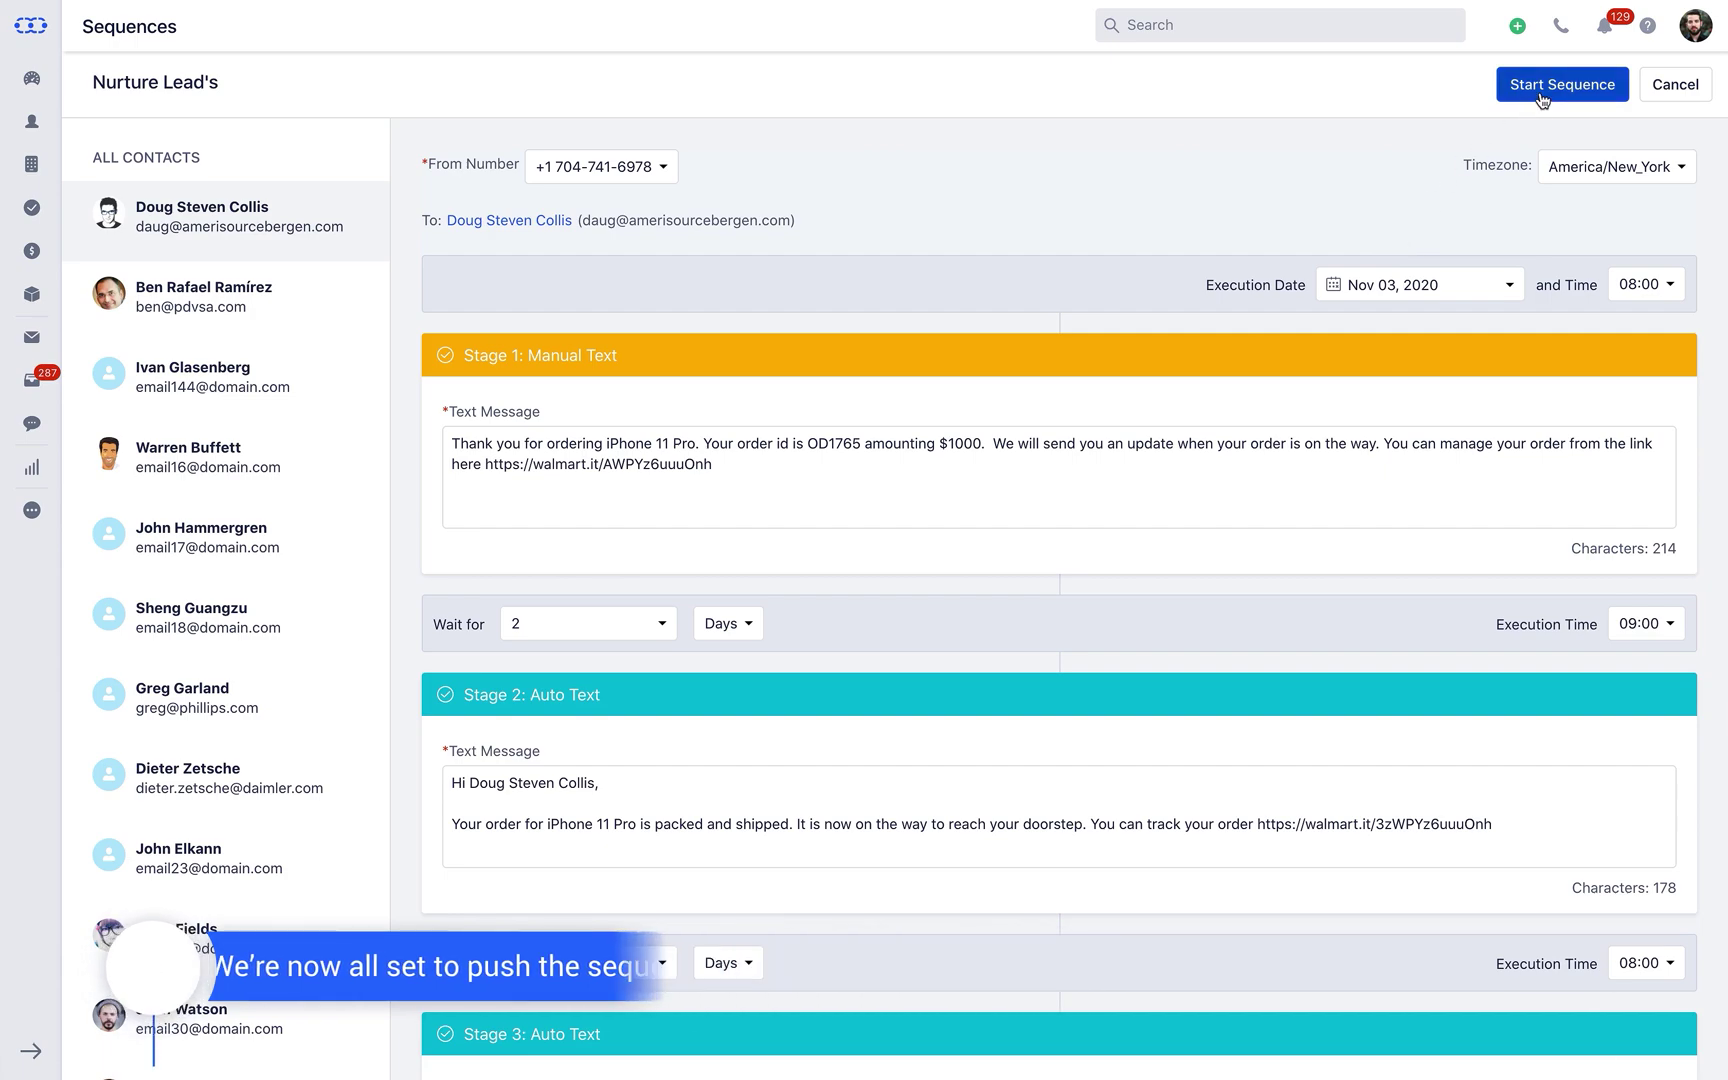
pyautogui.click(31, 121)
pyautogui.click(294, 232)
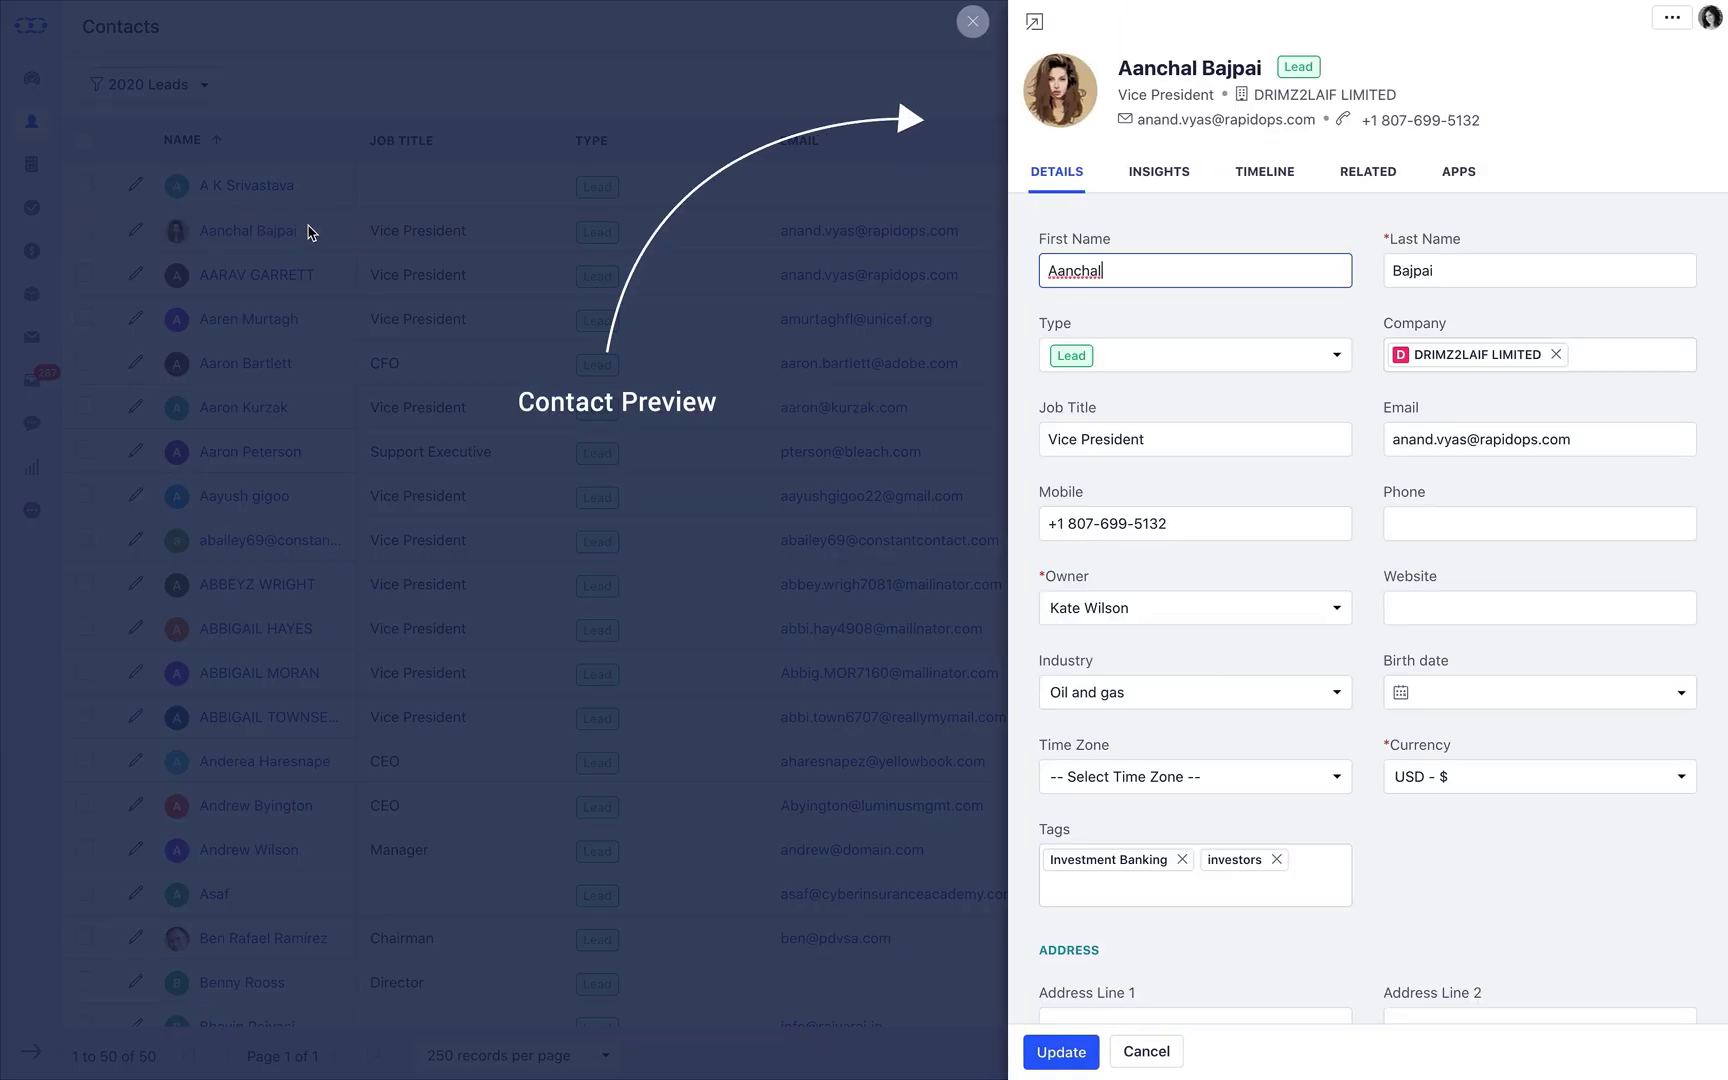
pyautogui.click(1670, 24)
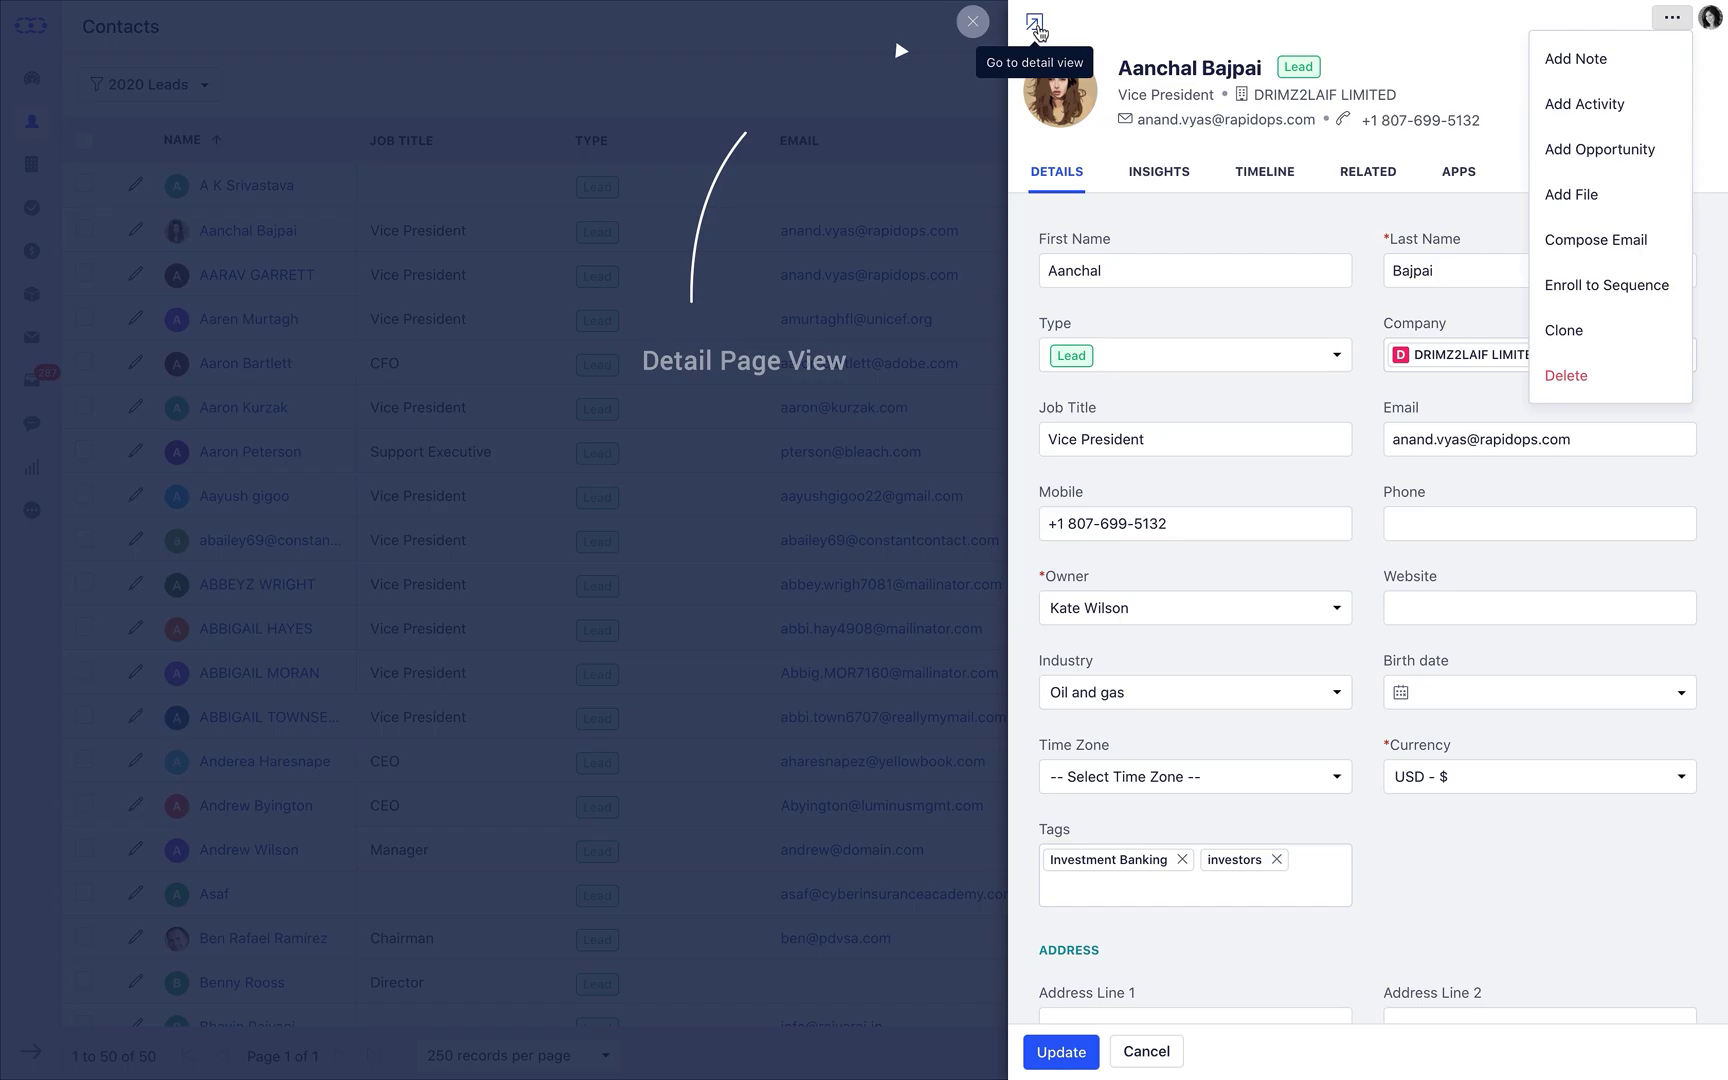
pyautogui.click(1036, 28)
pyautogui.click(1677, 131)
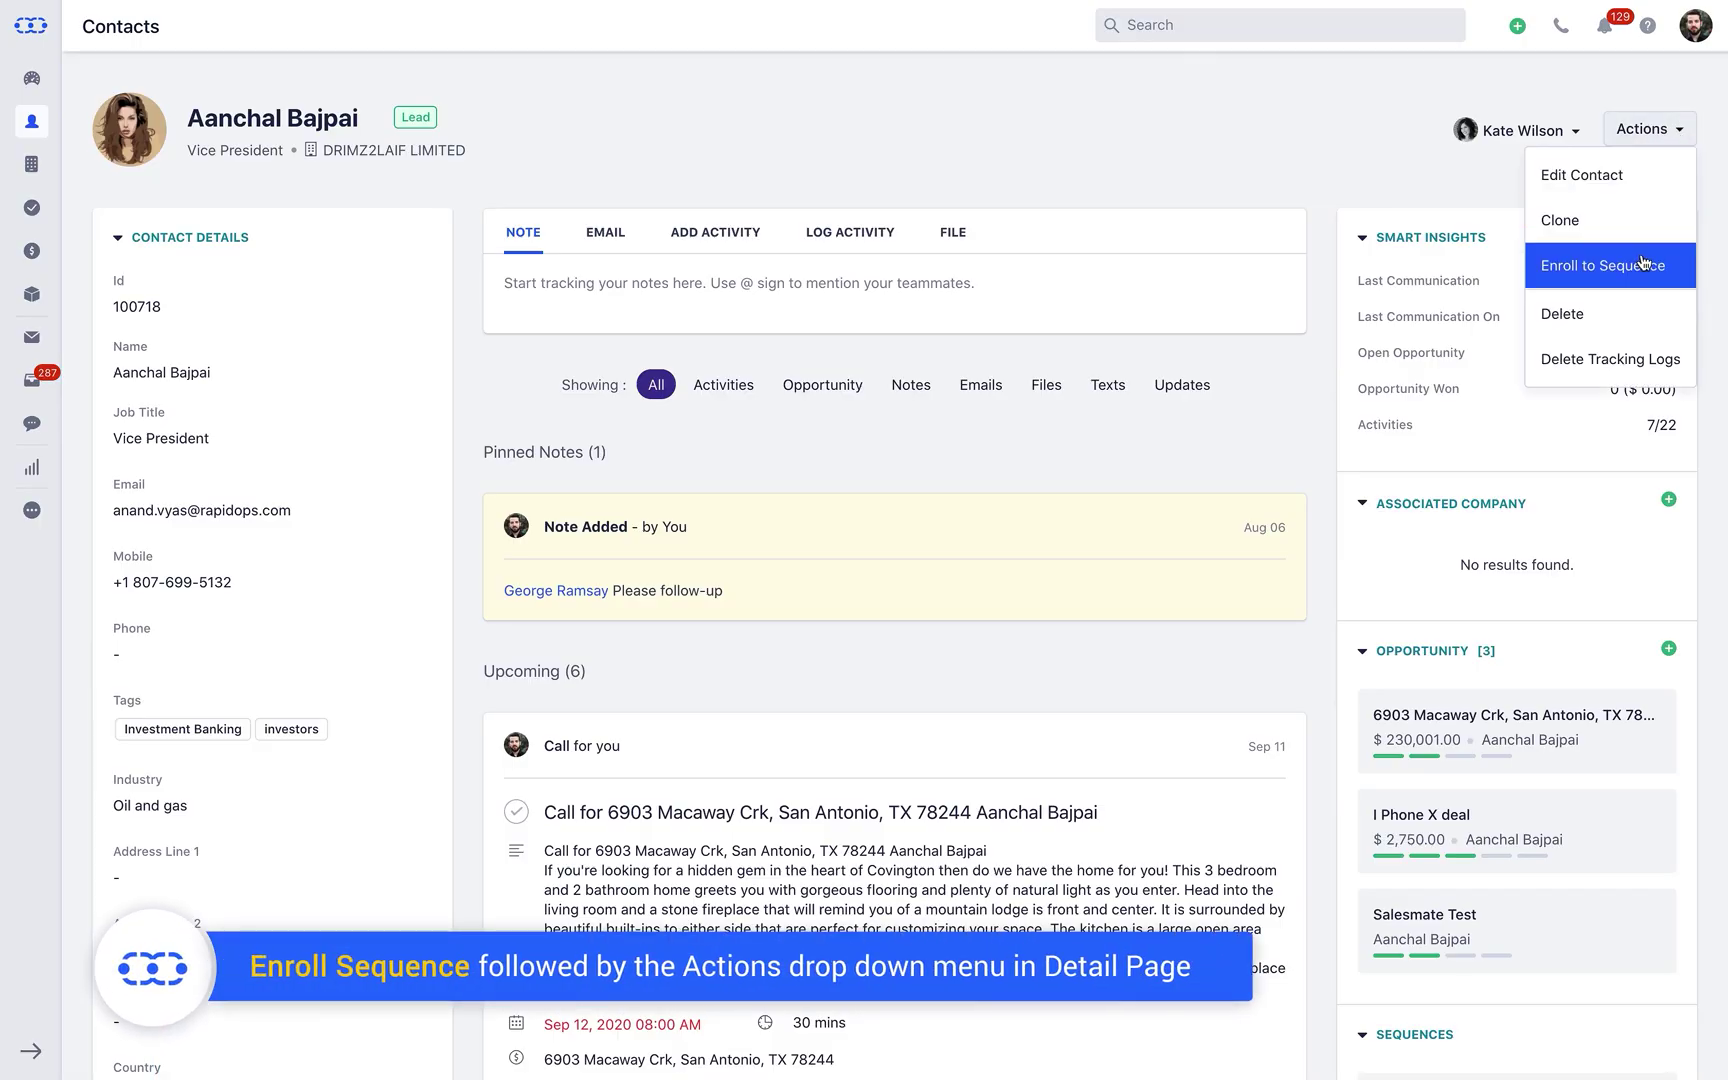
pyautogui.click(1642, 264)
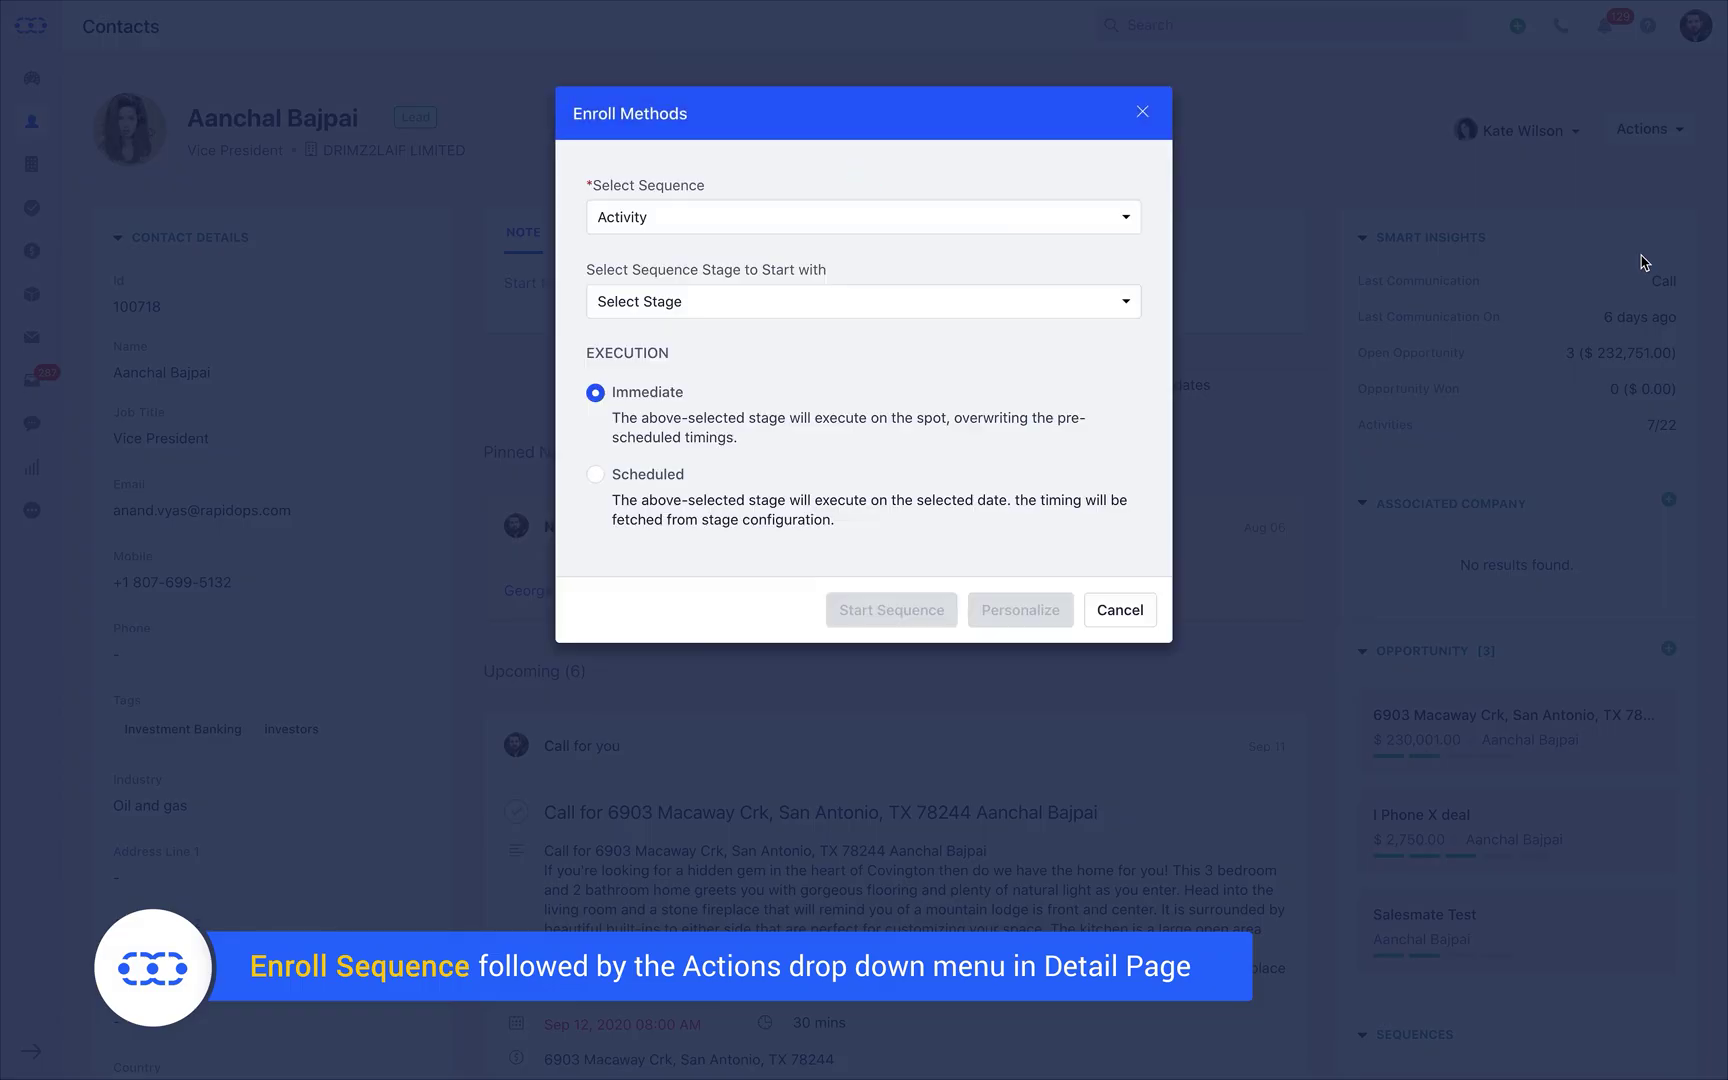
pyautogui.click(1088, 229)
pyautogui.click(1085, 327)
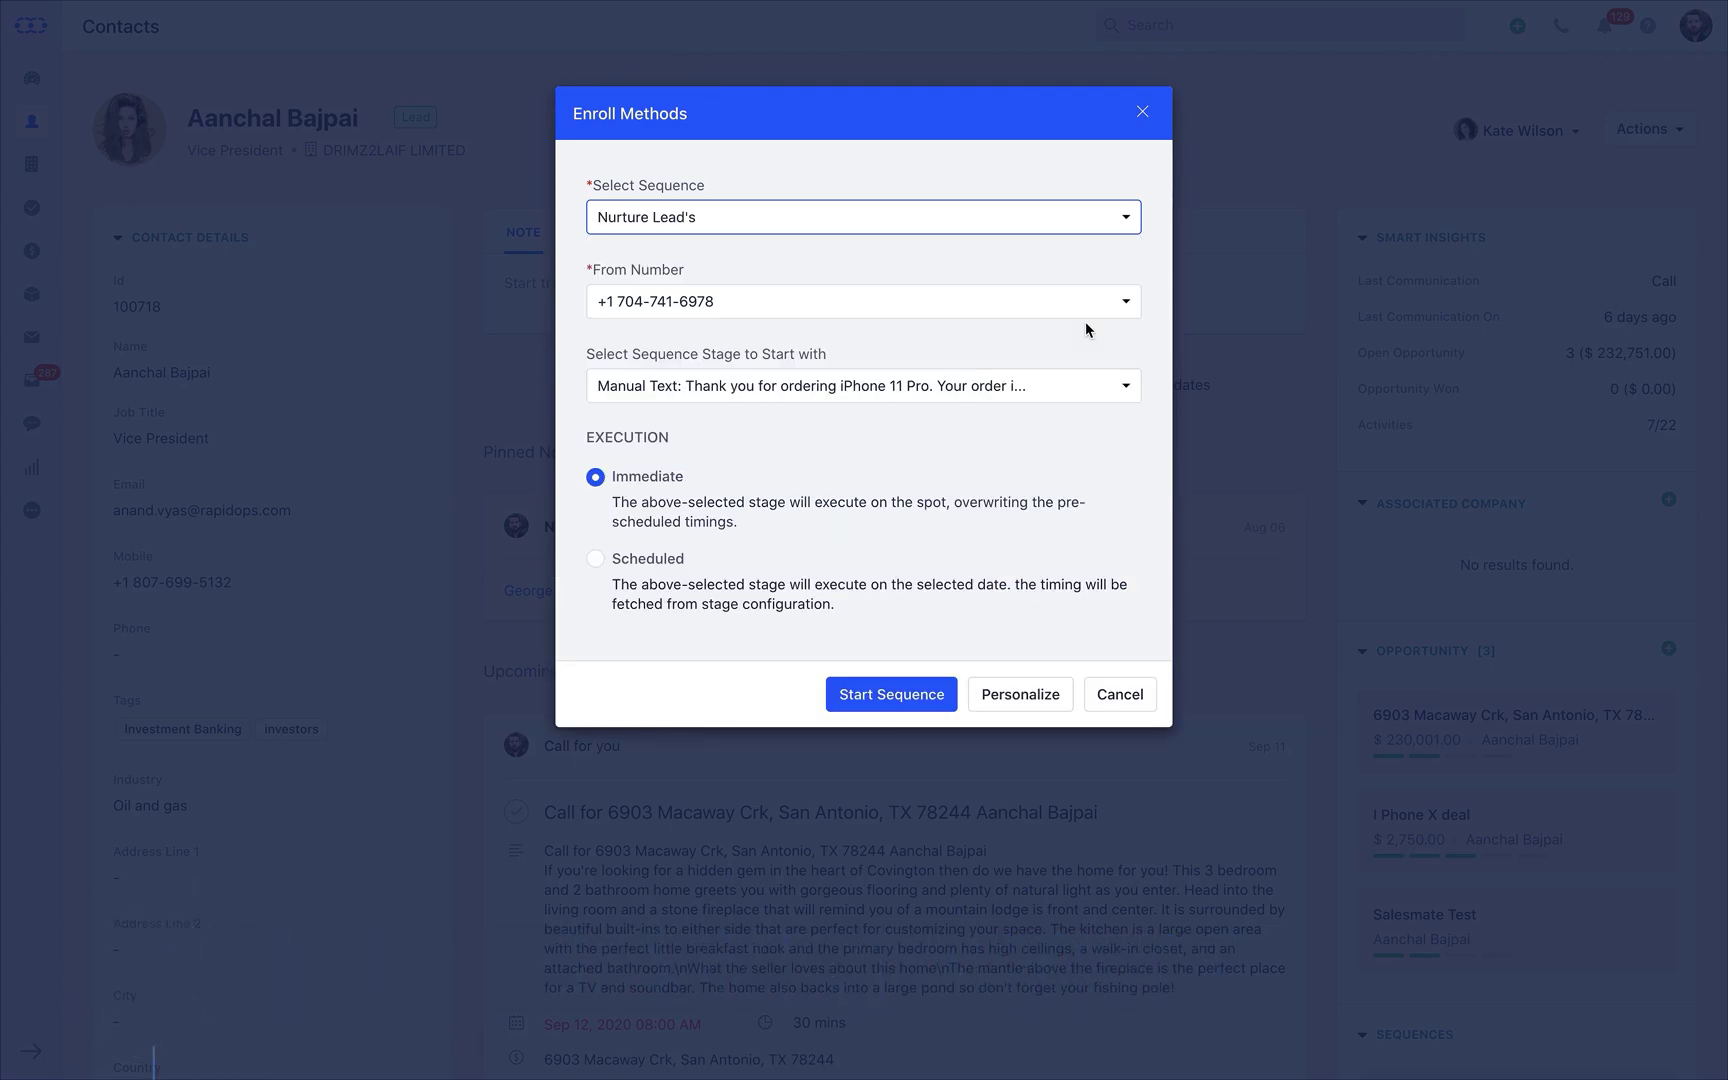
pyautogui.click(912, 697)
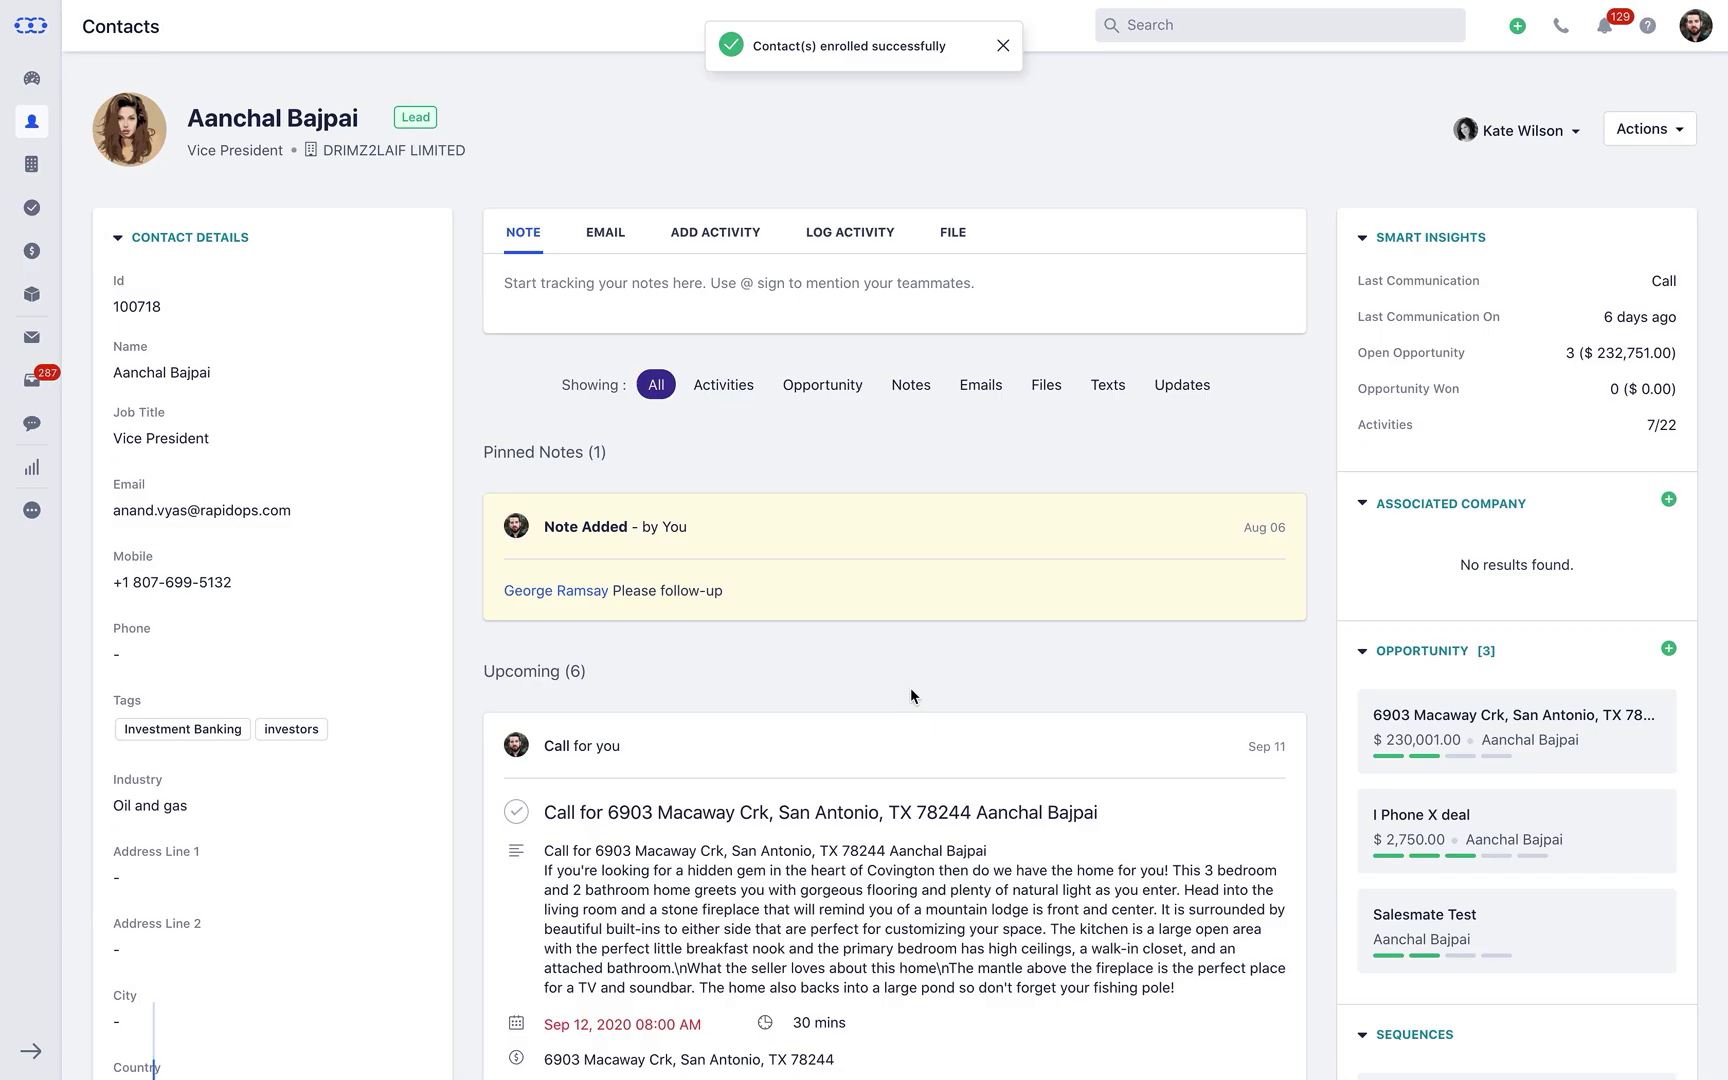
pyautogui.scroll(-3, 910, 694)
pyautogui.scroll(-1, 913, 695)
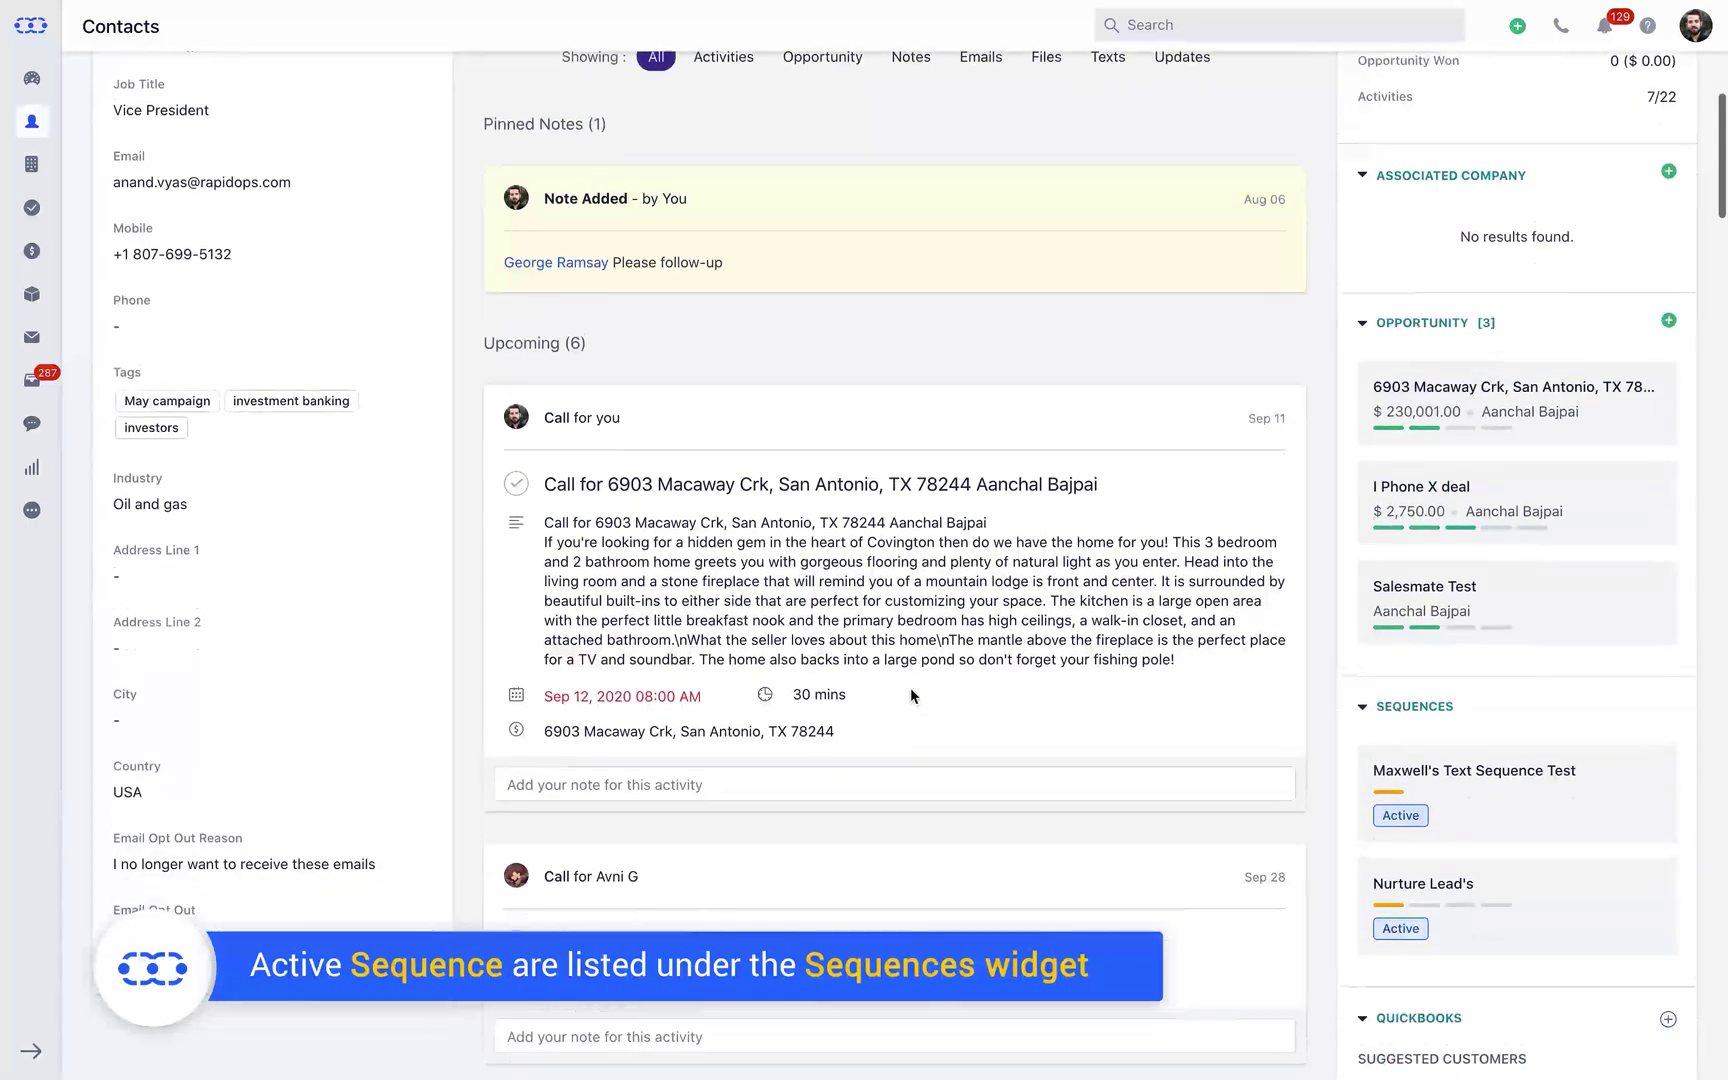